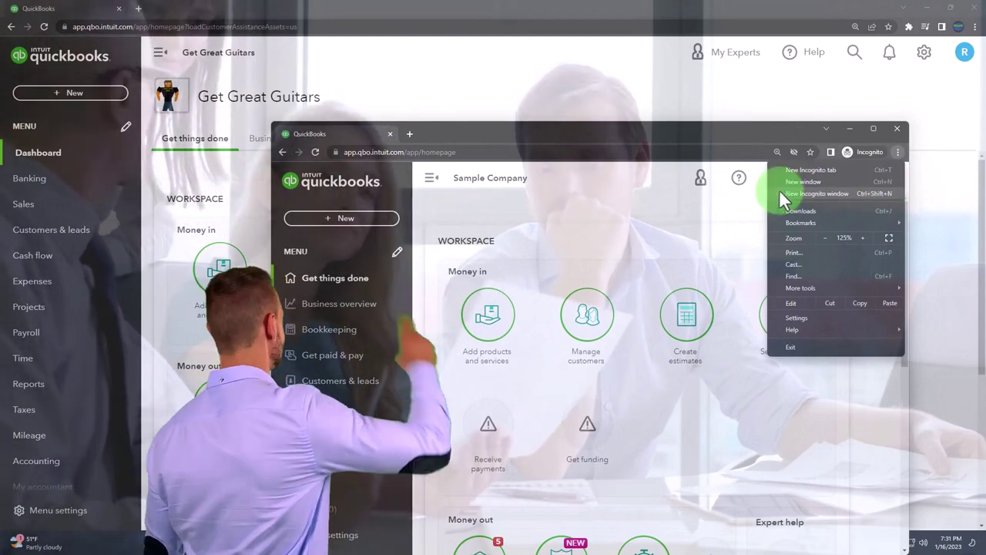
pyautogui.click(535, 194)
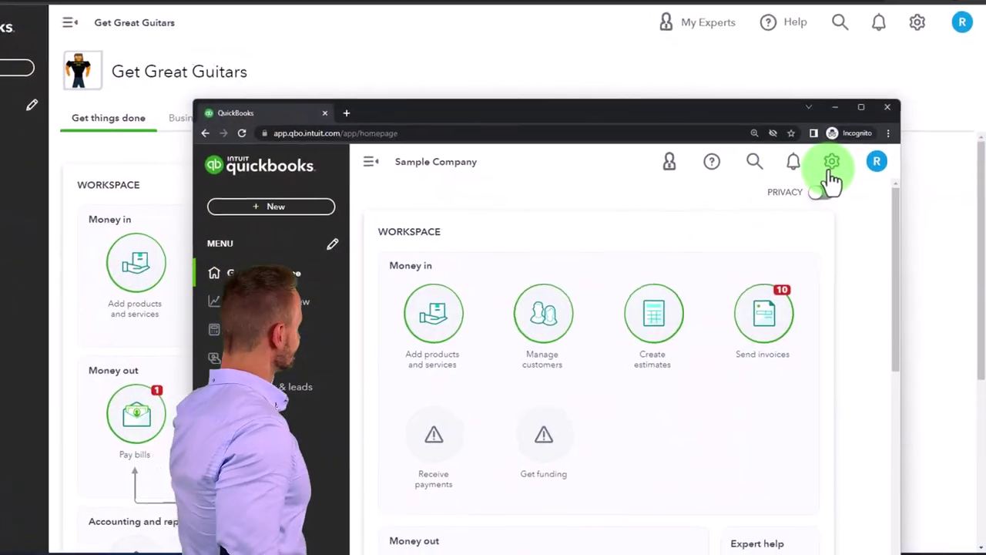
pyautogui.click(840, 170)
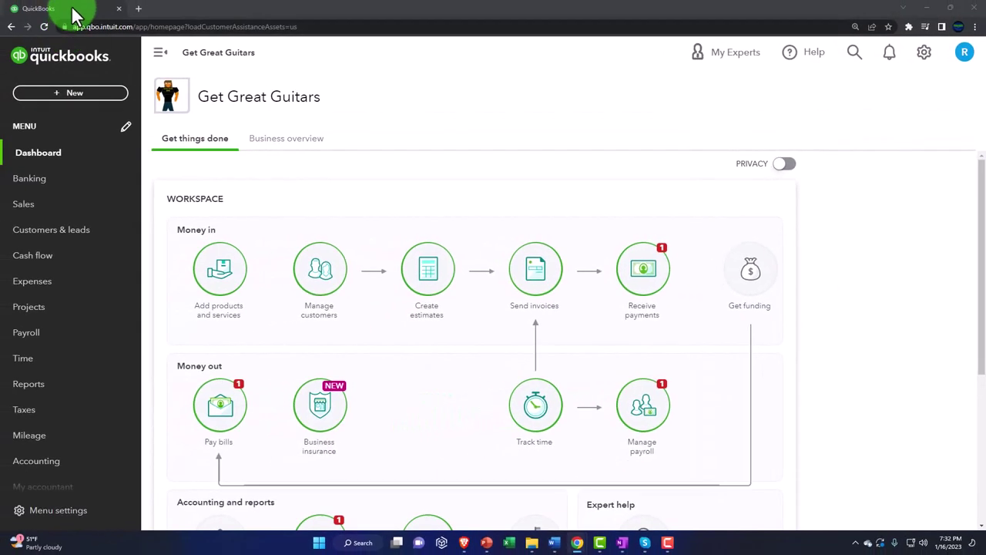
# - Duplicate the Get Great Guitars home page tab three times so that four tabs are open
pyautogui.rightClick(74, 13)
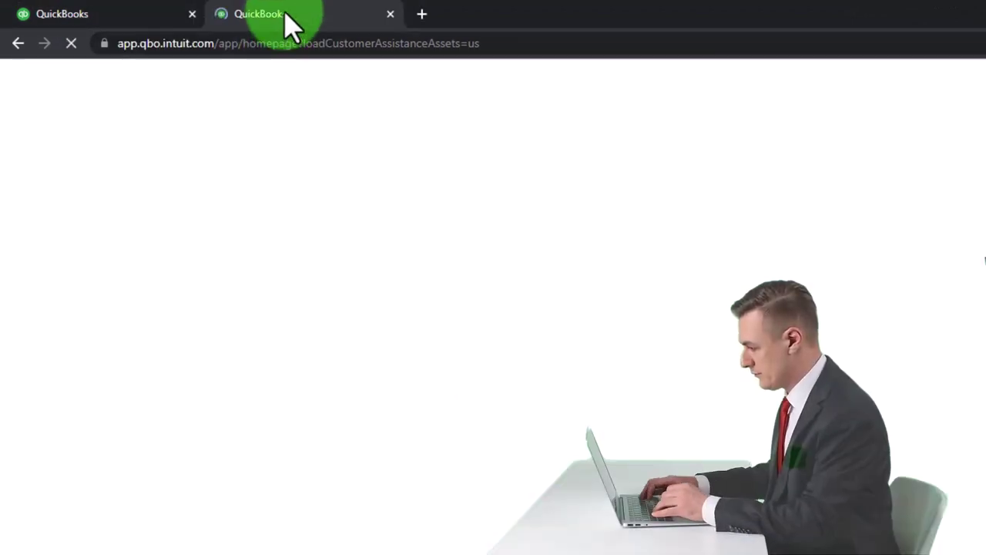
pyautogui.rightClick(282, 26)
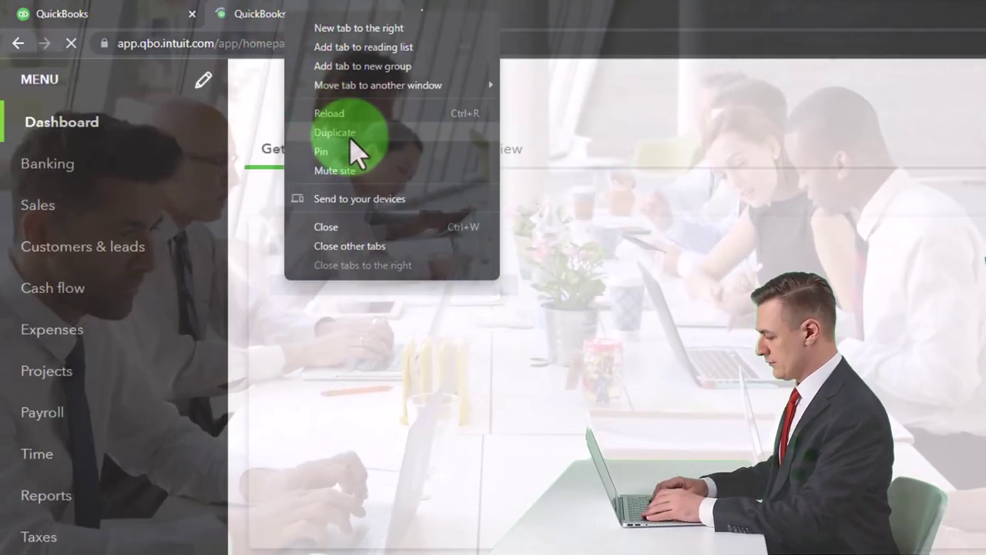
pyautogui.click(351, 134)
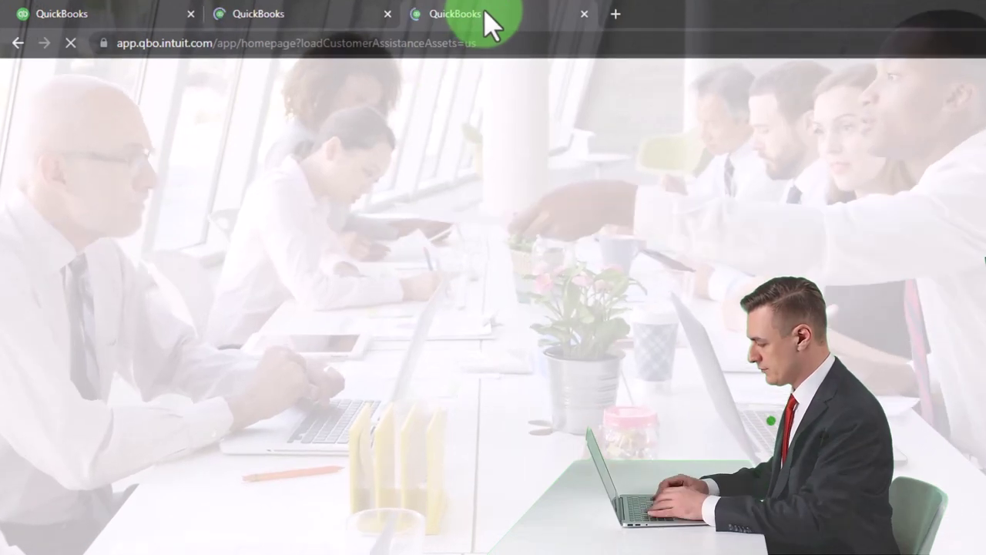
pyautogui.rightClick(486, 17)
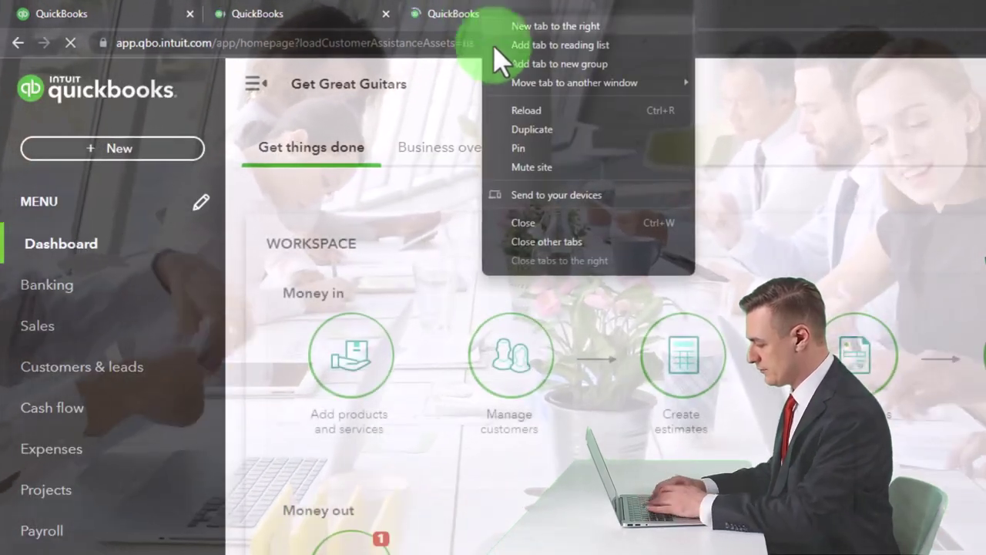
pyautogui.click(538, 129)
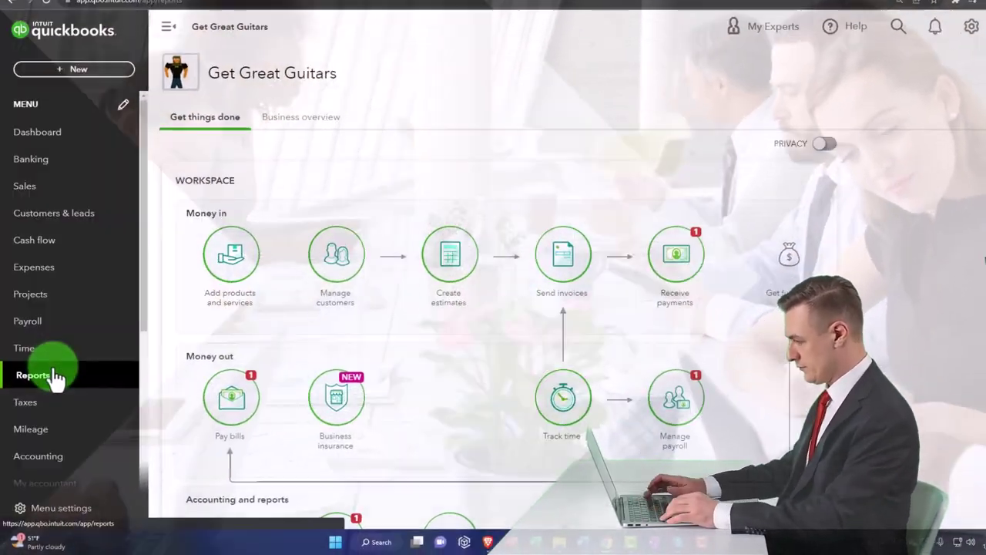
# - Open the Balance Sheet from the favorite reports of Get Great Guitars in the second browser tab
pyautogui.click(52, 389)
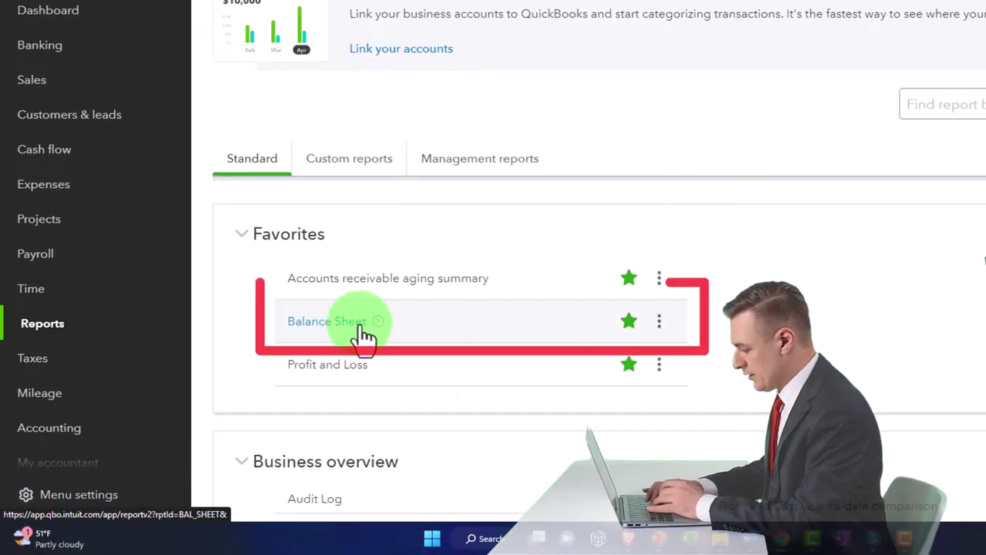
pyautogui.click(357, 333)
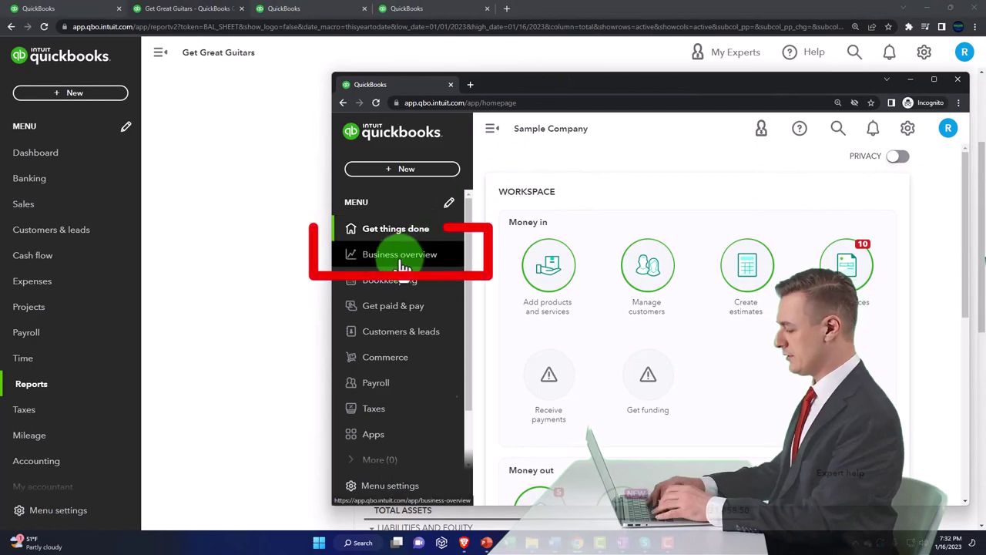
# - In the Sample Company window, go to the Reports page of the Business overview area
pyautogui.click(404, 265)
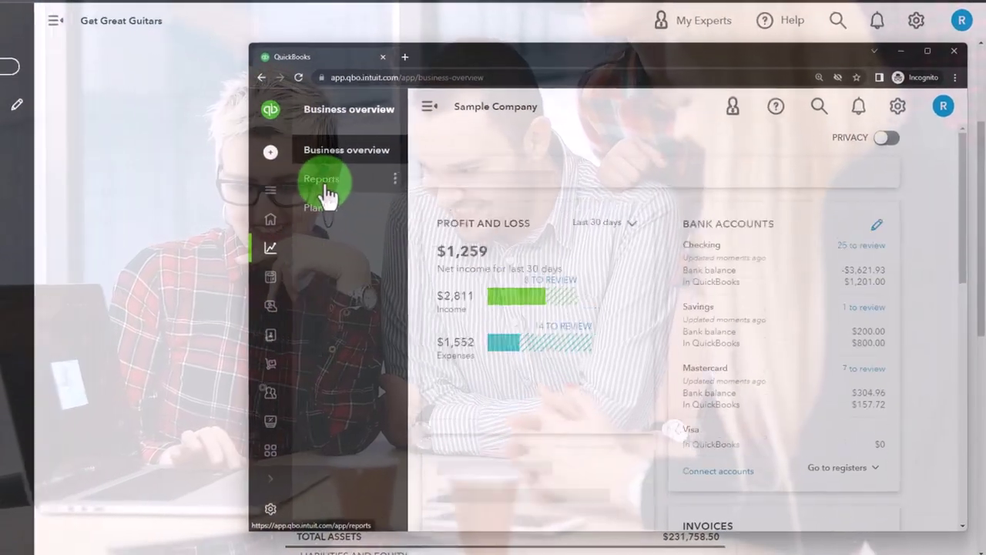
pyautogui.click(321, 180)
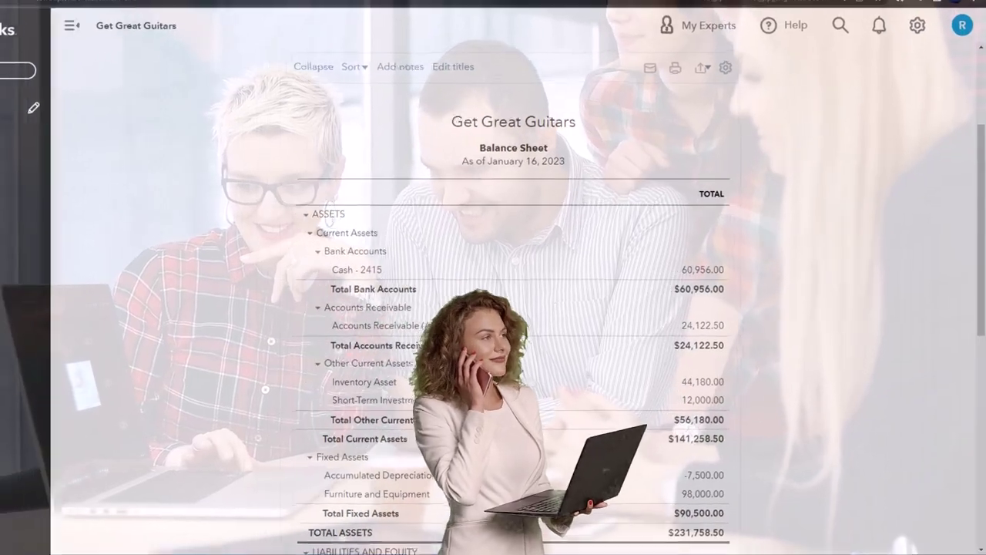
# - Open the Profit and Loss report for Get Great Guitars in the third browser tab
pyautogui.click(309, 11)
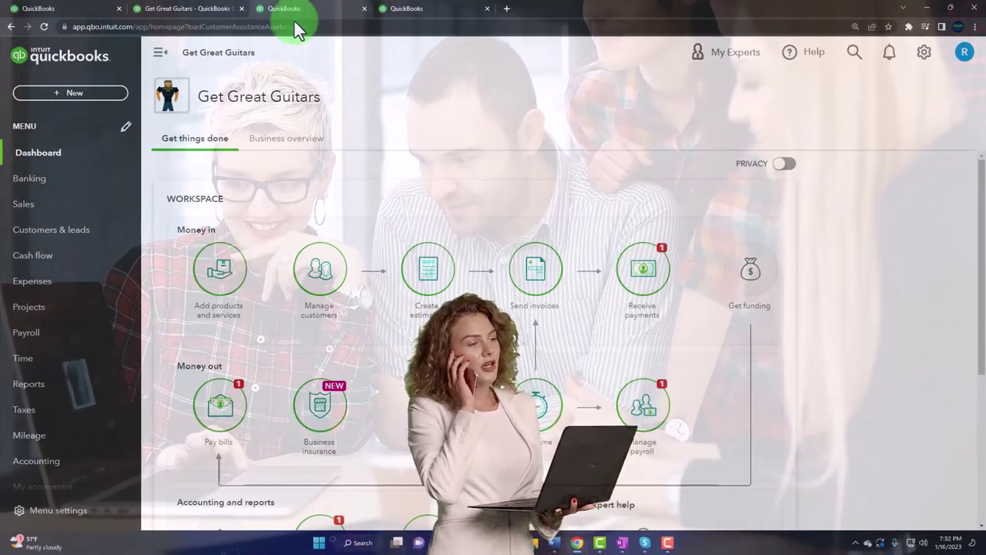
pyautogui.click(31, 383)
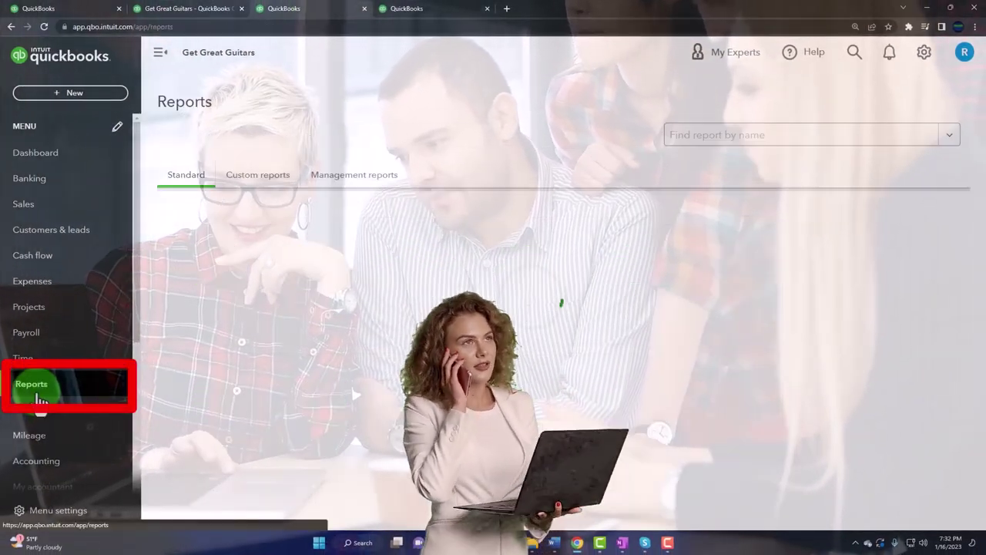
pyautogui.click(223, 420)
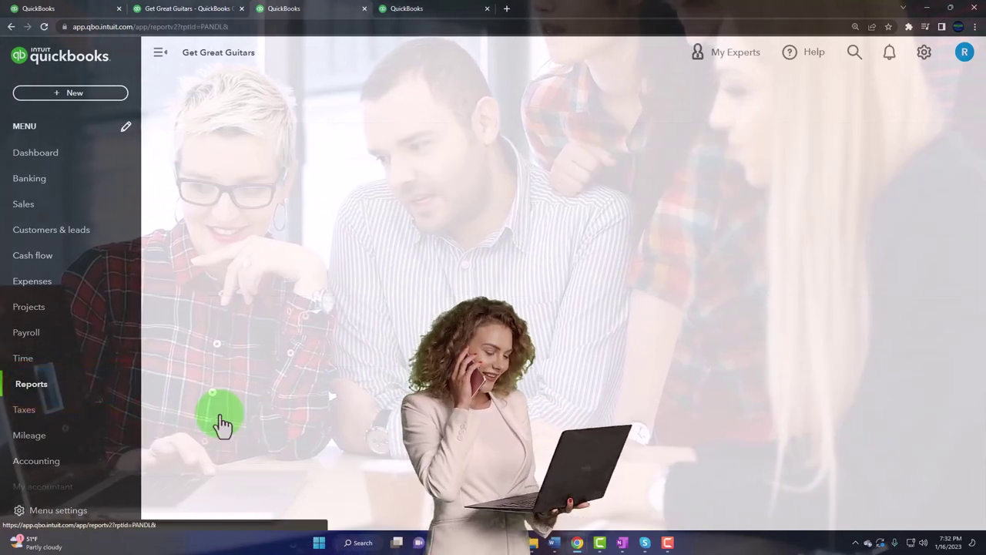
# - In the fourth browser tab, find the Trial Balance report by searching for "Trial" and open it
pyautogui.click(416, 9)
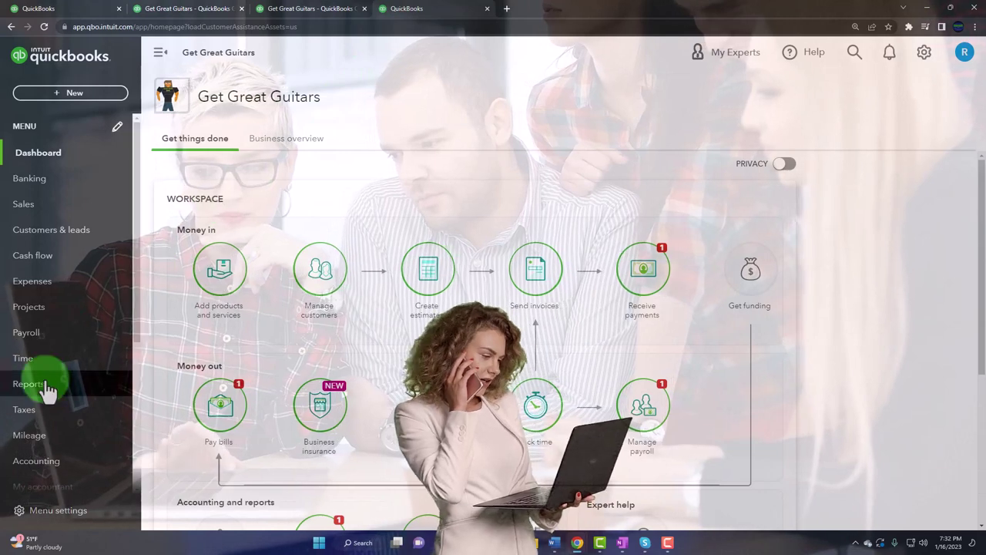
pyautogui.click(44, 390)
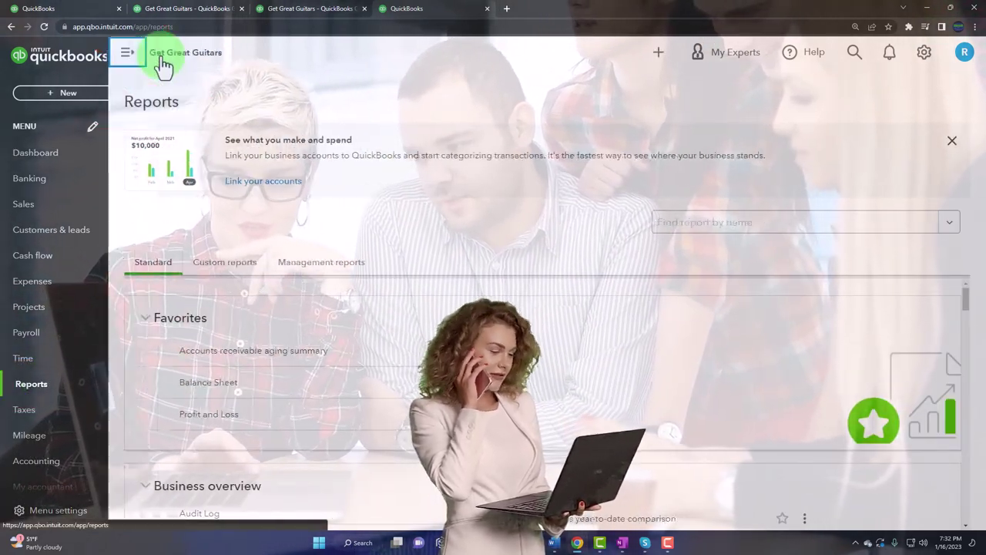
pyautogui.click(699, 224)
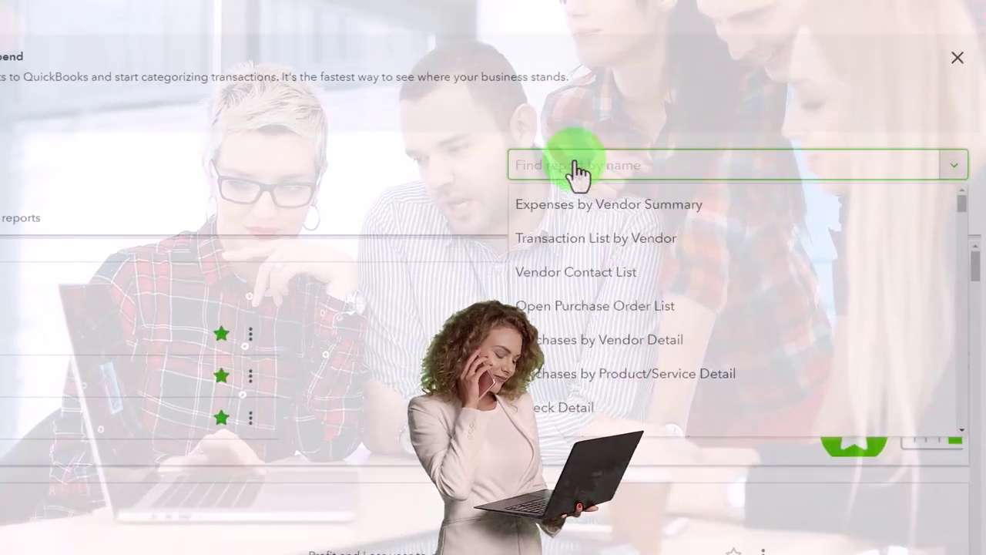
pyautogui.write('Trial')
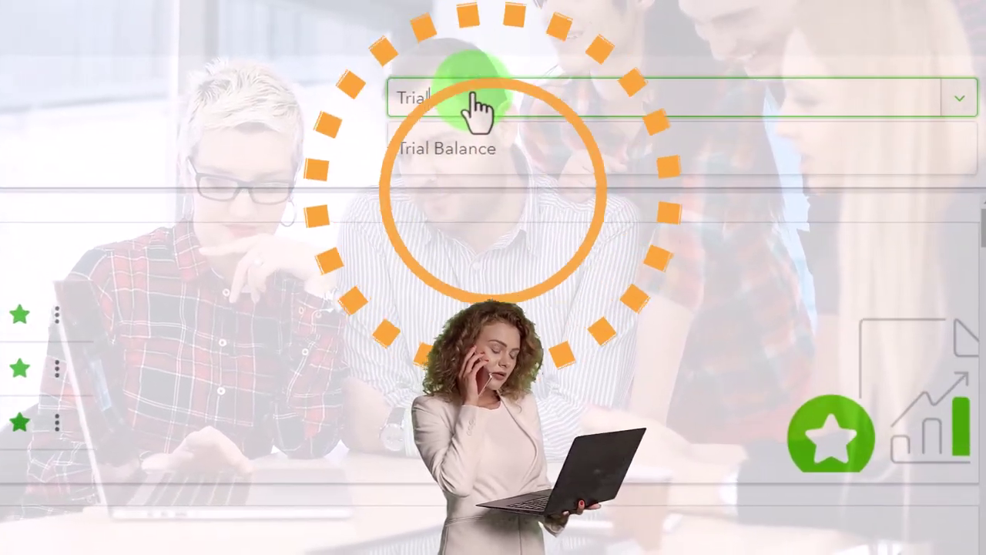
pyautogui.click(464, 153)
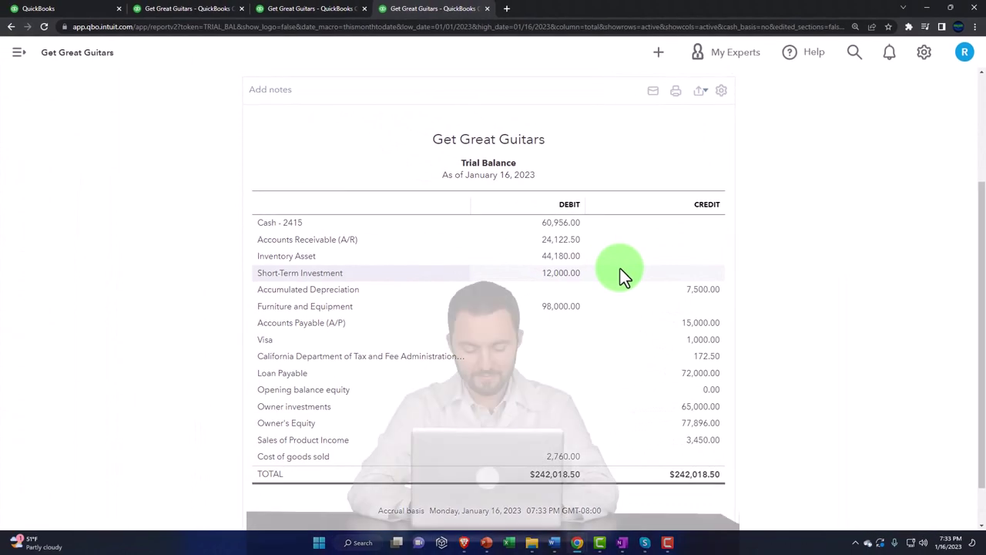
# - Set the Trial Balance report period to 01/01/2023 through 12/31/2023 and run the report
pyautogui.scroll(3, 619, 268)
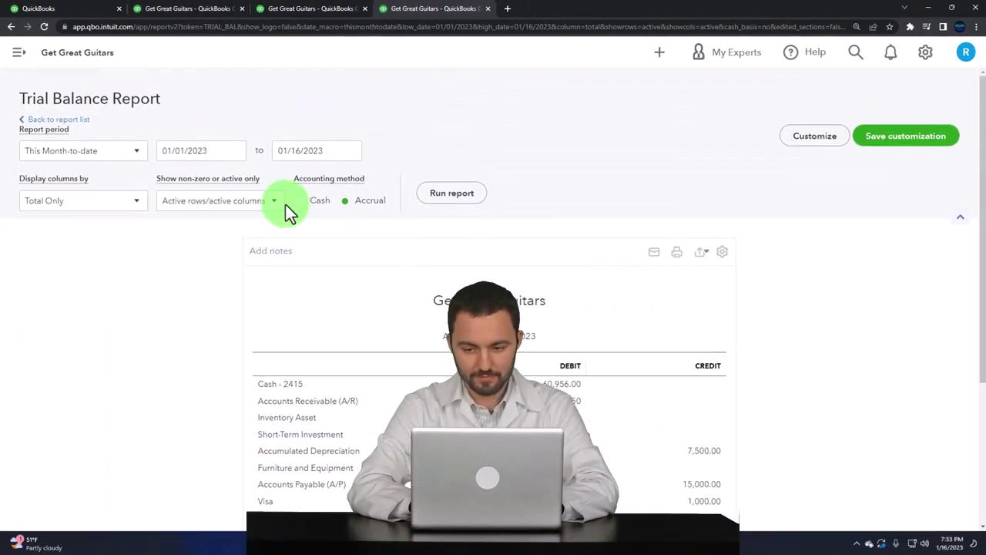
pyautogui.click(255, 174)
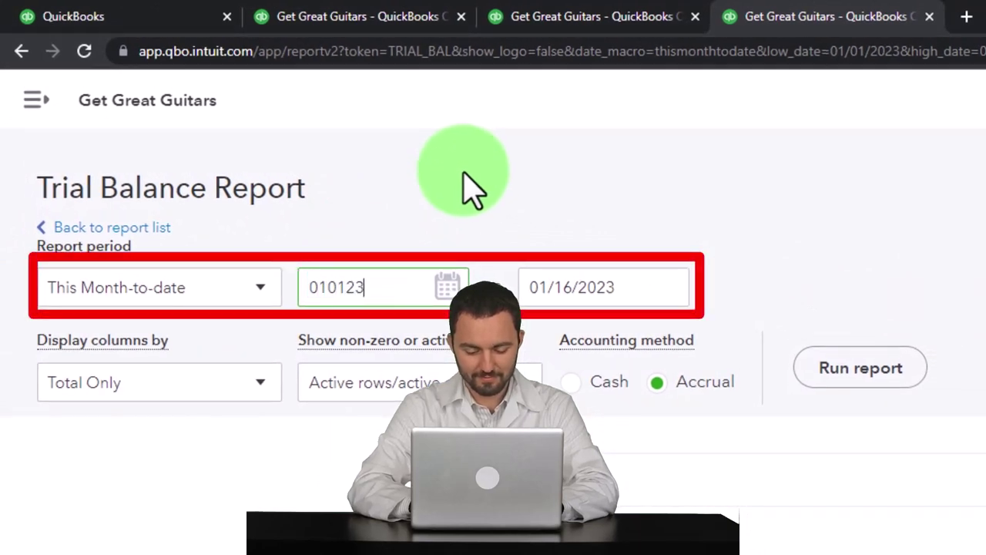
pyautogui.press('Tab')
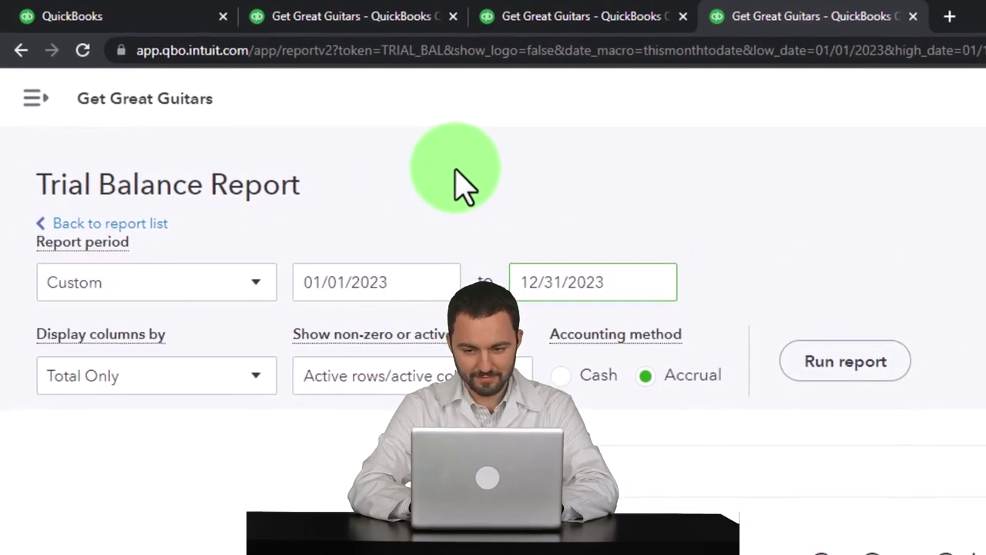
pyautogui.click(860, 370)
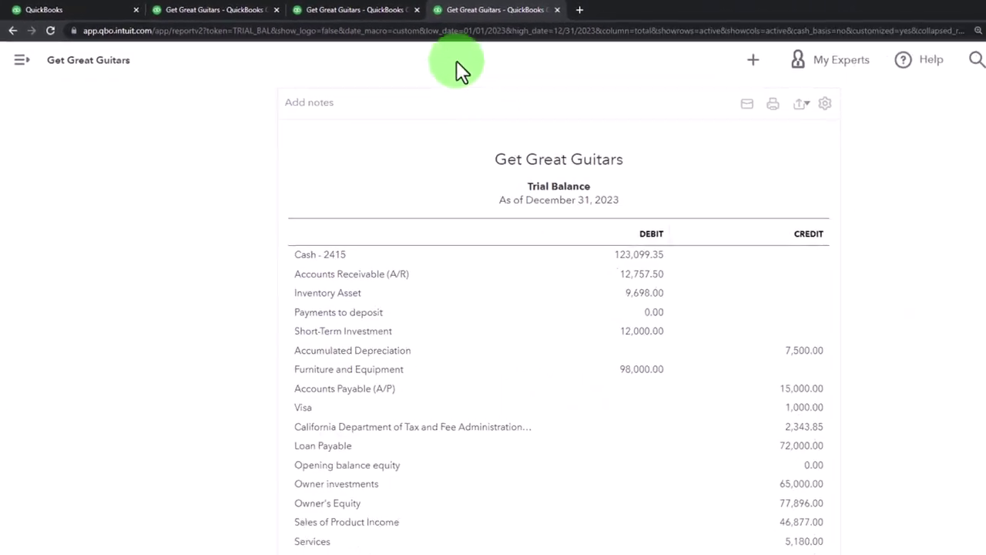
# - Return to the Profit and Loss report, collapse the navigation menu, and run the report for 01/01/2023 to 12/31/2023
pyautogui.click(428, 11)
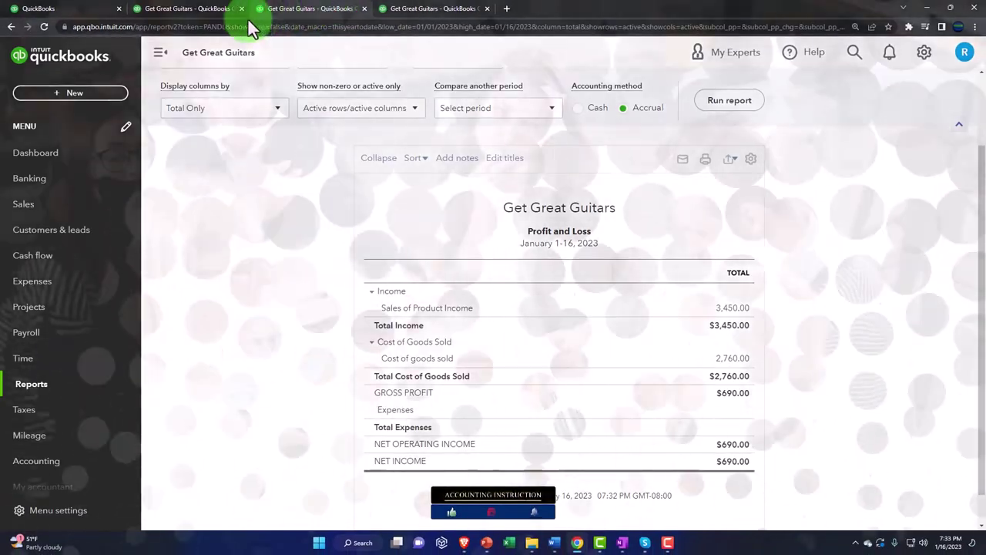
pyautogui.click(160, 51)
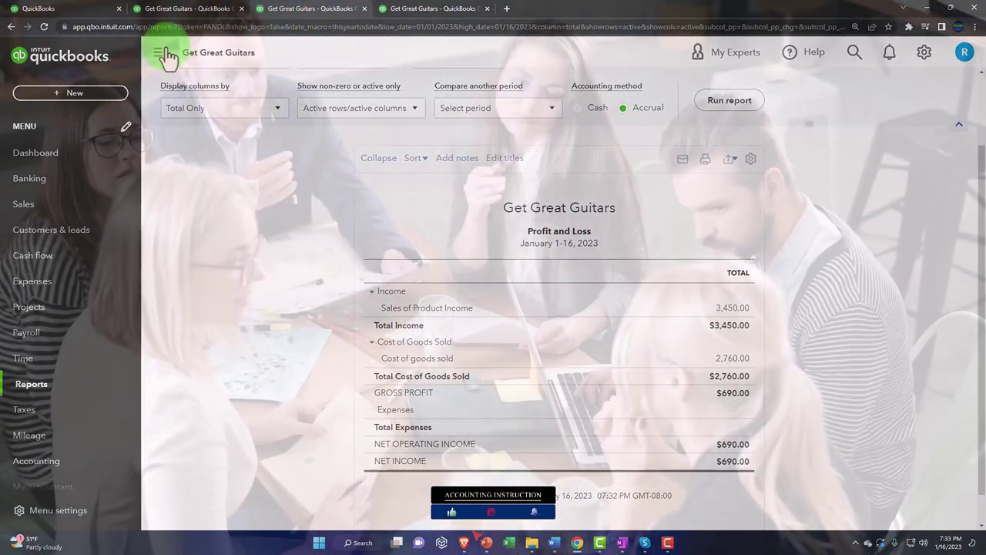
pyautogui.scroll(2, 164, 165)
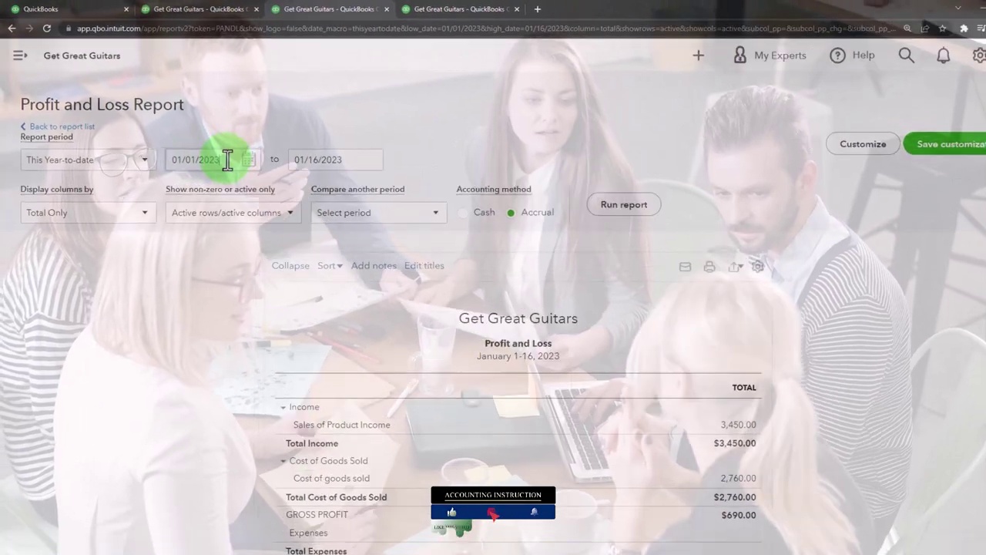
pyautogui.moveTo(226, 156); pyautogui.dragTo(154, 100)
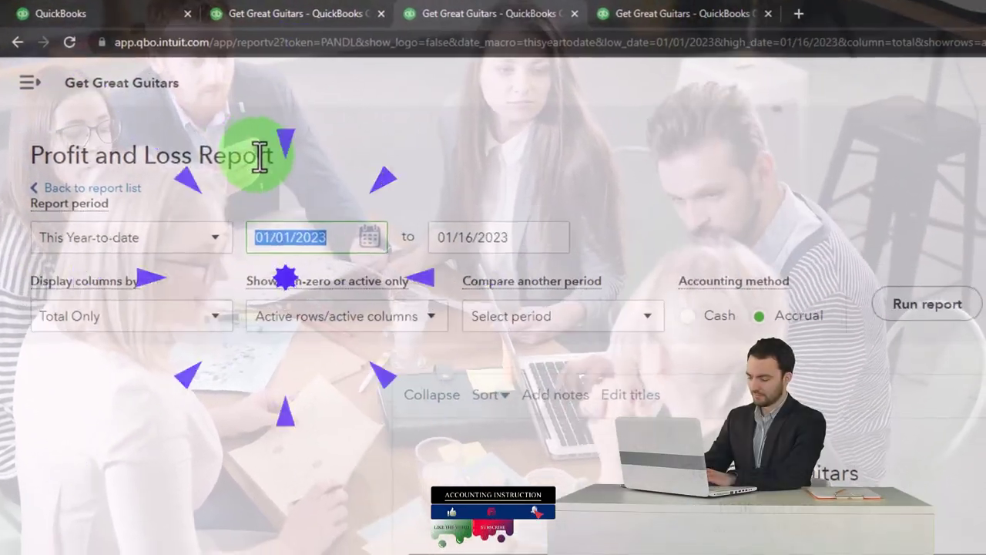
pyautogui.write('01/01/2023')
pyautogui.press('Tab')
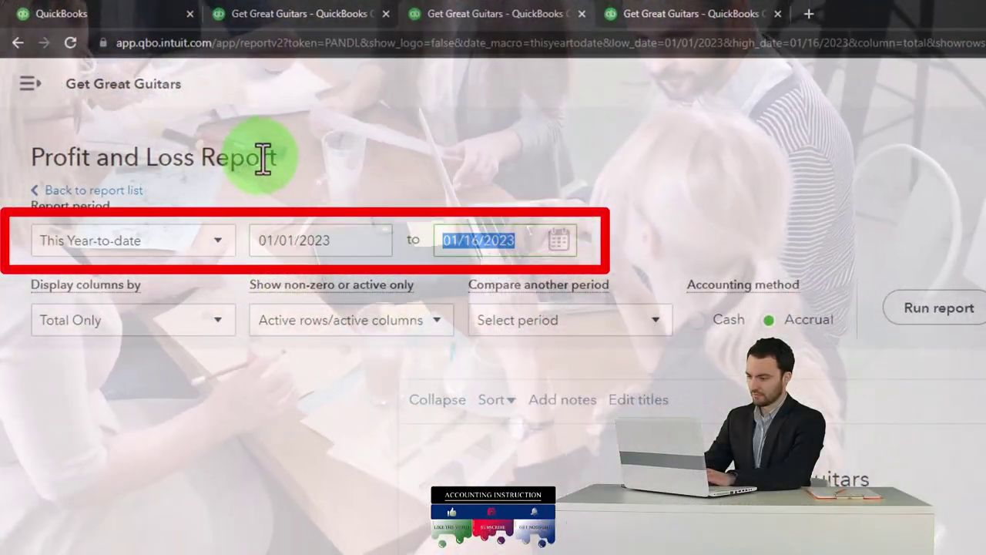
pyautogui.write('123123')
pyautogui.press('Tab')
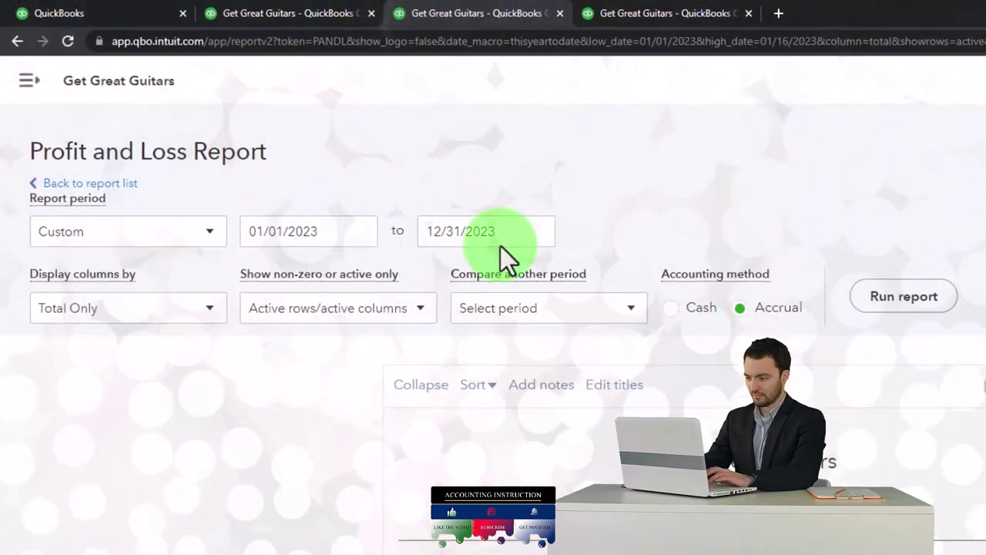
pyautogui.click(939, 308)
pyautogui.scroll(-3, 639, 231)
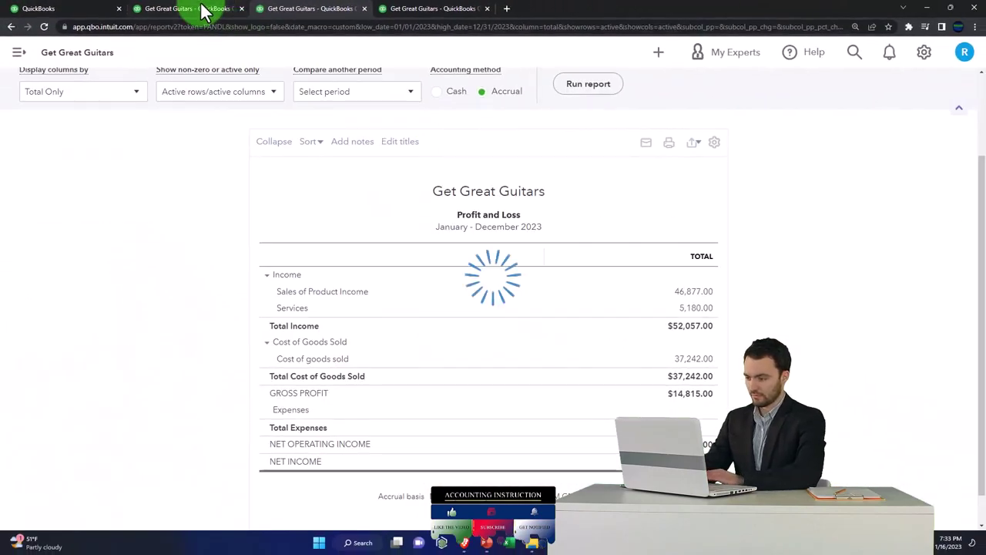
# - Switch to the Balance Sheet report and run it for the period 01/01/2023 to 12/31/2023
pyautogui.click(205, 12)
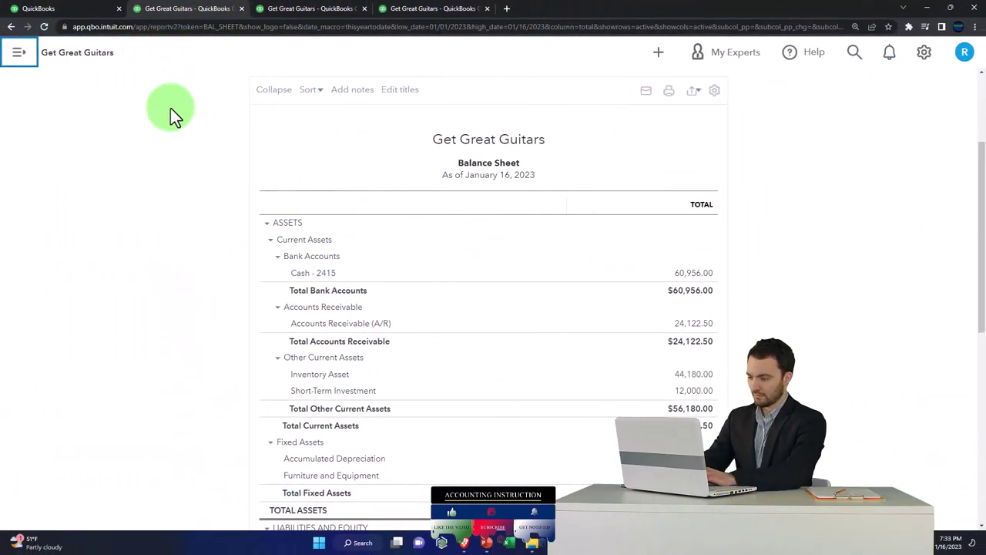
pyautogui.scroll(5, 170, 107)
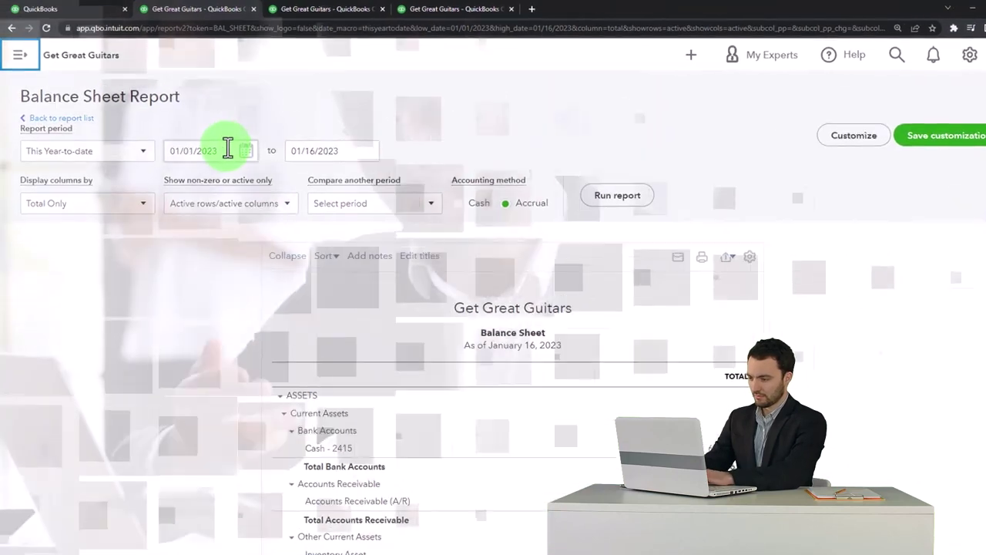
pyautogui.moveTo(226, 149); pyautogui.dragTo(162, 136)
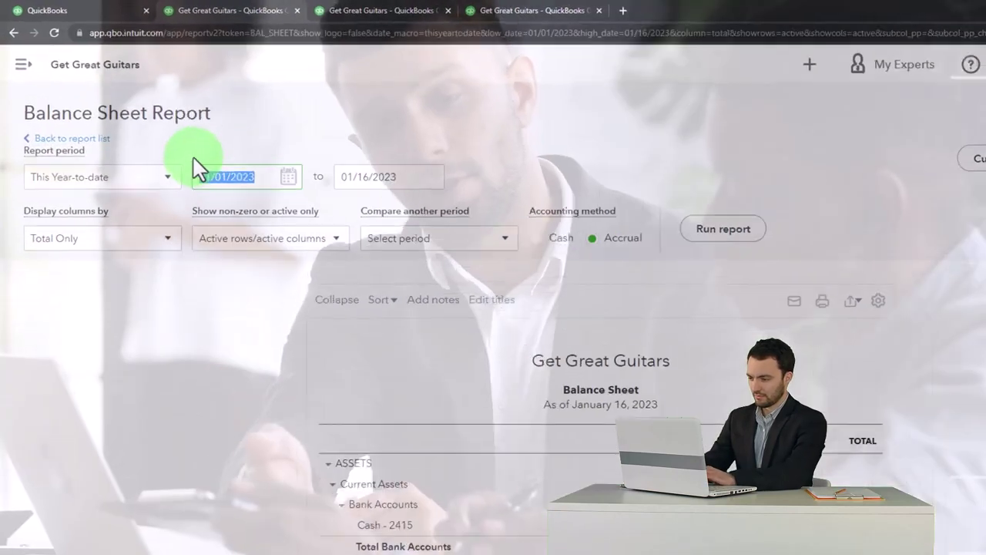
pyautogui.write('0')
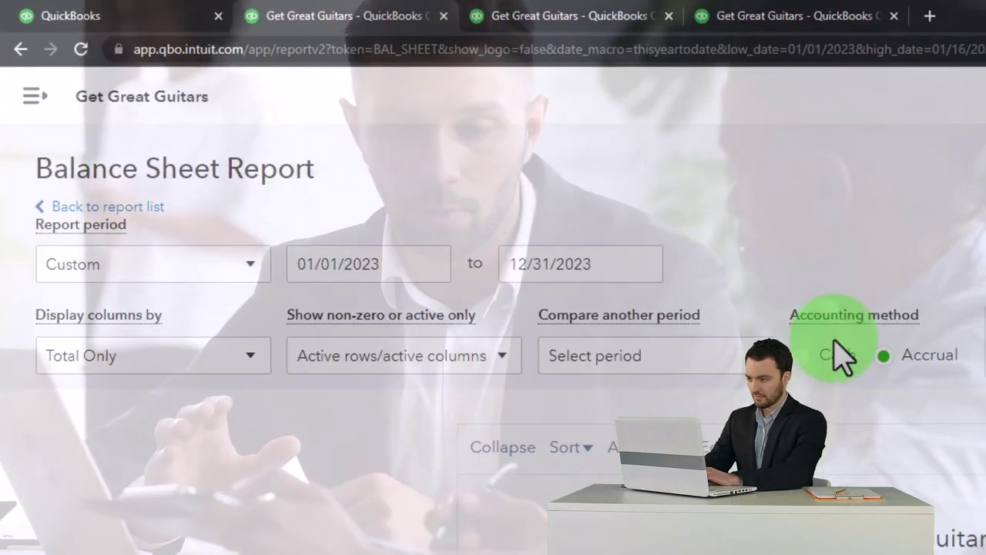
pyautogui.click(843, 283)
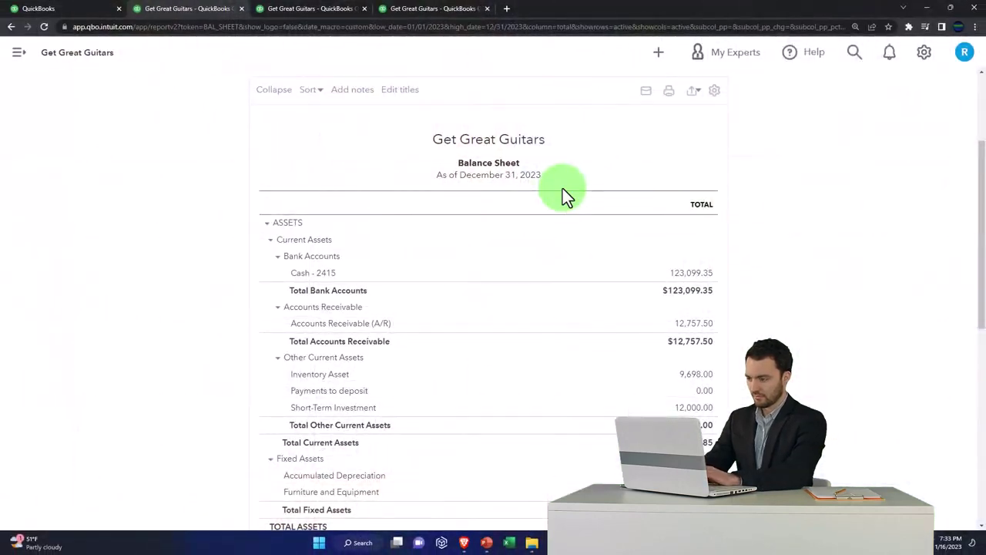
# - Enlarge the Balance Sheet page so the Get Great Guitars report is easier to read
pyautogui.hotkey('ctrl', '+')
pyautogui.hotkey('ctrl', '+')
pyautogui.hotkey('ctrl', '+')
pyautogui.hotkey('ctrl', '+')
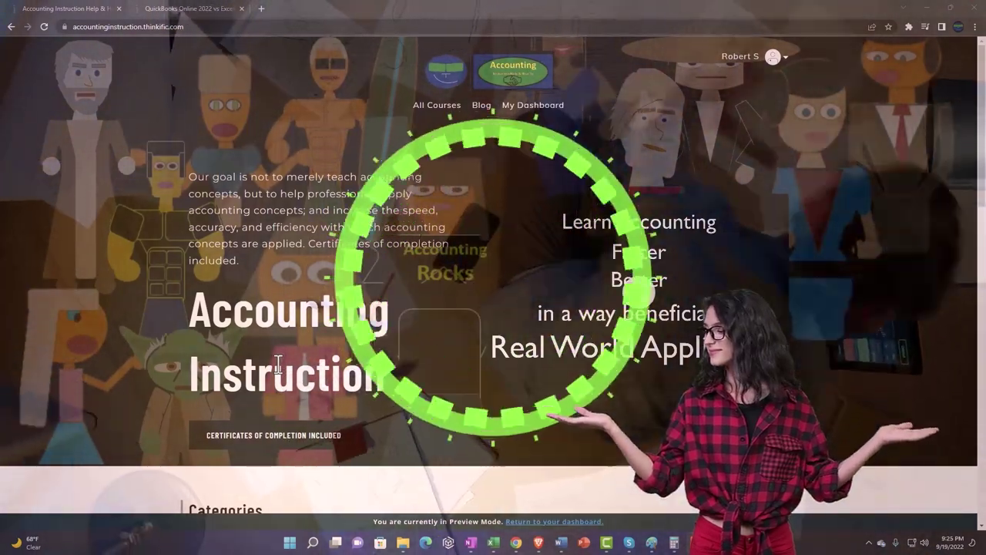
# - Browse the course categories on the Accounting Instruction website and the OneNote - Getting Started 2022 section of the QuickBooks Online 2022 course
pyautogui.scroll(-2, 136, 424)
pyautogui.scroll(-5, 136, 422)
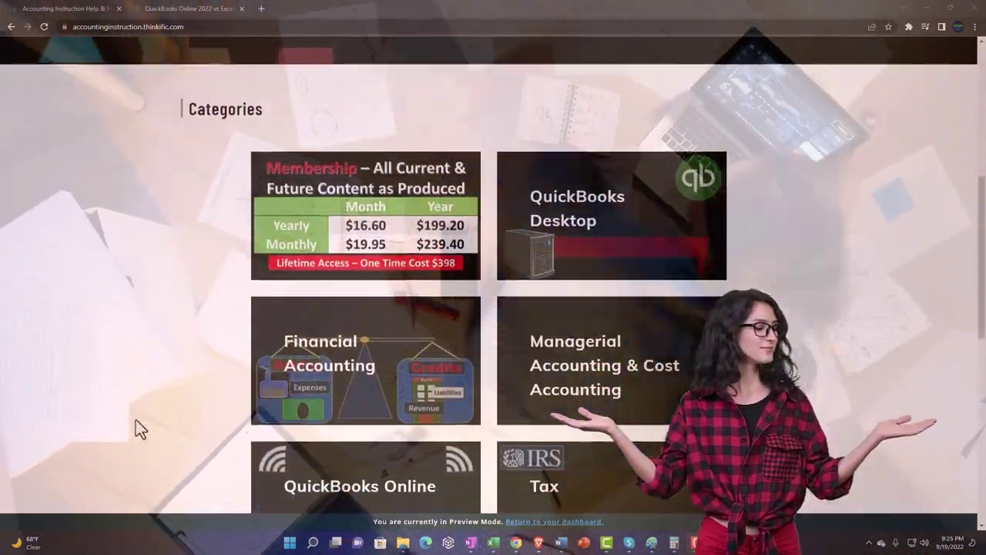
pyautogui.scroll(-6, 135, 429)
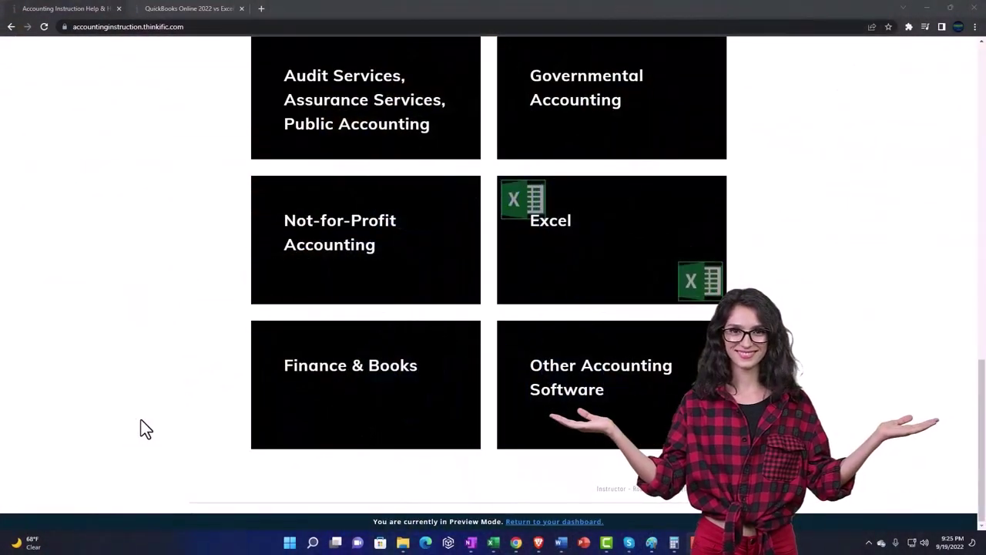
pyautogui.click(176, 9)
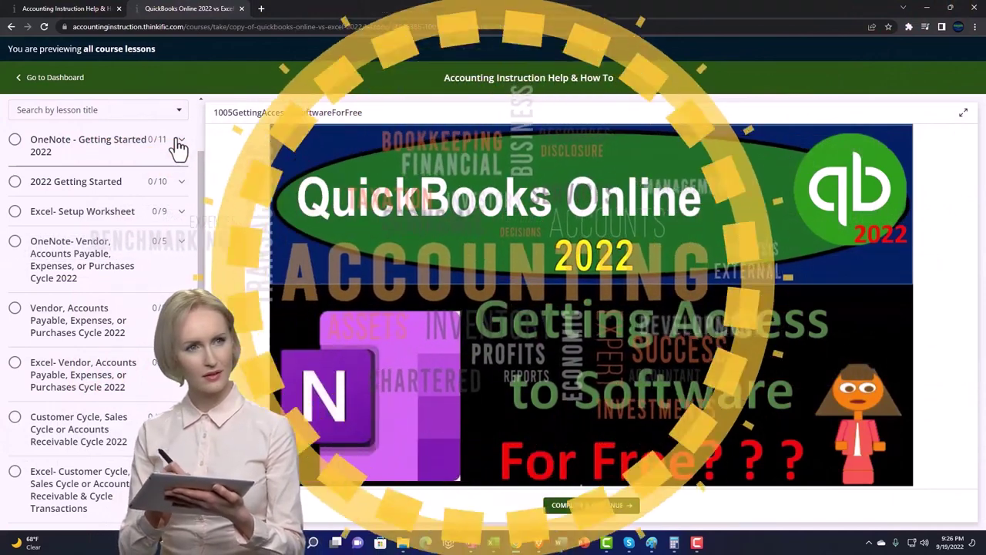
pyautogui.click(178, 147)
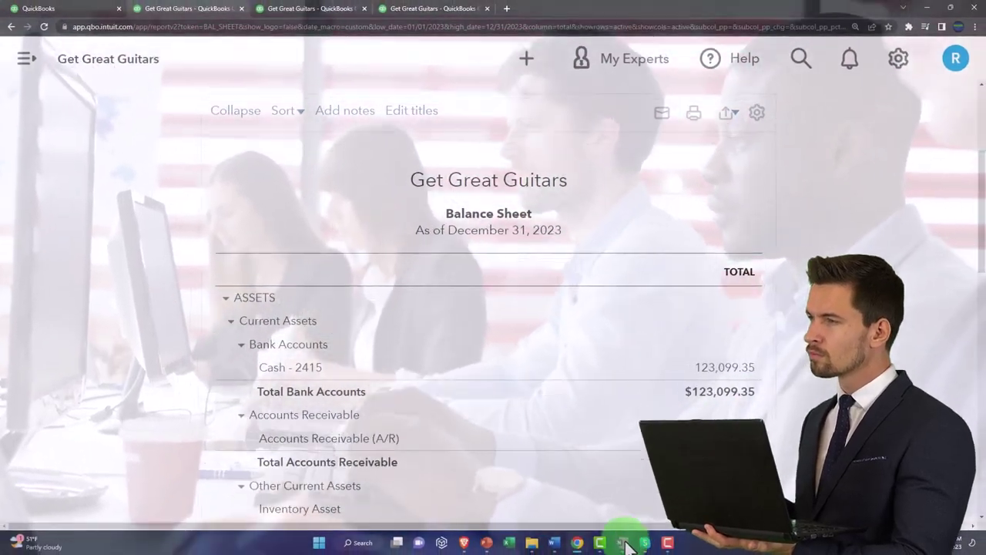
# - Switch to OneNote, examine the vendor, customer and employee cycles in the QuickBooks flowchart, and return to the Balance Sheet
pyautogui.click(623, 545)
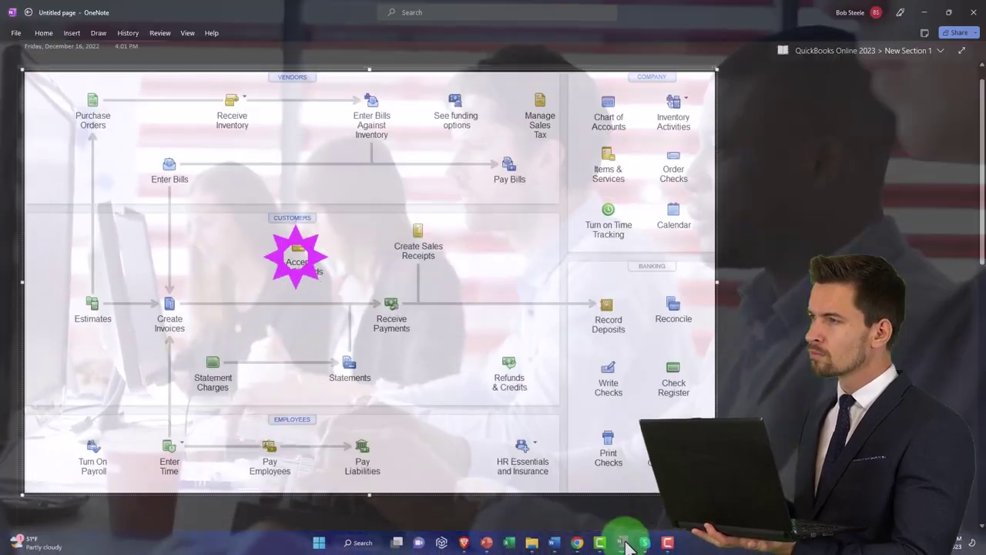
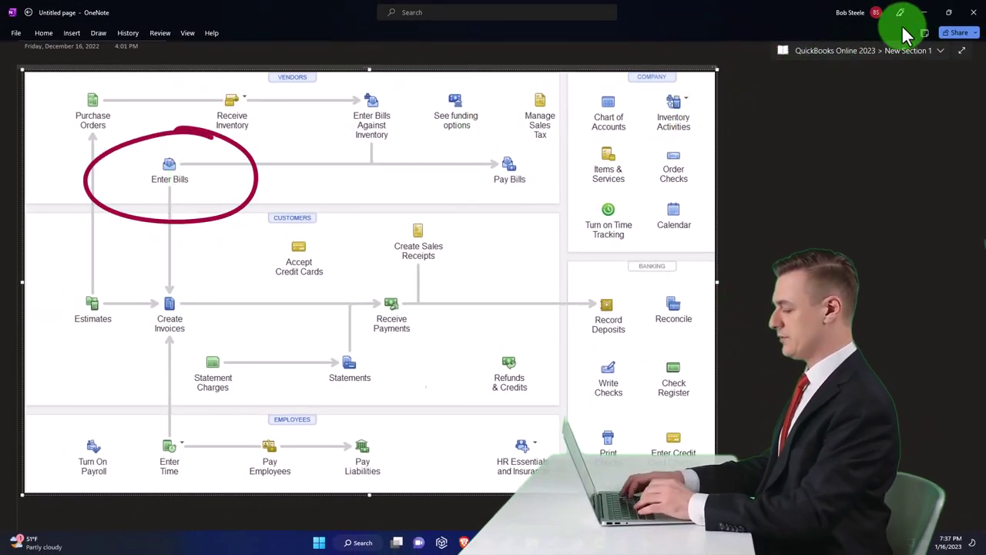
pyautogui.click(927, 17)
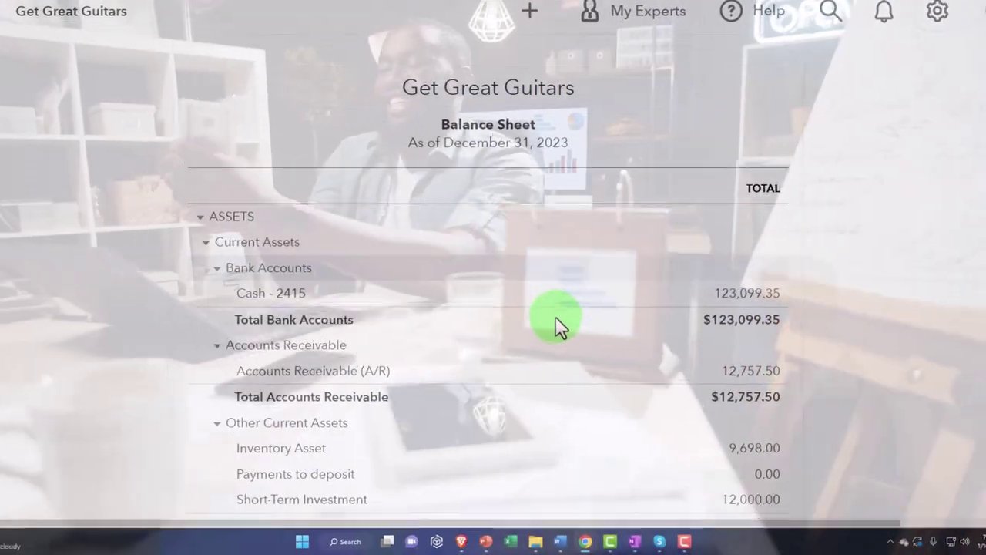
pyautogui.scroll(-2, 556, 318)
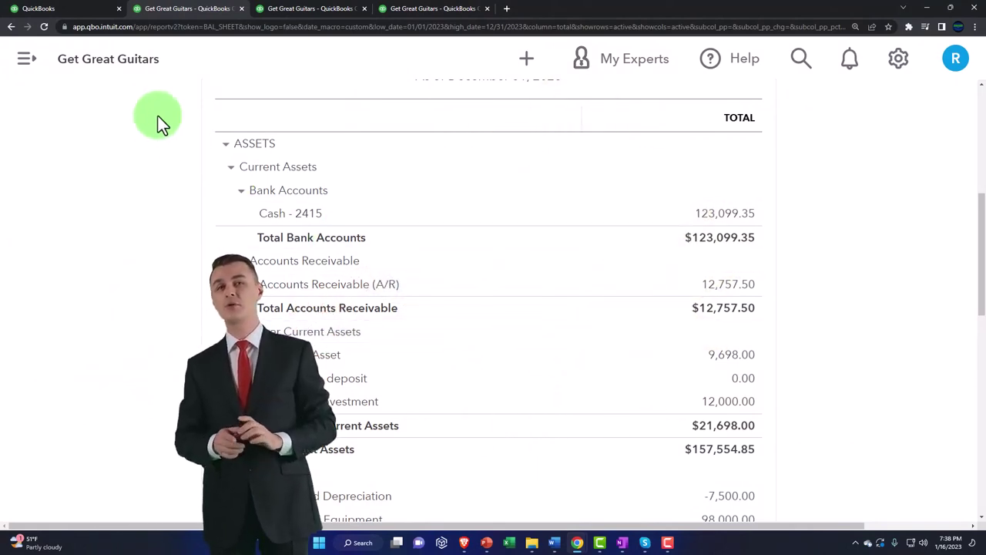
# - From the company home page in the first browser tab, open a new vendor Check form
pyautogui.click(84, 8)
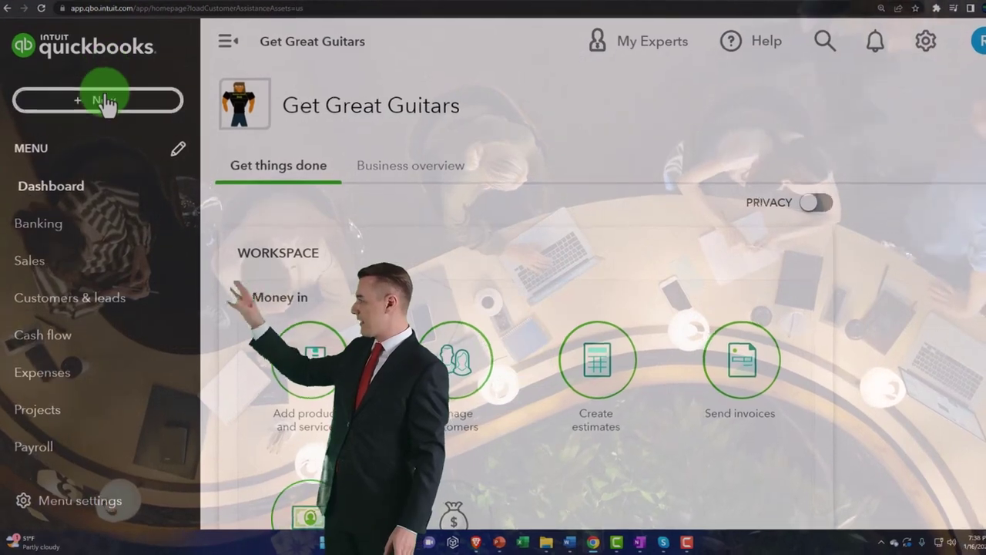
pyautogui.click(105, 104)
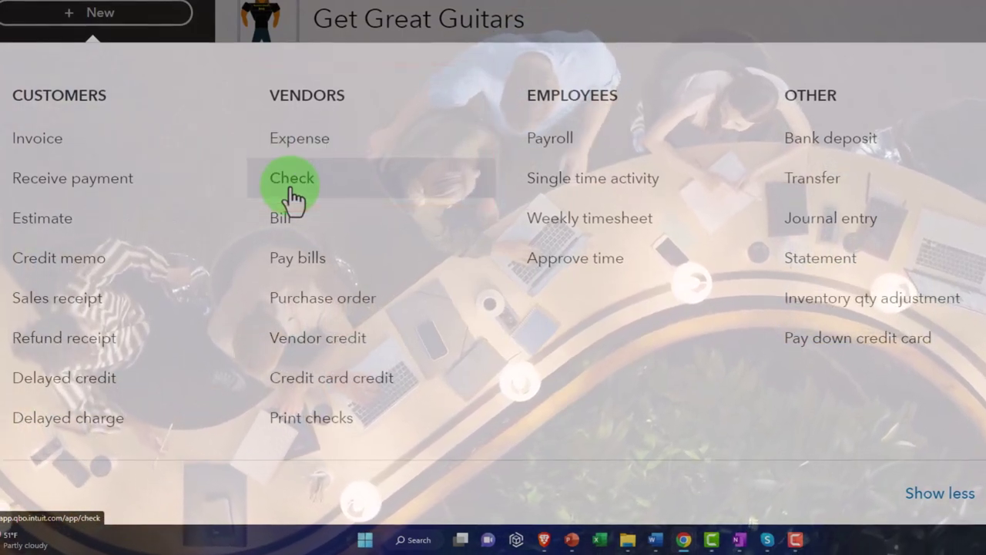
pyautogui.click(293, 189)
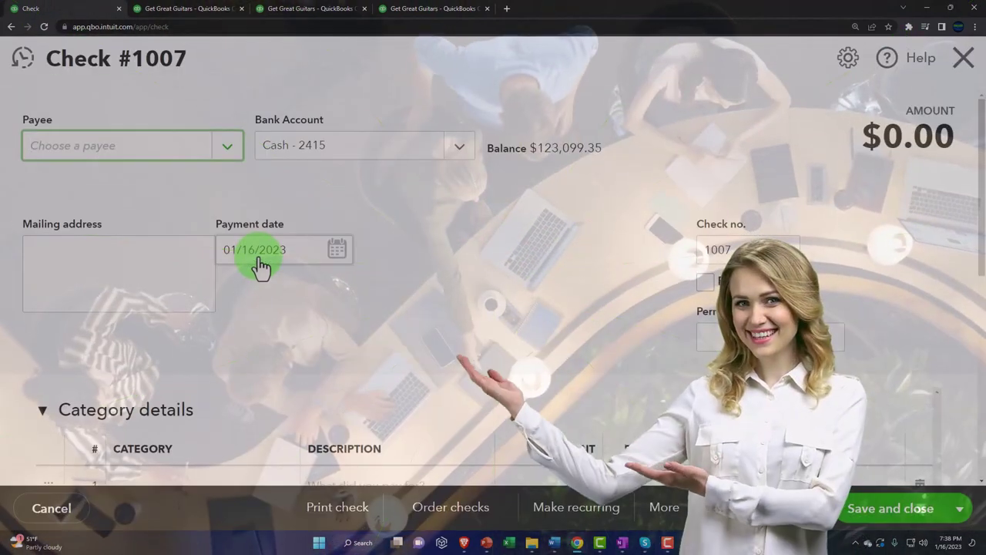
pyautogui.hotkey('ctrl', '-')
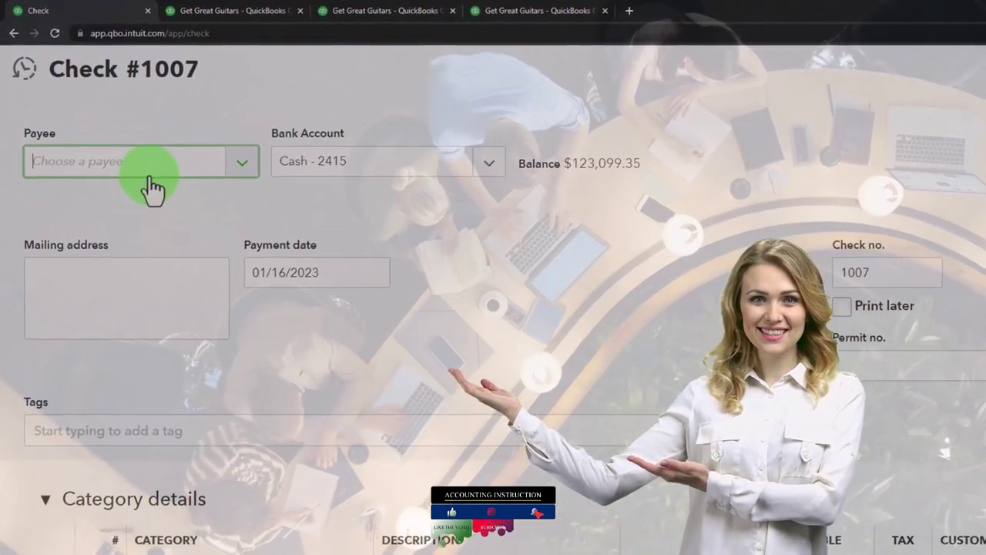
# - Enter Safe Insurance Co as the check's payee and start adding it as a new vendor
pyautogui.write('S')
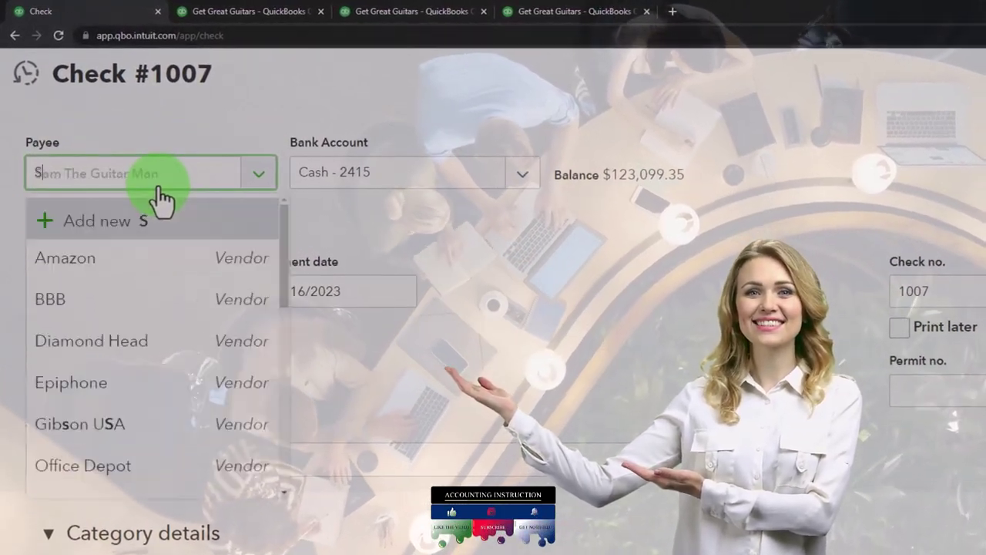
pyautogui.write('afe Insu')
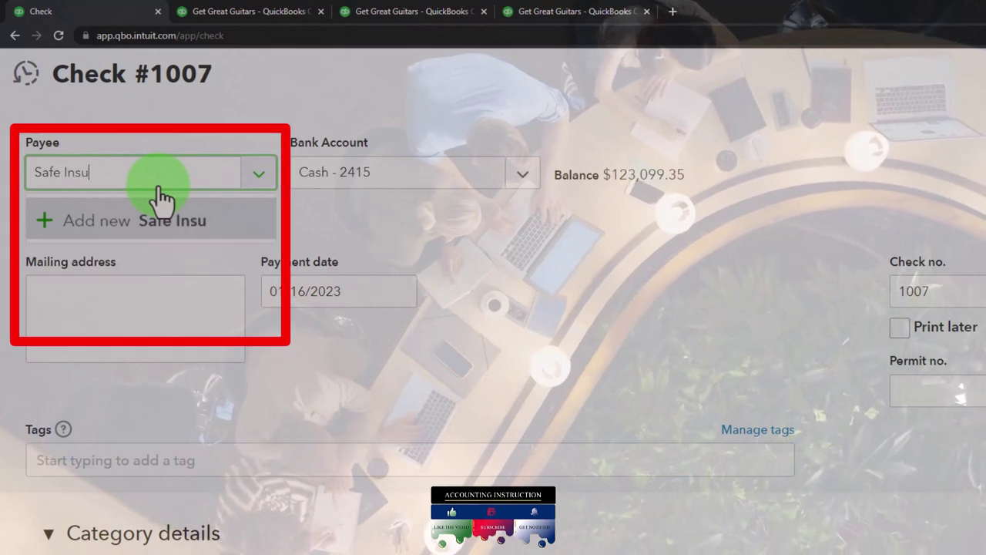
pyautogui.write('rance Co')
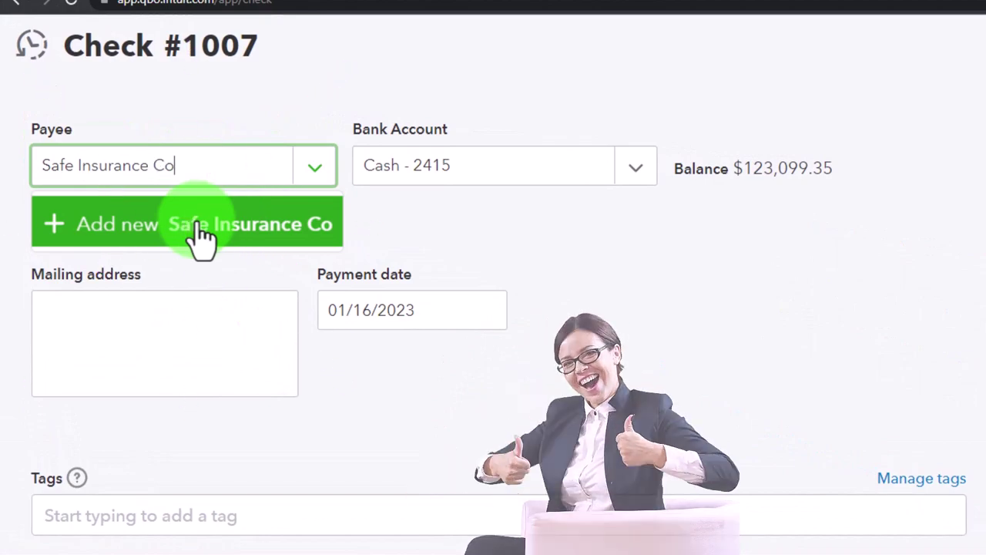
pyautogui.click(199, 225)
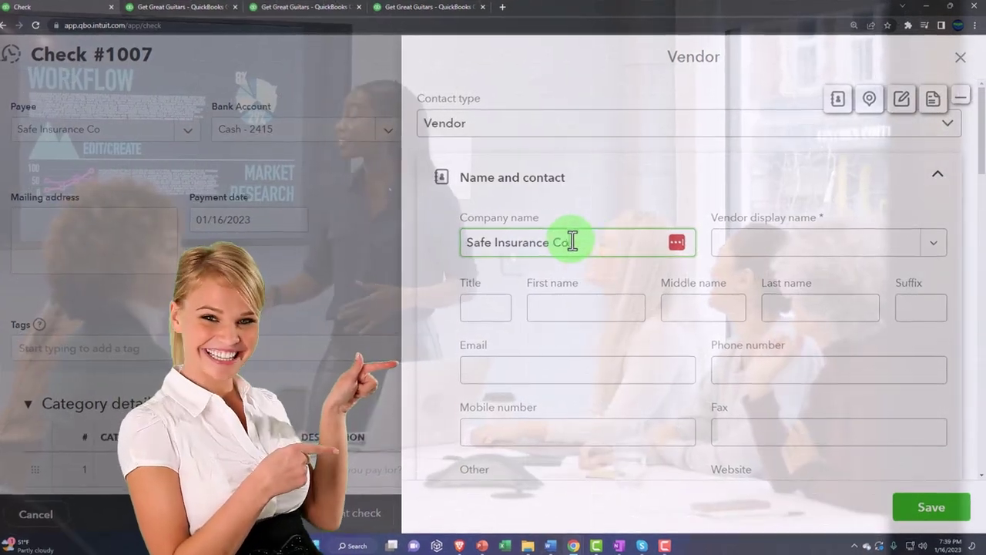
# - Copy the company name Safe Insurance Co into the vendor display name and save the vendor
pyautogui.moveTo(572, 242); pyautogui.dragTo(465, 242)
pyautogui.hotkey('ctrl', 'c')
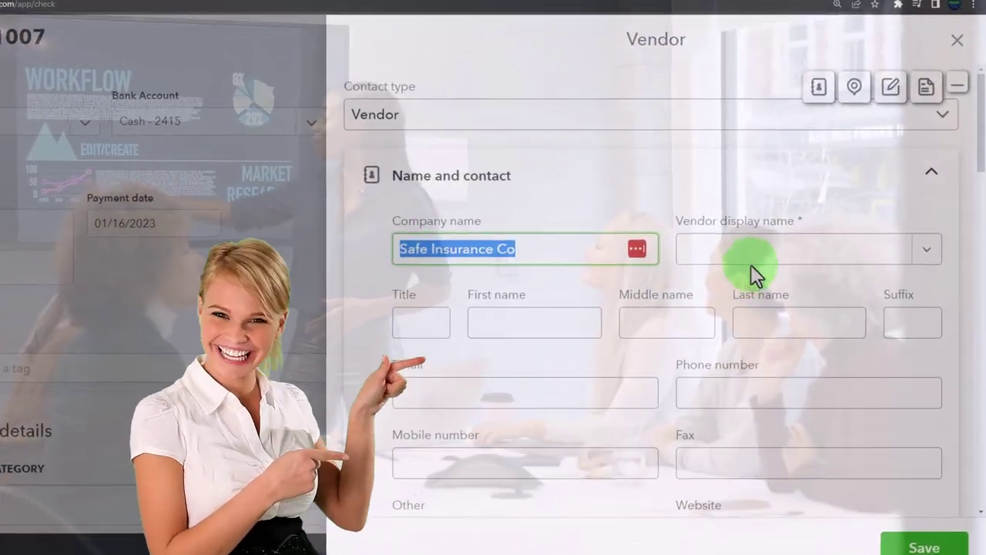
pyautogui.click(751, 262)
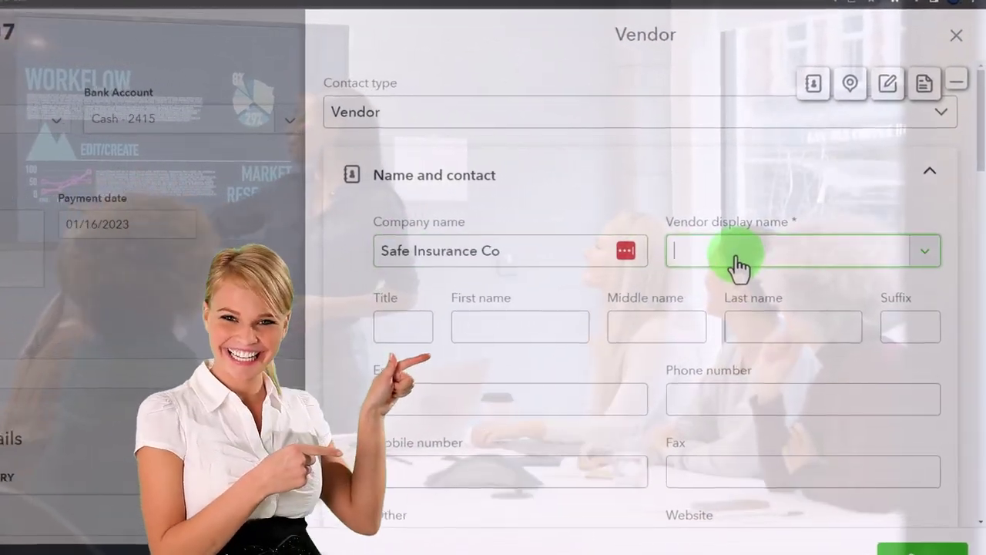
pyautogui.hotkey('ctrl', 'v')
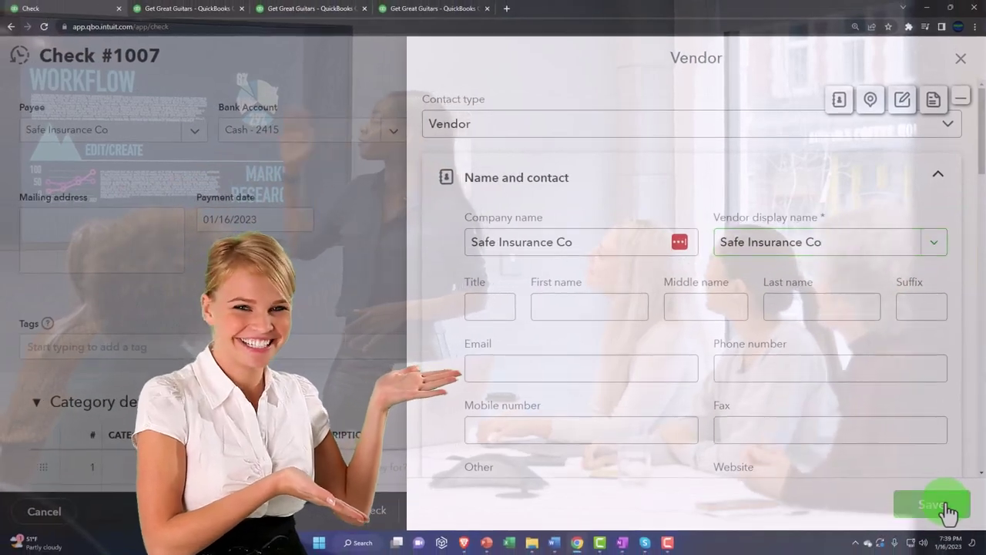
pyautogui.click(933, 505)
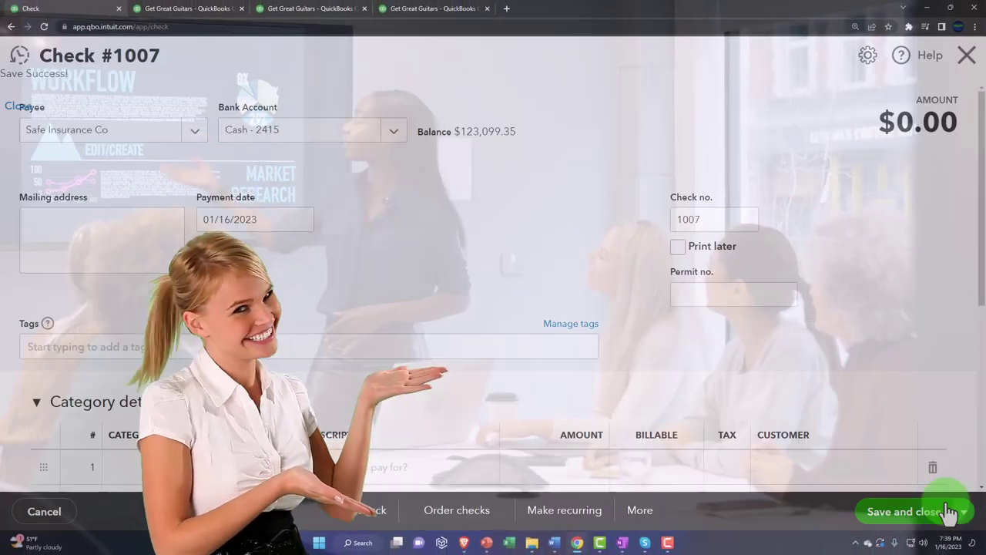
# - Keep Cash - 2415 as the bank account and set the check's payment date to 01/26/2023
pyautogui.press('Tab')
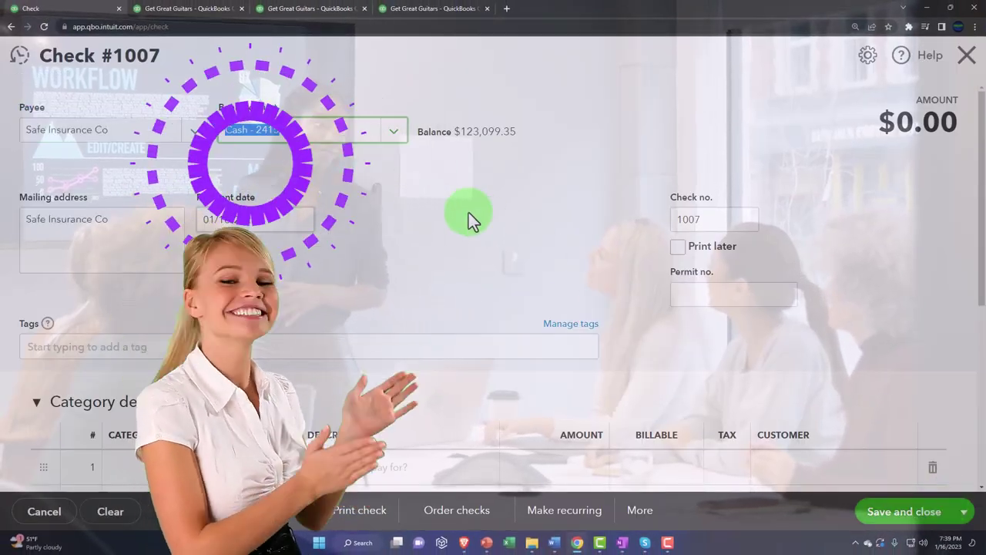
pyautogui.press('Tab')
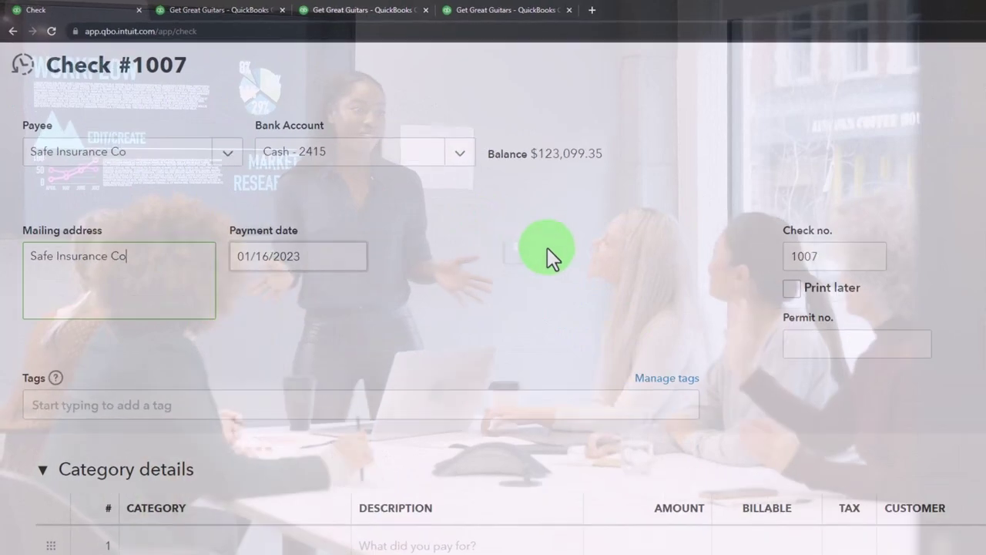
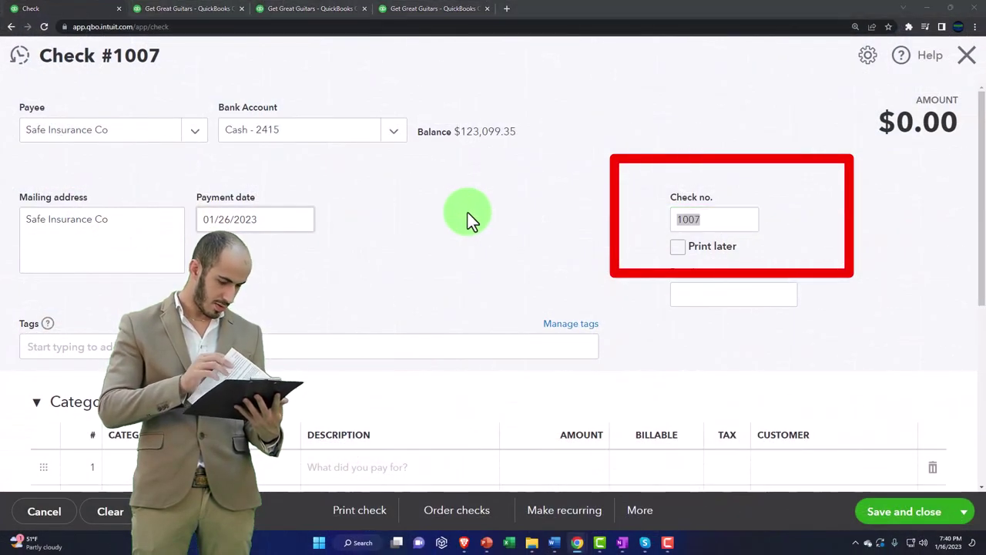
pyautogui.hotkey('shift', 'Tab')
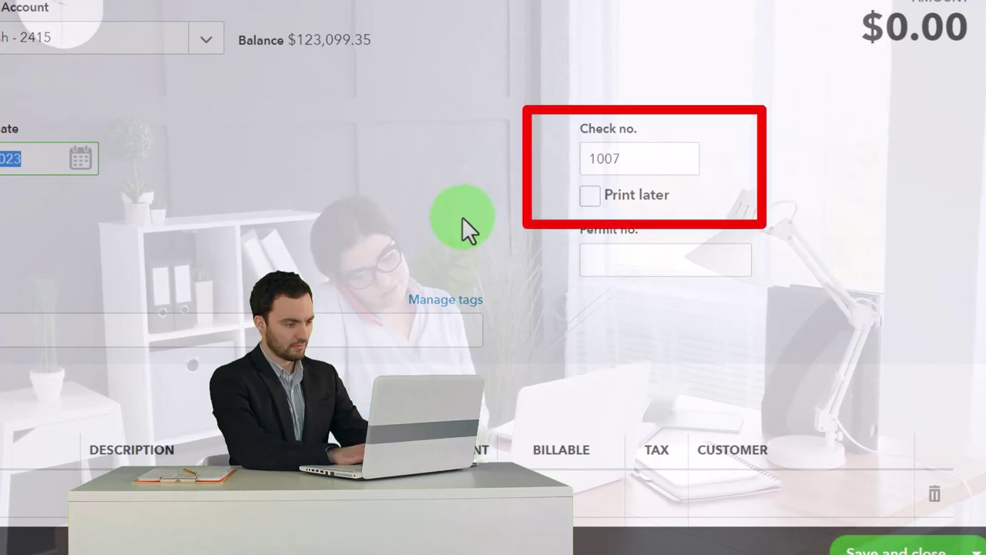
# - Go past the check number, permit number and tags to the line details, and expand and collapse the Item details section
pyautogui.press('Tab')
pyautogui.press('Tab')
pyautogui.press('Tab')
pyautogui.press('Tab')
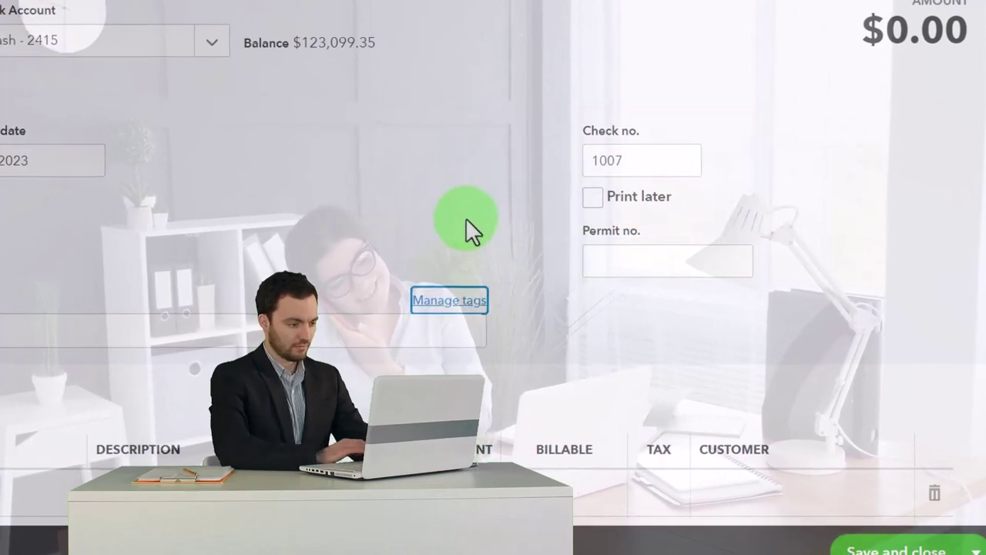
pyautogui.press('Tab')
pyautogui.scroll(-5, 480, 223)
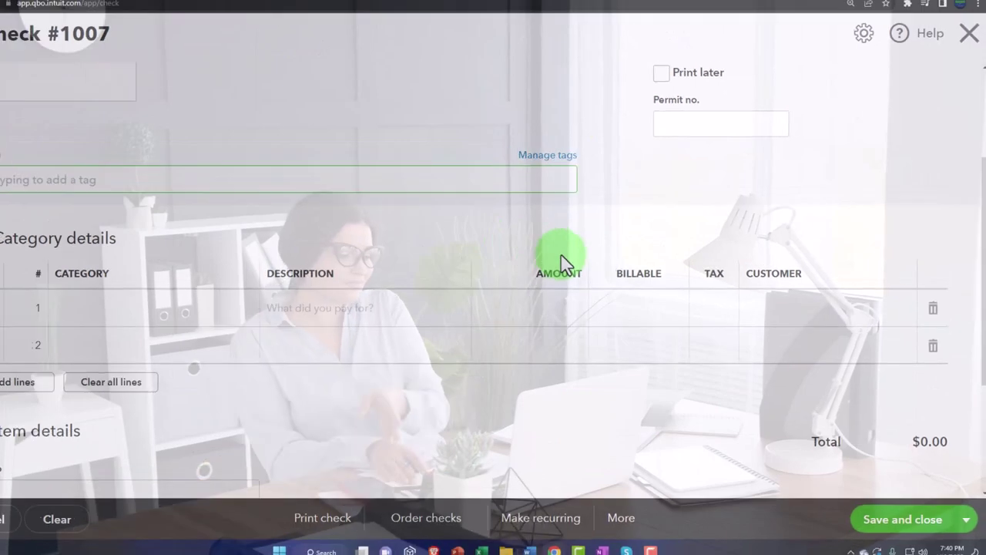
pyautogui.scroll(-1, 561, 262)
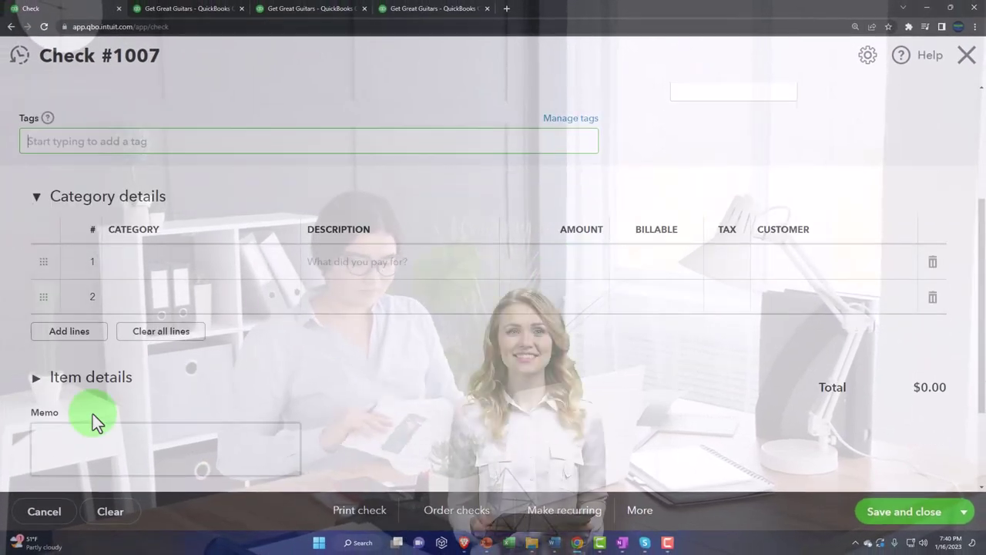
pyautogui.click(36, 386)
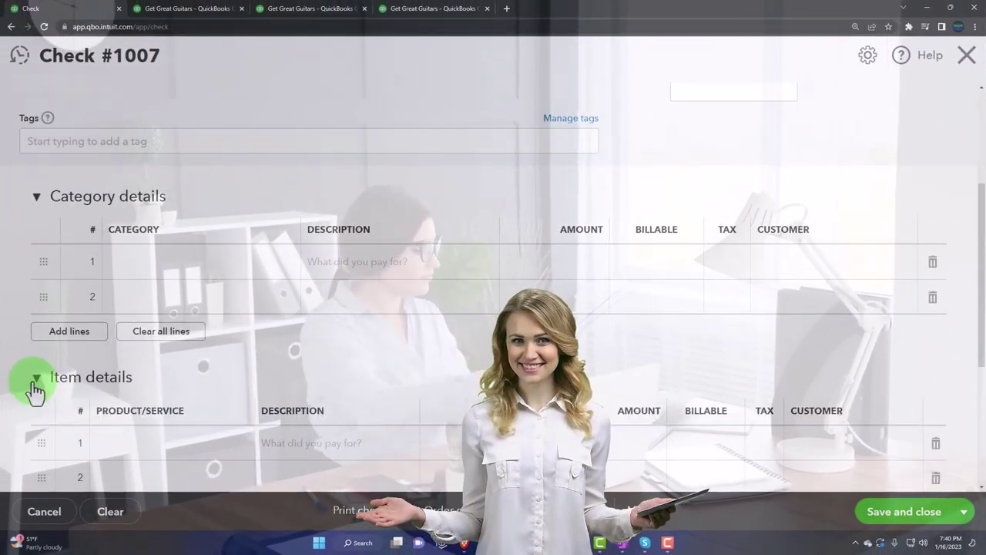
pyautogui.click(34, 379)
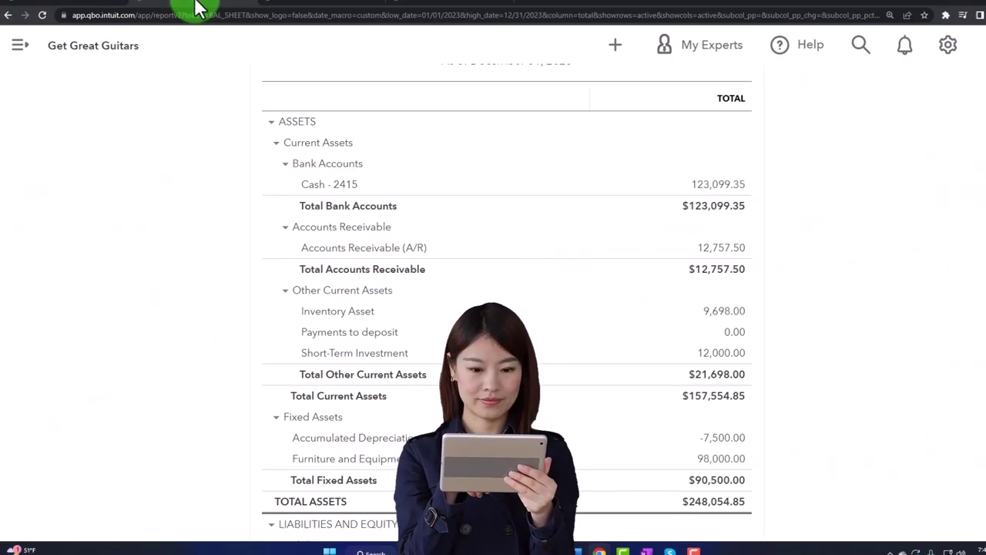
# - Review the accounts on the Profit and Loss and Balance Sheet reports and return to the check form
pyautogui.scroll(-2, 167, 285)
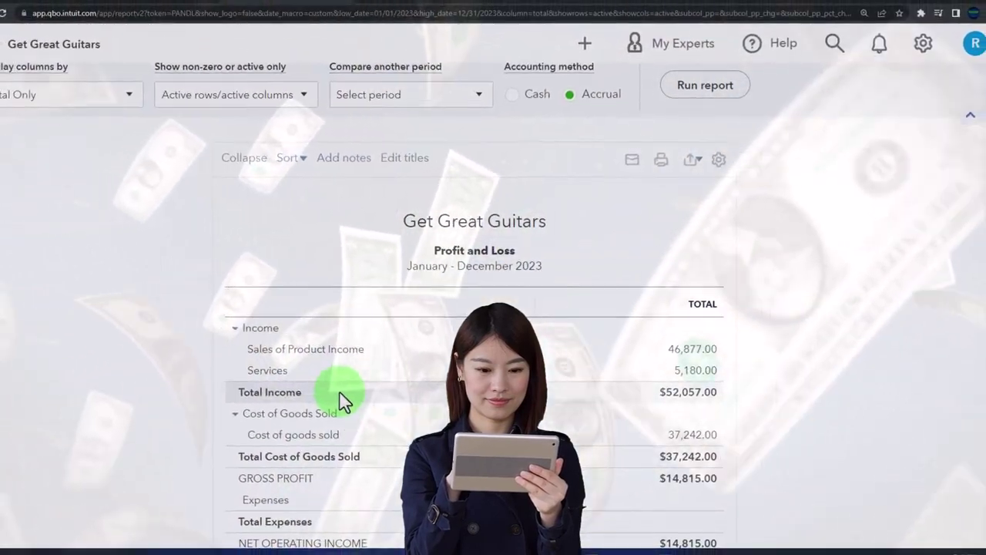
pyautogui.scroll(-3, 342, 399)
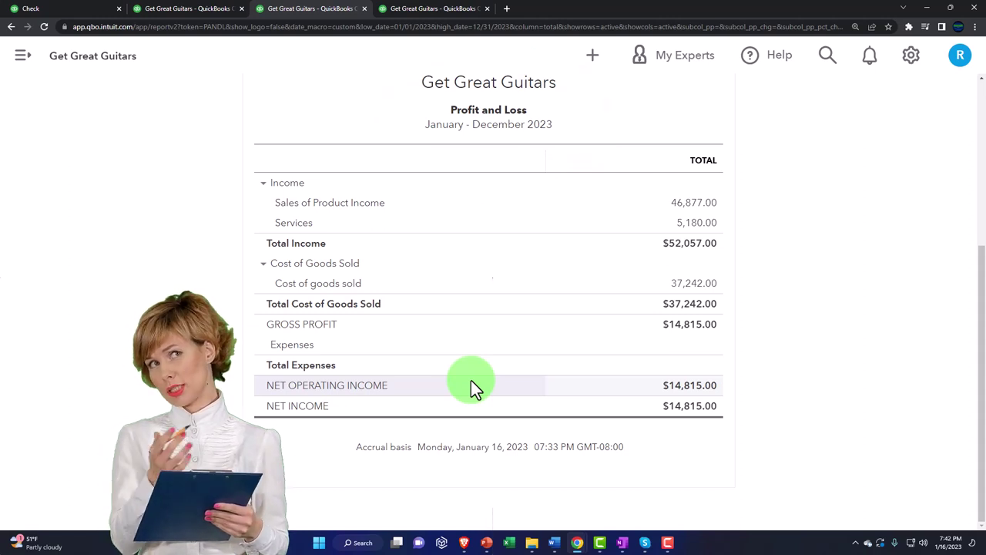
pyautogui.click(206, 15)
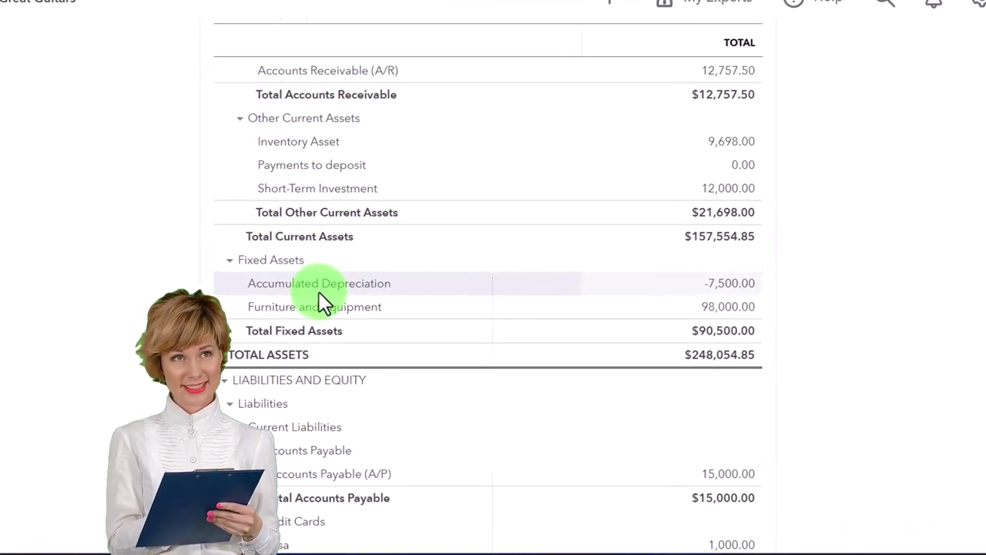
pyautogui.scroll(1, 315, 293)
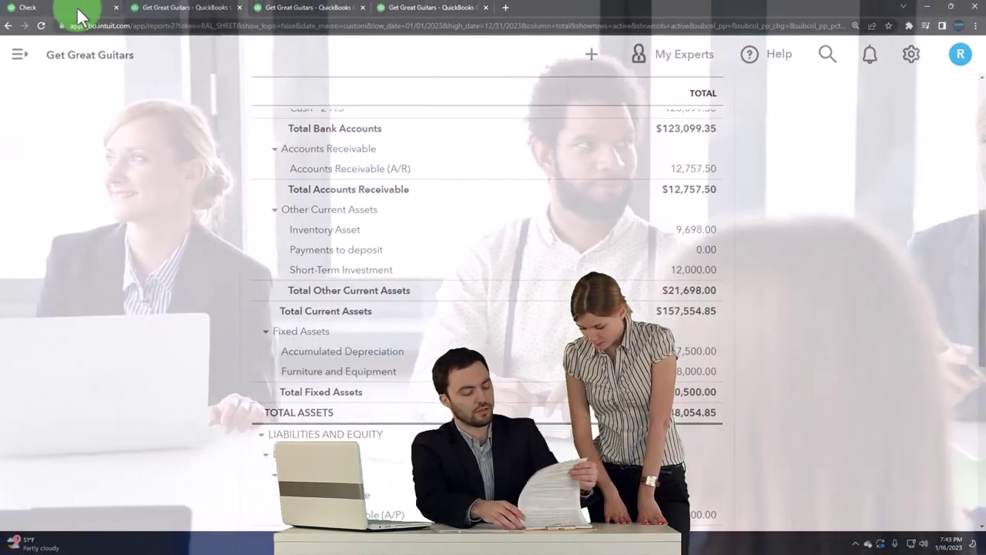
pyautogui.click(80, 11)
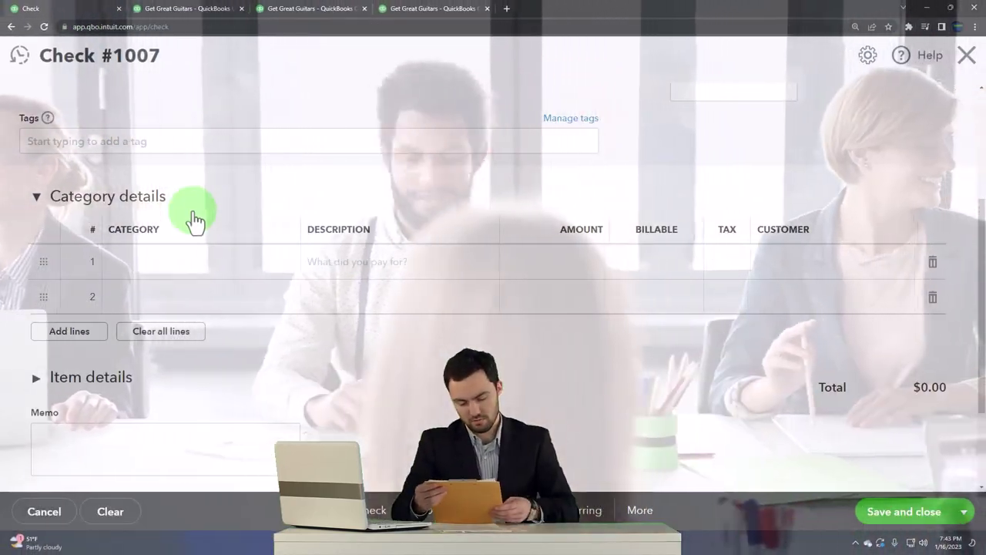
# - Look through the available accounts in the category list of the check's first Category details line
pyautogui.scroll(1, 178, 300)
pyautogui.click(132, 324)
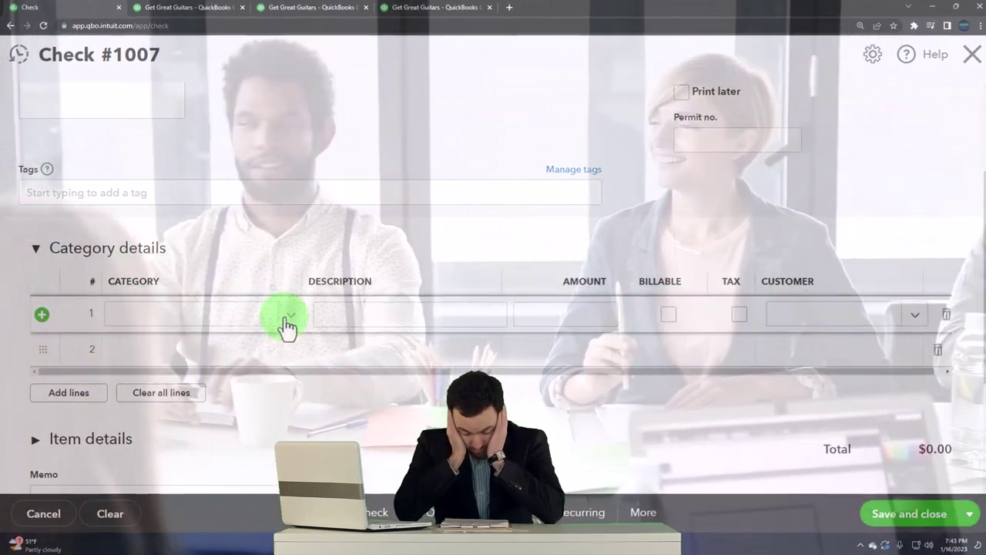
pyautogui.click(287, 324)
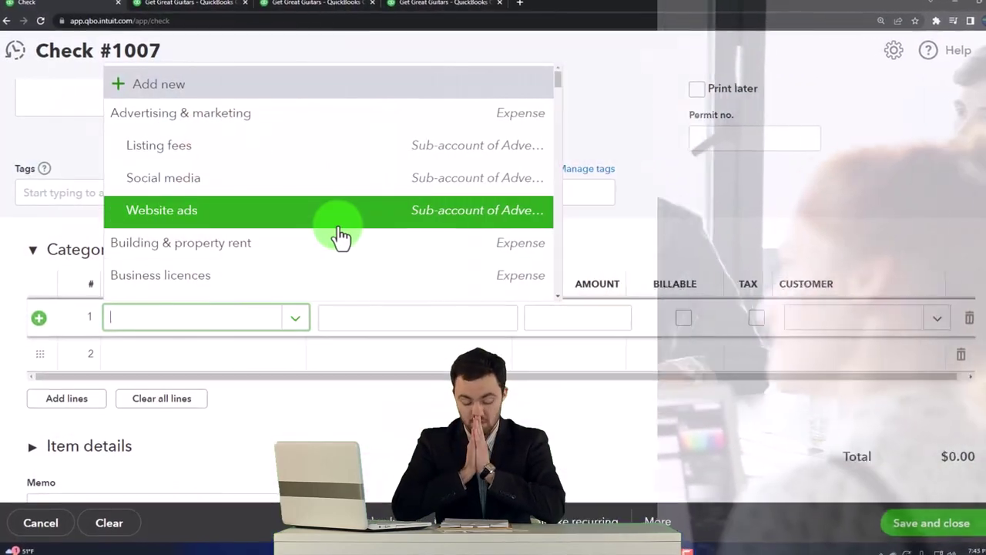
pyautogui.scroll(-1, 342, 235)
pyautogui.scroll(-1, 344, 237)
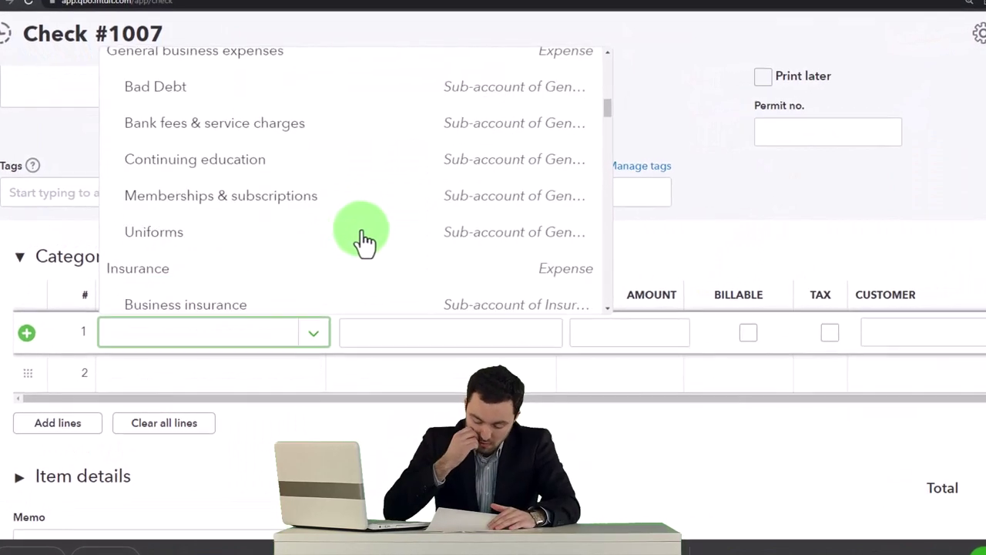
pyautogui.scroll(-3, 367, 242)
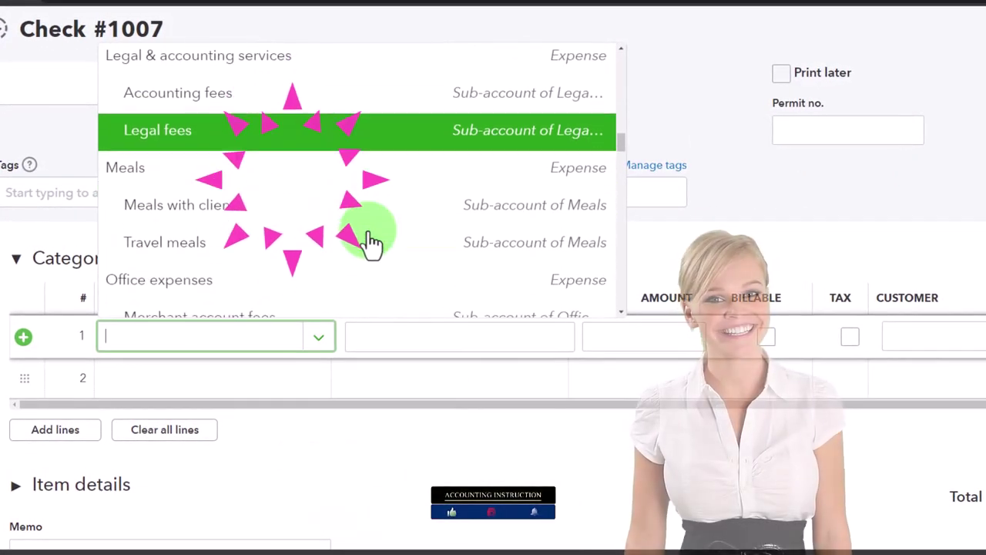
pyautogui.scroll(-3, 371, 242)
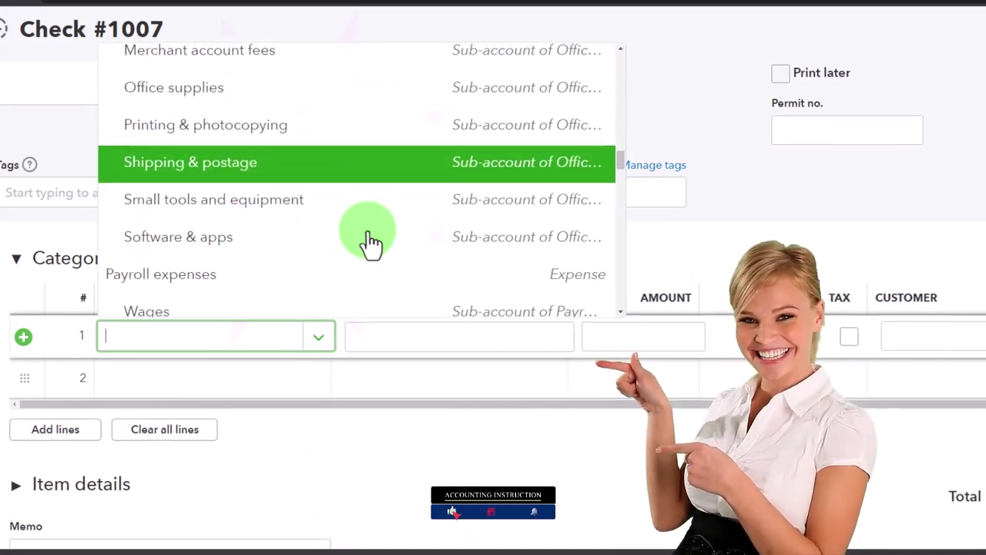
pyautogui.scroll(-2, 371, 242)
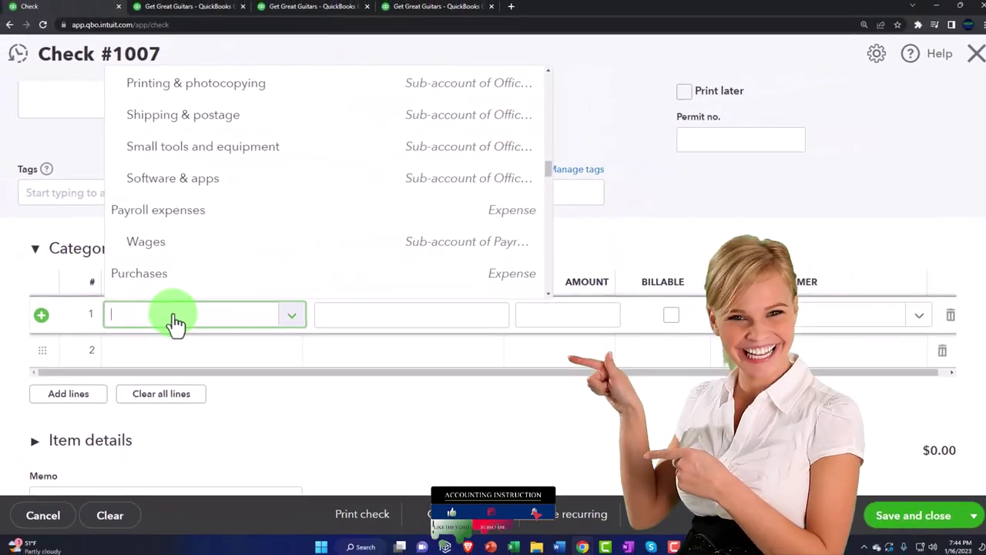
pyautogui.press('Escape')
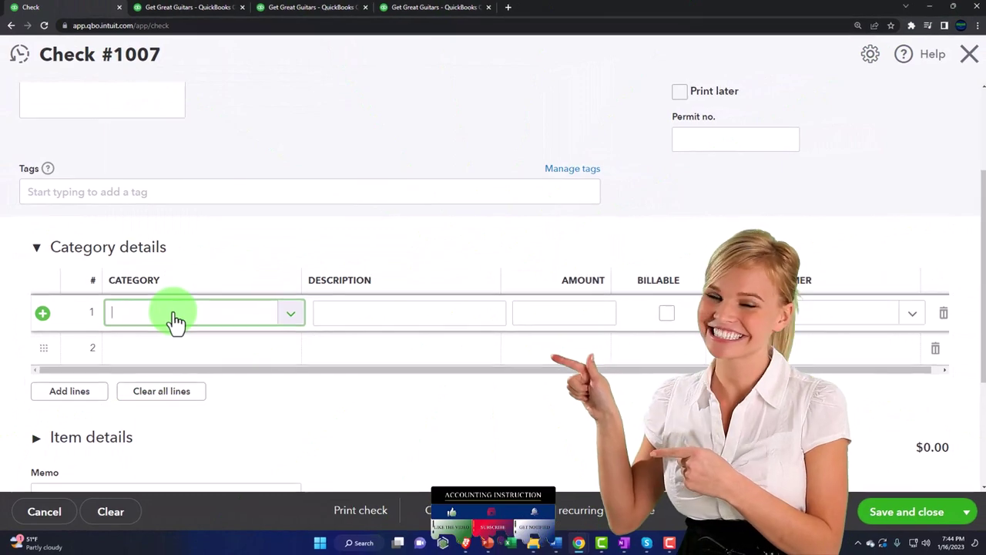
# - Enter Prepaid Insurance as the first line's category and start creating it as a new account
pyautogui.write('Prepai')
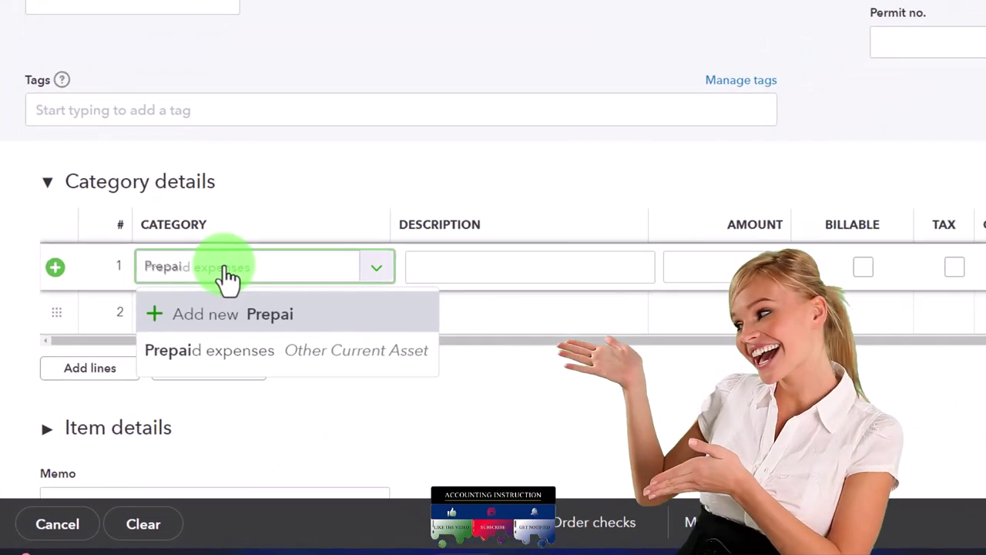
pyautogui.write('d')
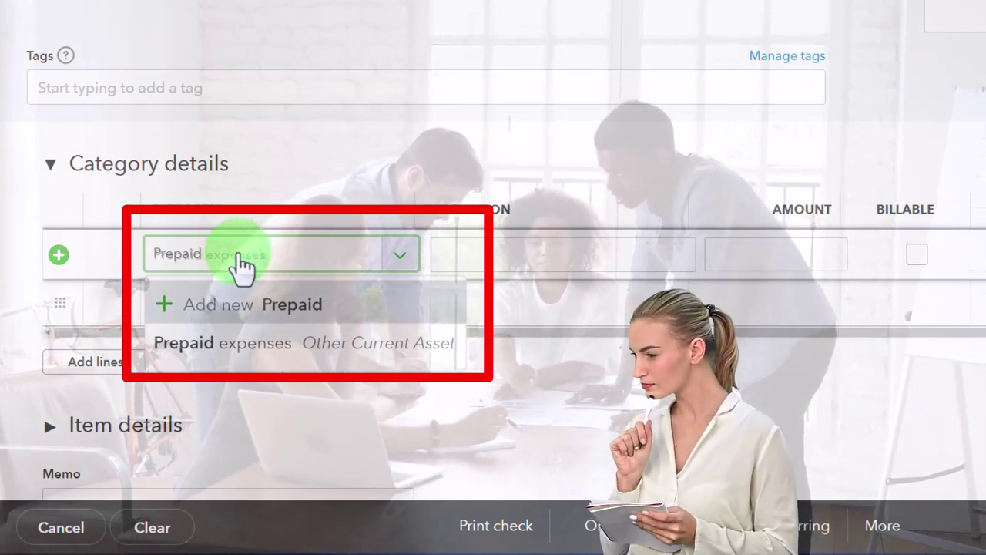
pyautogui.write('E')
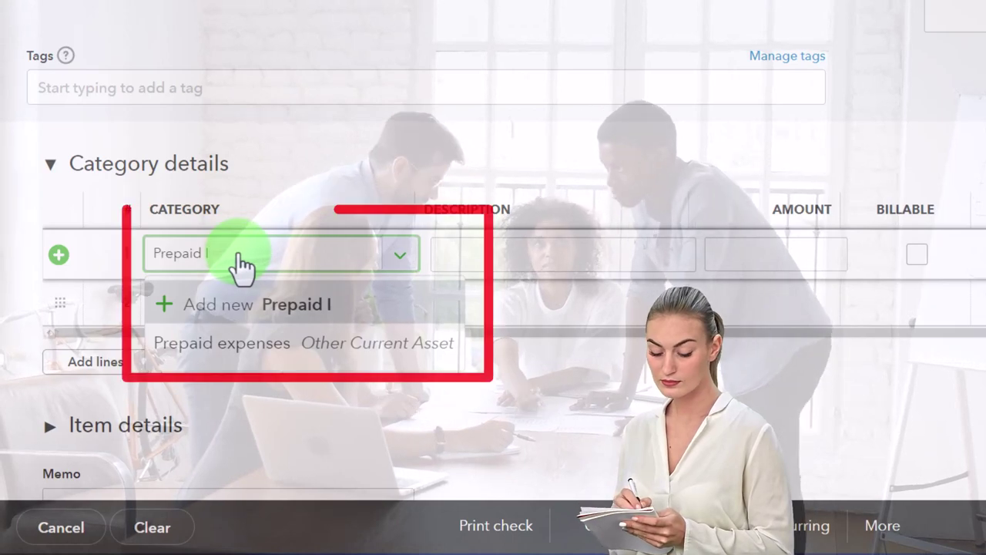
pyautogui.write('nsurance')
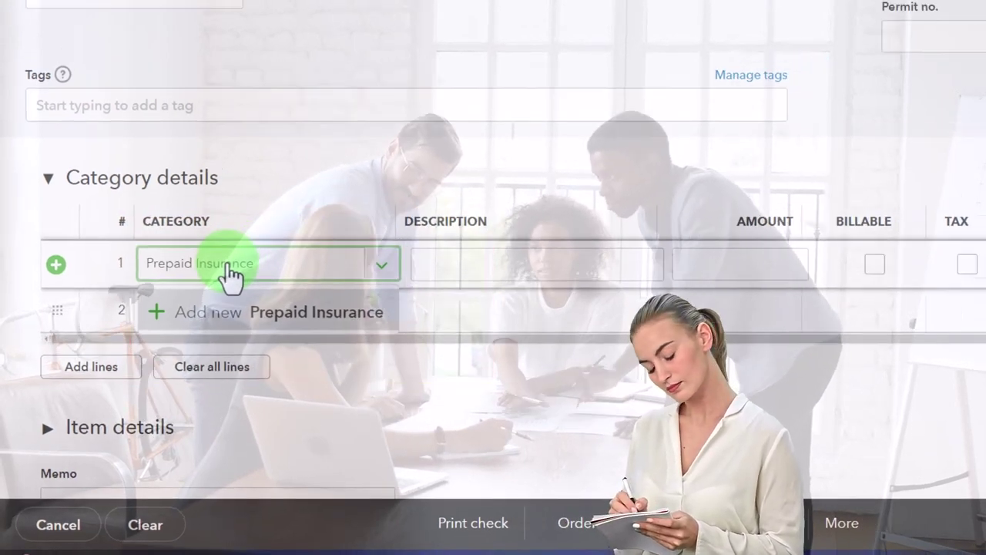
pyautogui.press('Tab')
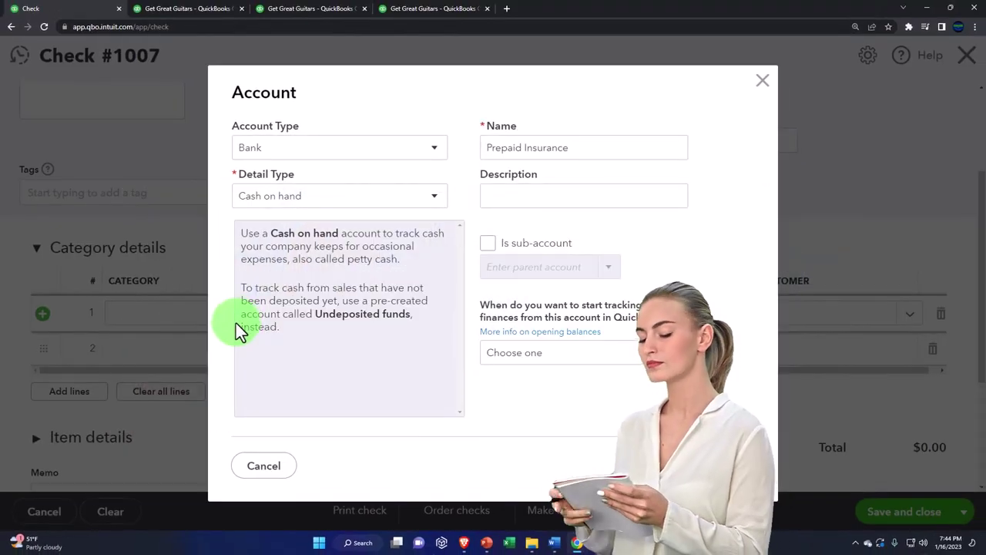
# - Set both the account type and detail type to Other Current Assets, leave the description blank, and save the new account
pyautogui.click(435, 150)
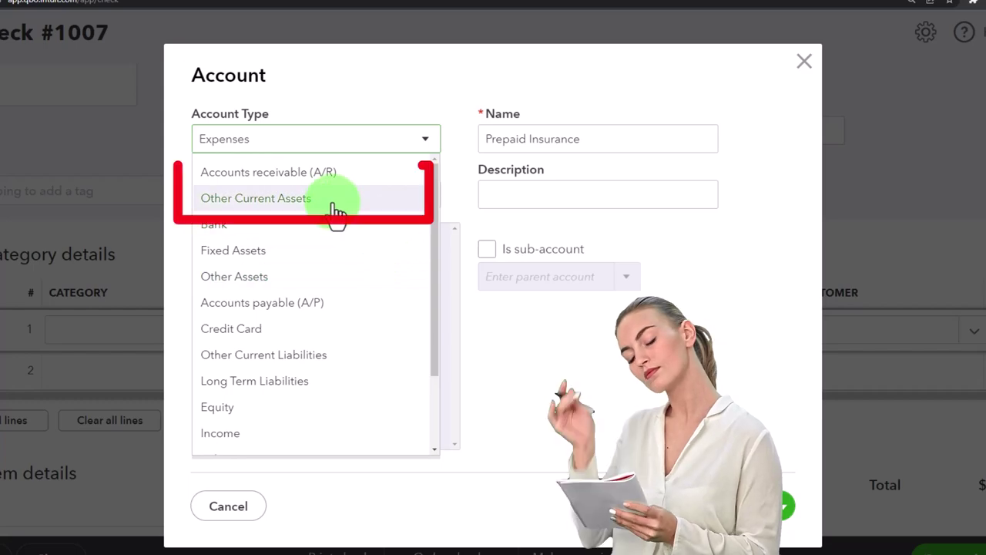
pyautogui.click(337, 212)
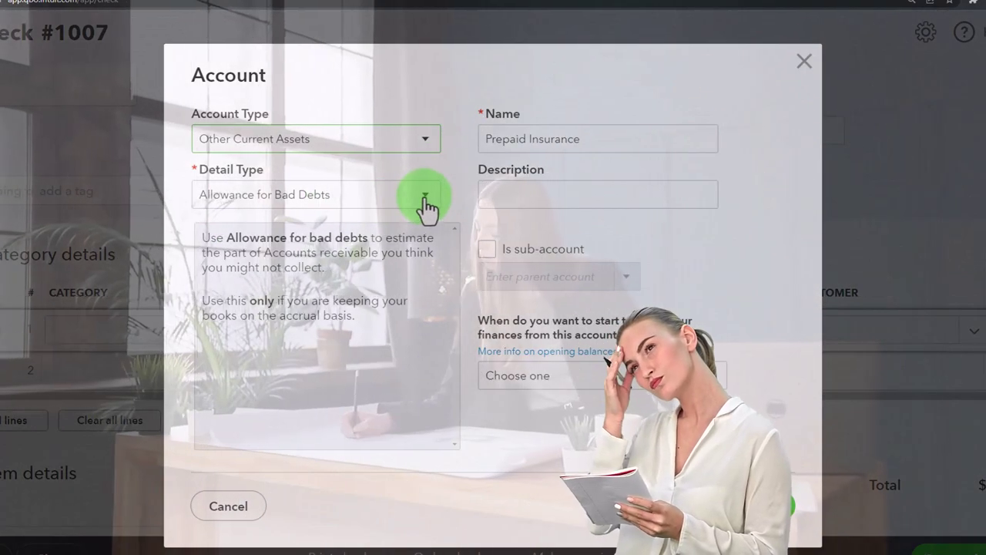
pyautogui.click(426, 205)
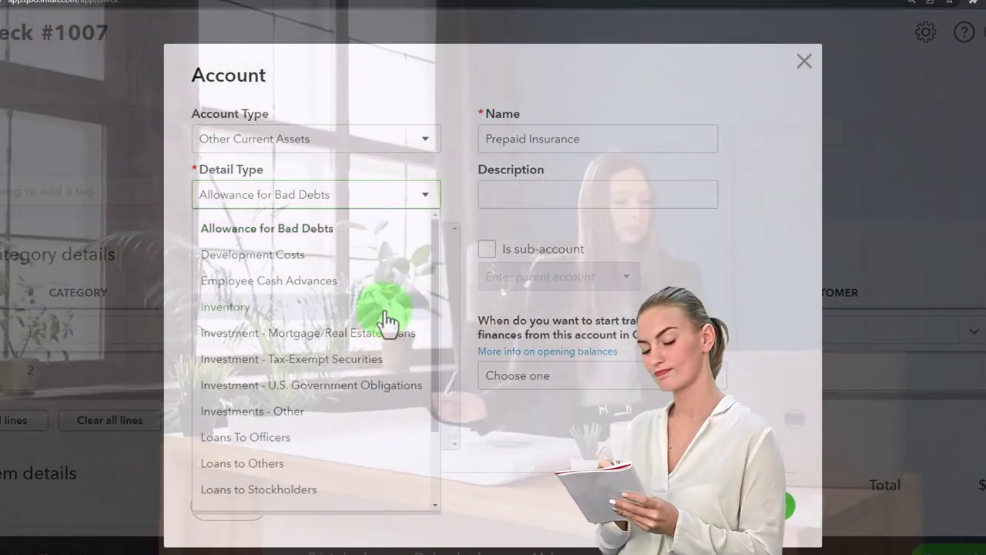
pyautogui.scroll(-1, 387, 322)
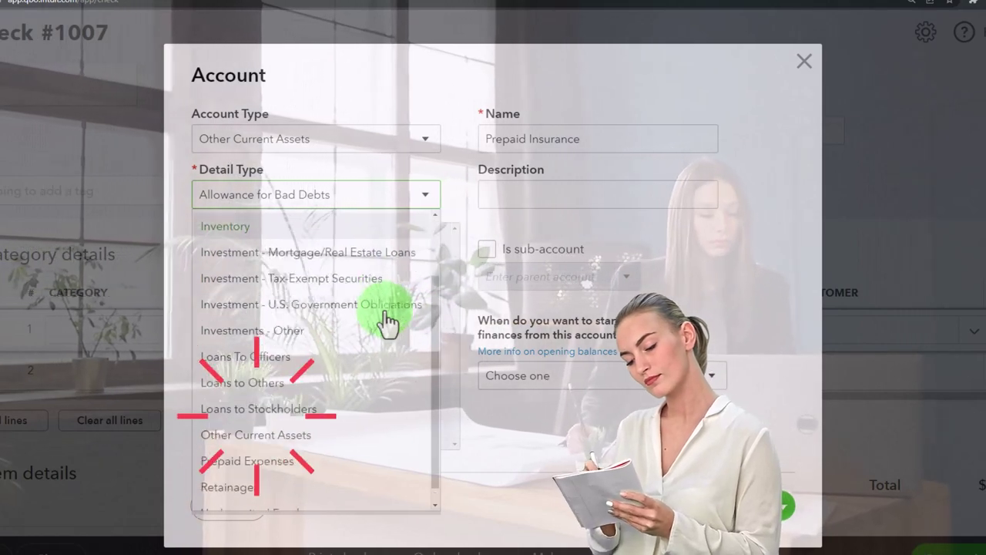
pyautogui.scroll(-1, 362, 369)
pyautogui.click(335, 422)
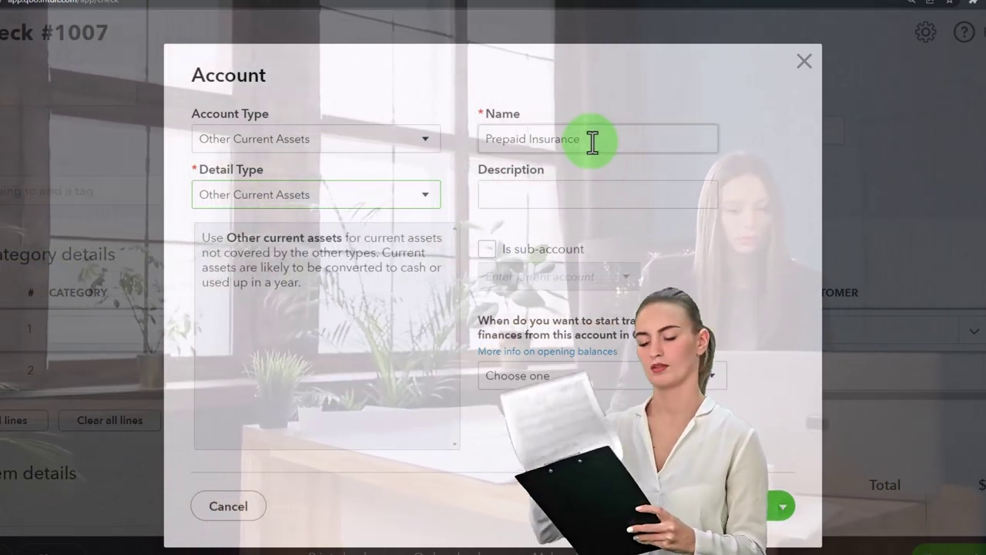
pyautogui.click(546, 196)
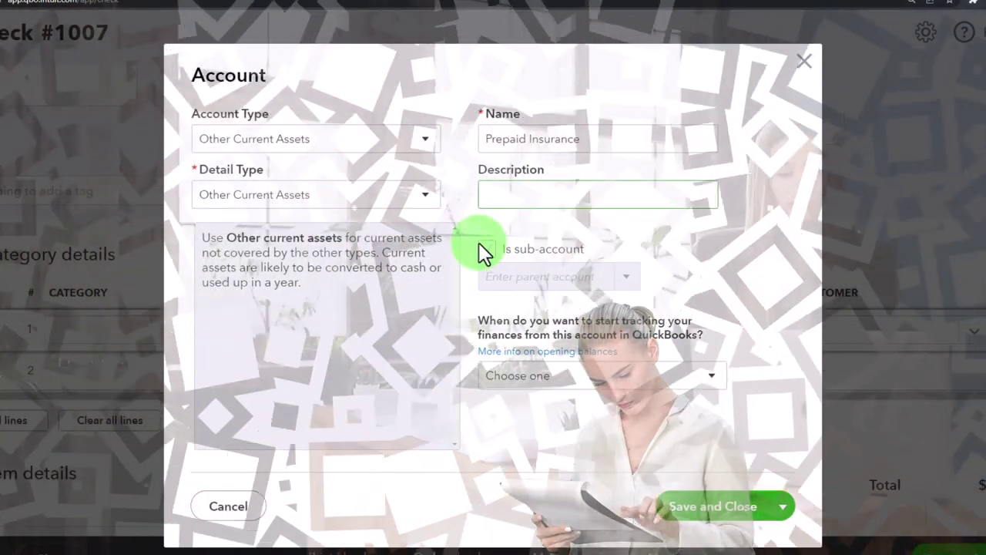
pyautogui.click(683, 504)
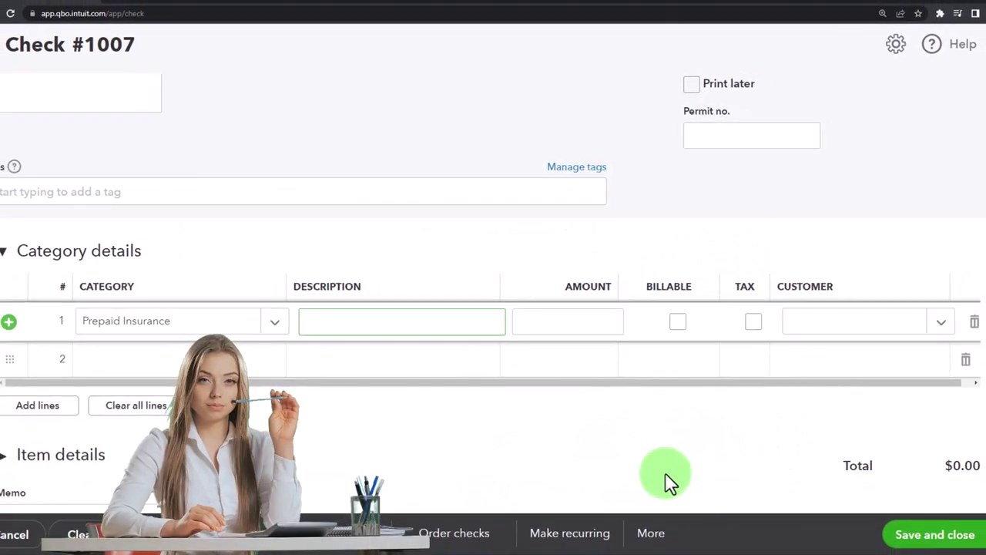
# - Give the Prepaid Insurance line the description Year and an amount of 12000, without a customer
pyautogui.press('Tab')
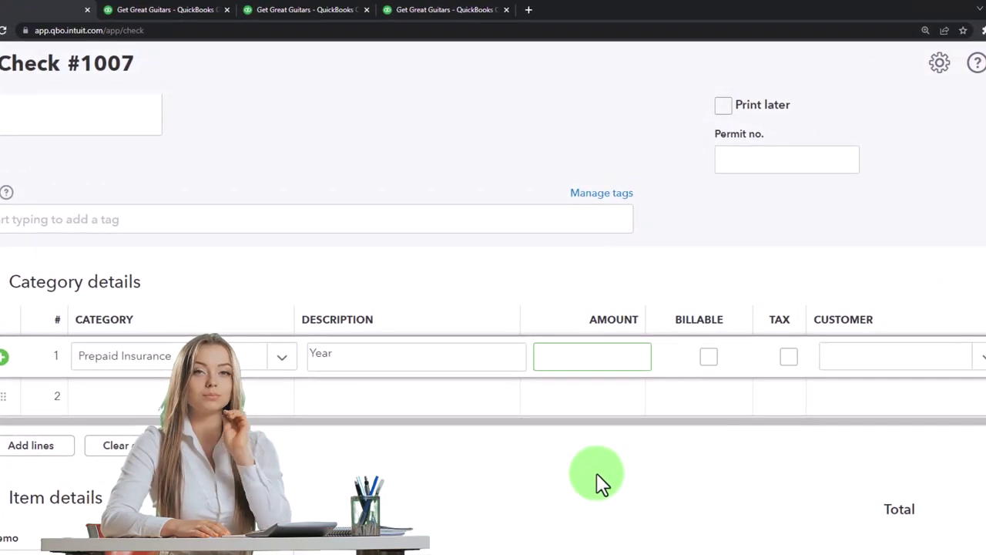
pyautogui.write('12000')
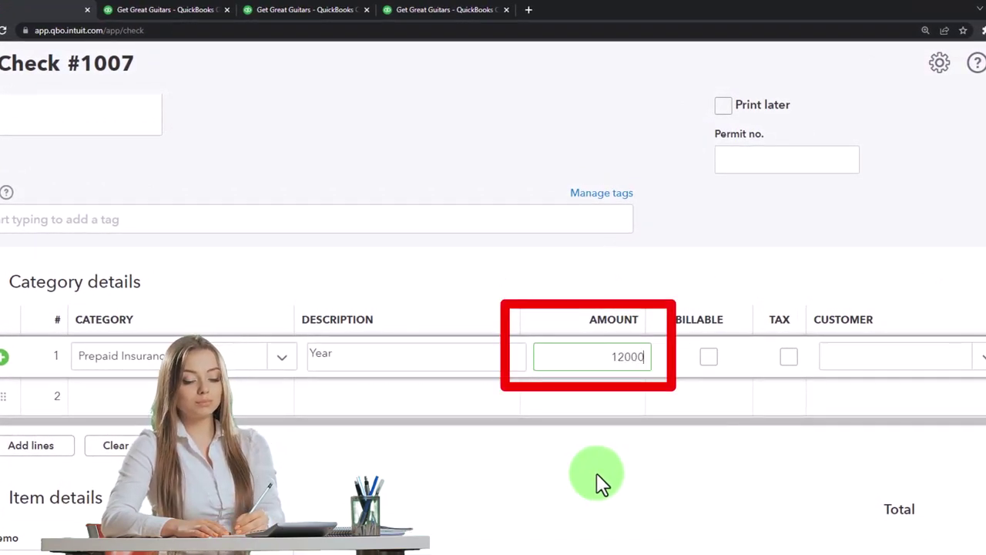
pyautogui.press('Tab')
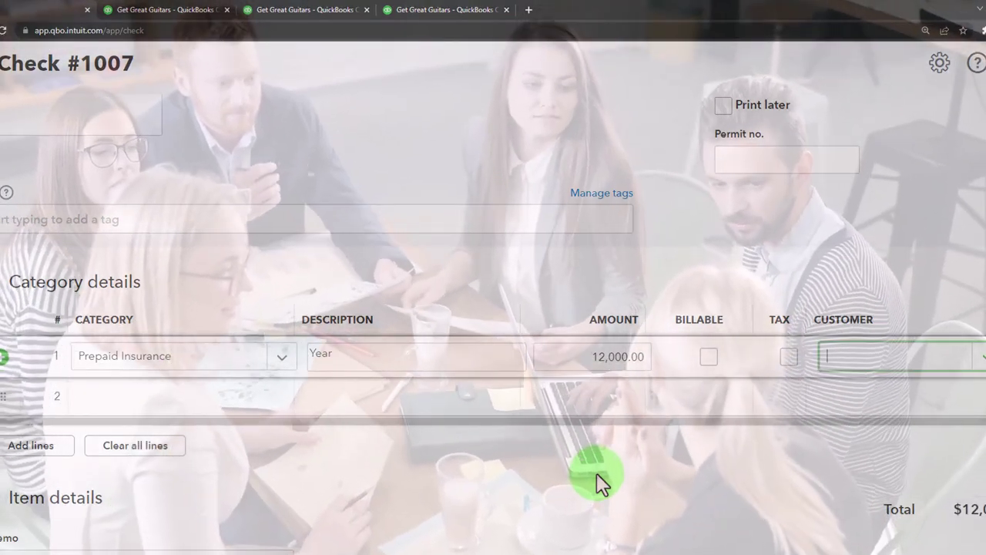
pyautogui.click(601, 481)
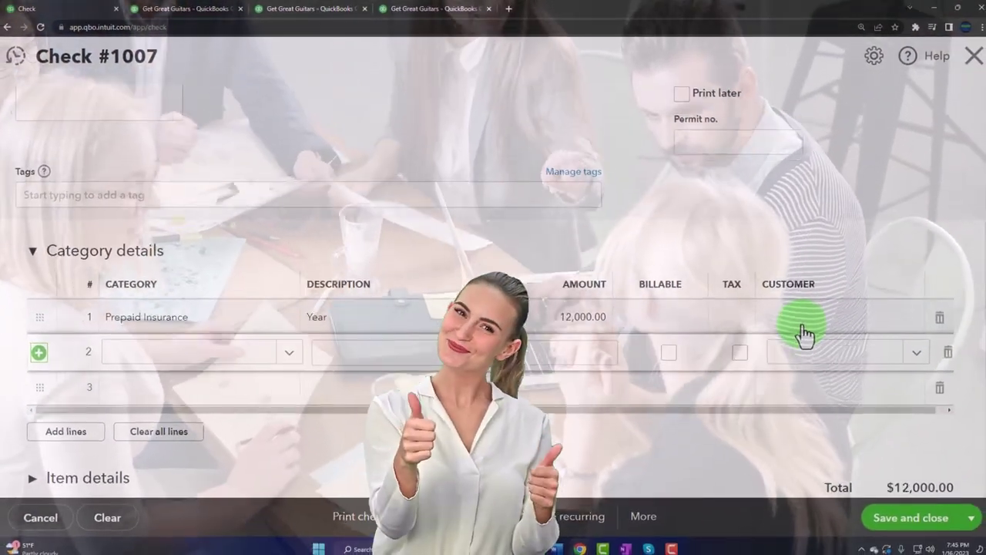
# - Go past the memo and attachments without filling them in, and save and close the check
pyautogui.scroll(-2, 220, 359)
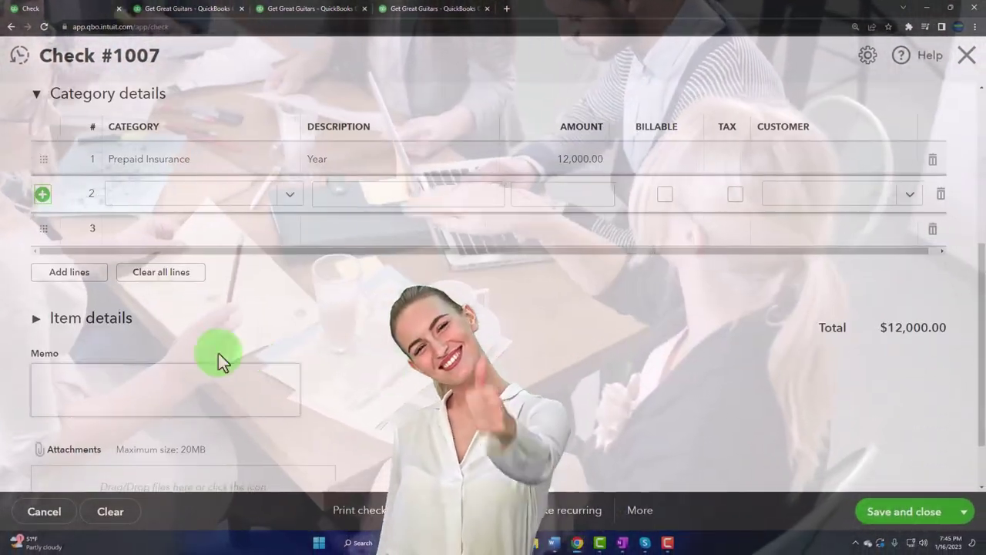
pyautogui.scroll(-1, 88, 330)
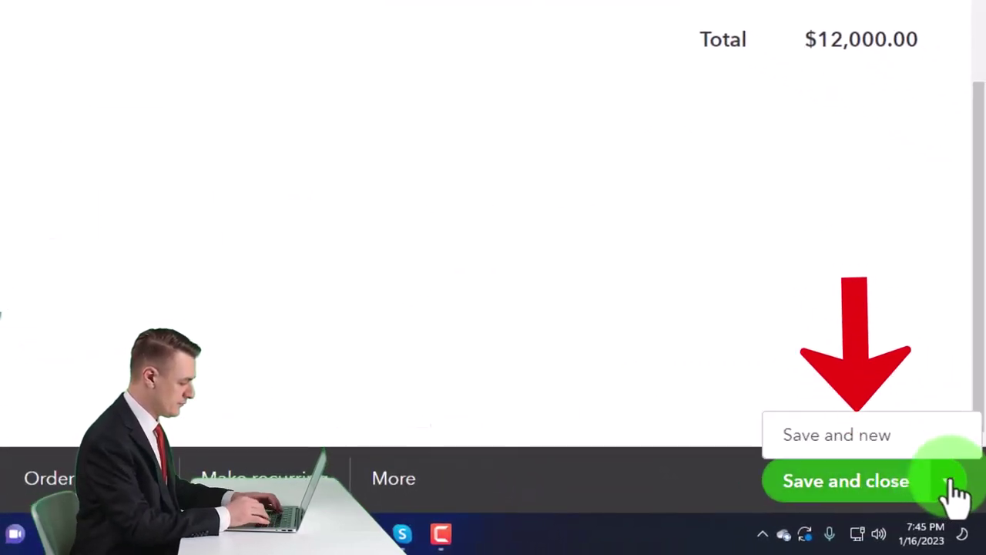
pyautogui.click(898, 487)
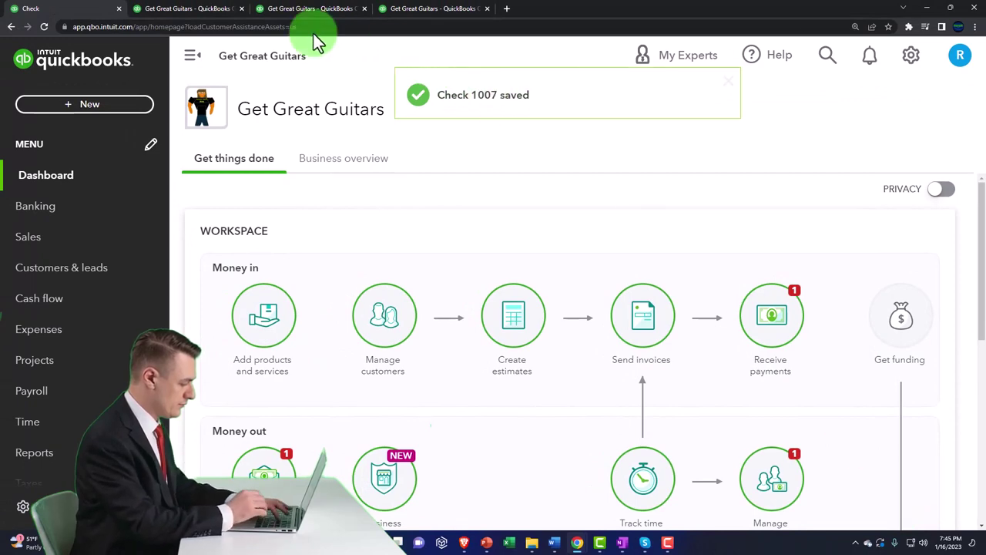
# - Return to the Balance Sheet report for 2023 and run it again to include the new check
pyautogui.click(194, 10)
pyautogui.scroll(5, 247, 96)
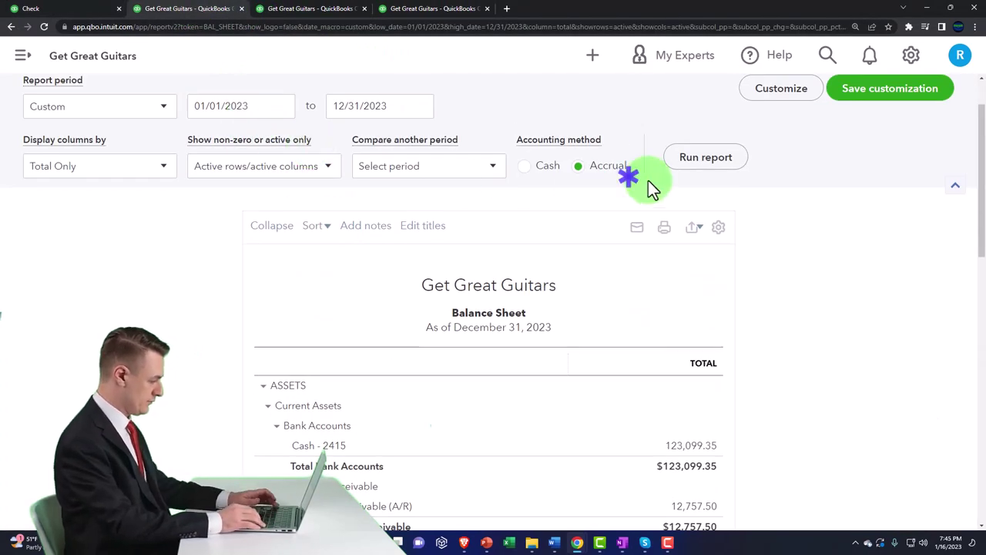
pyautogui.click(691, 174)
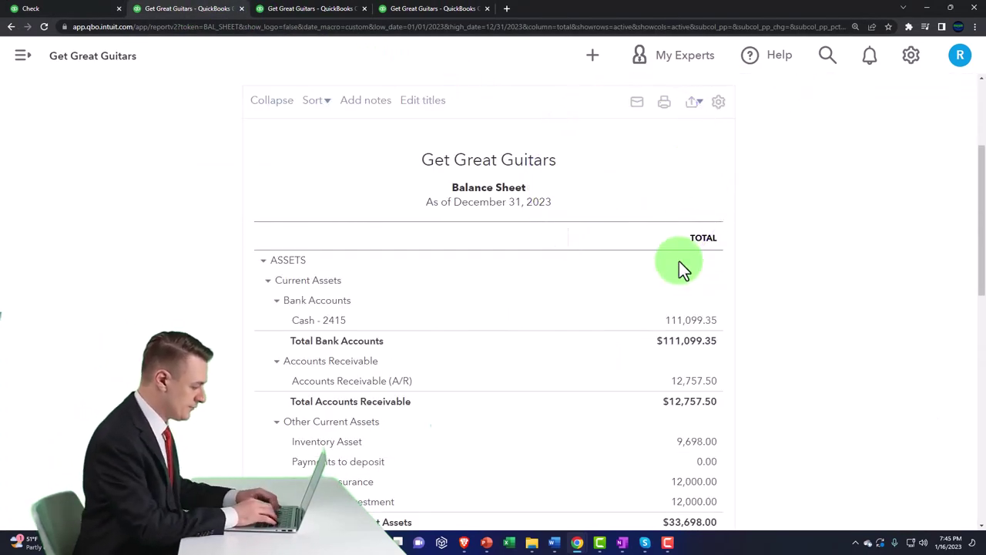
# - Drill into the Cash - 2415 balance, view check 1007 to Safe Insurance Co, and return to the Balance Sheet
pyautogui.click(689, 323)
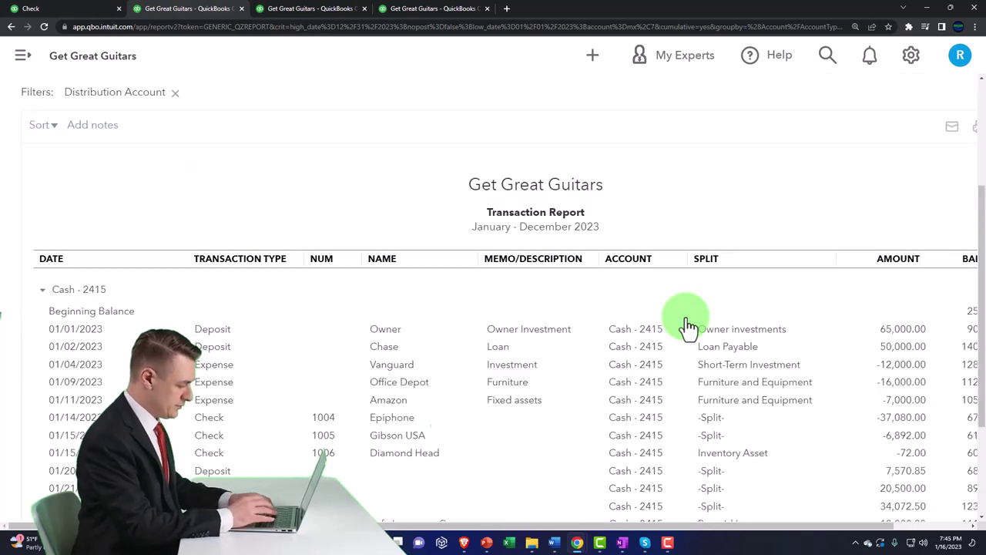
pyautogui.hotkey('ctrl', '-')
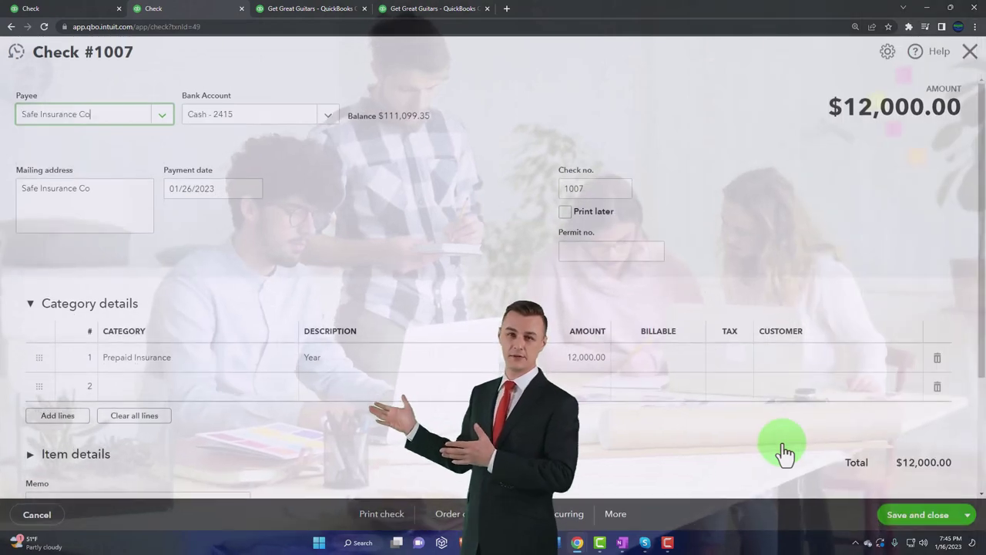
pyautogui.click(969, 52)
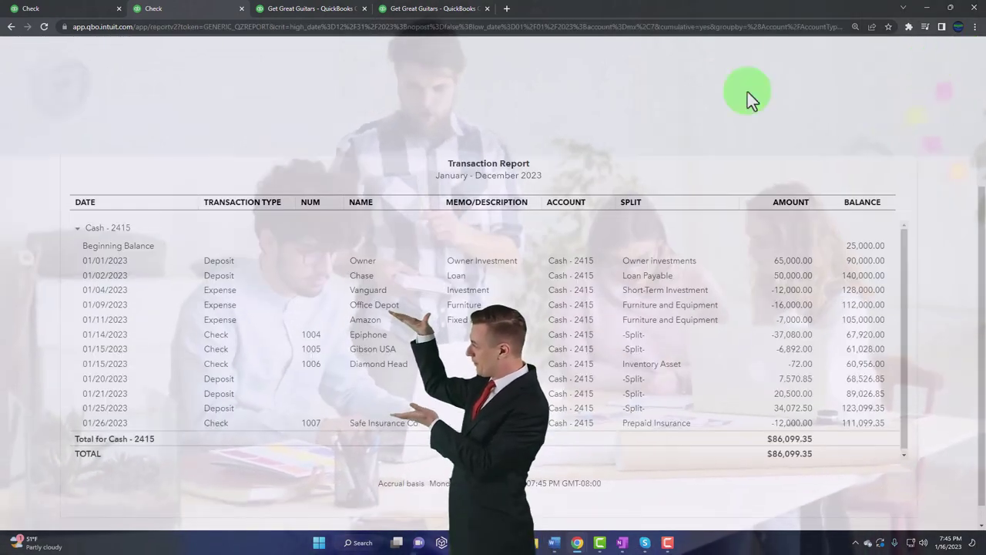
pyautogui.scroll(3, 93, 134)
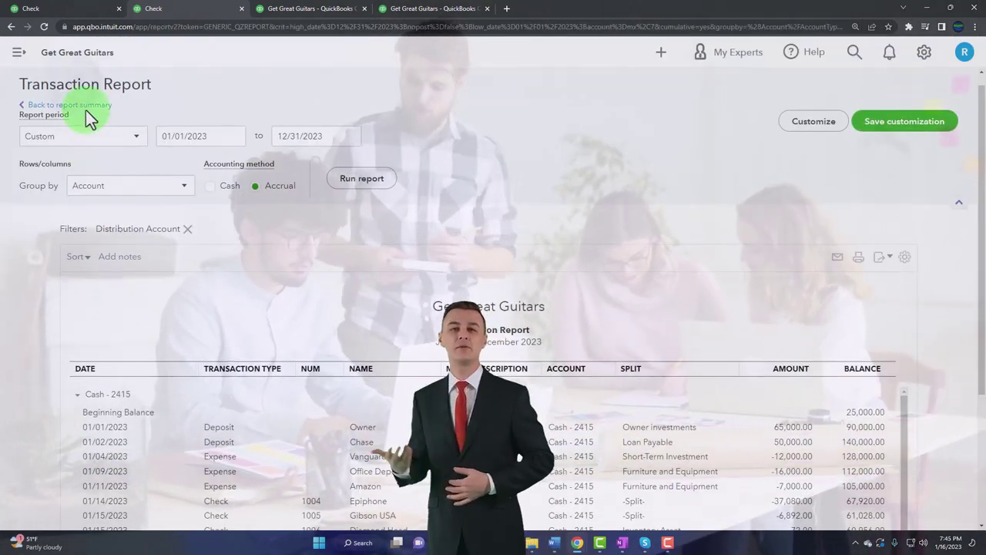
pyautogui.click(86, 108)
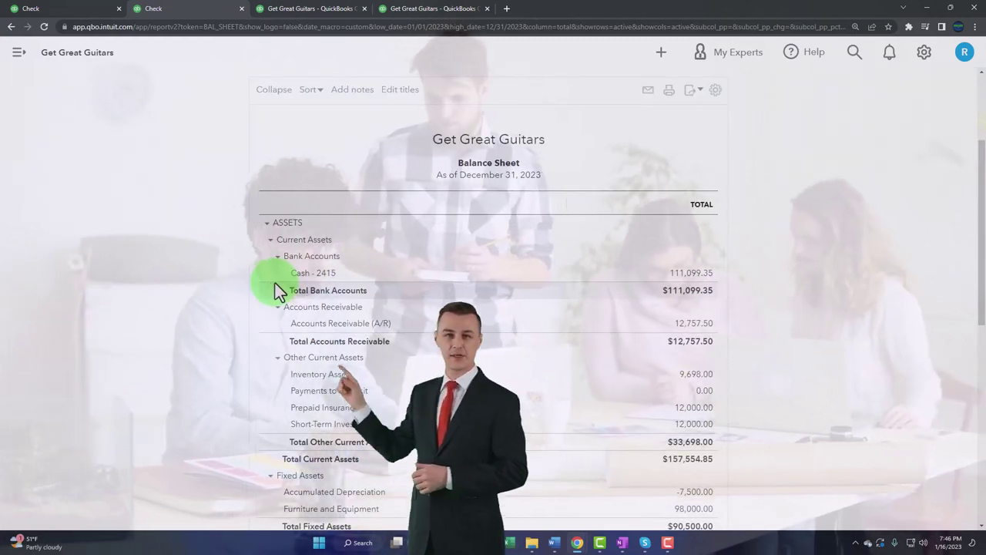
# - Open the transaction details behind the Prepaid Insurance balance on the Balance Sheet
pyautogui.hotkey('ctrl', '+')
pyautogui.scroll(-3, 275, 286)
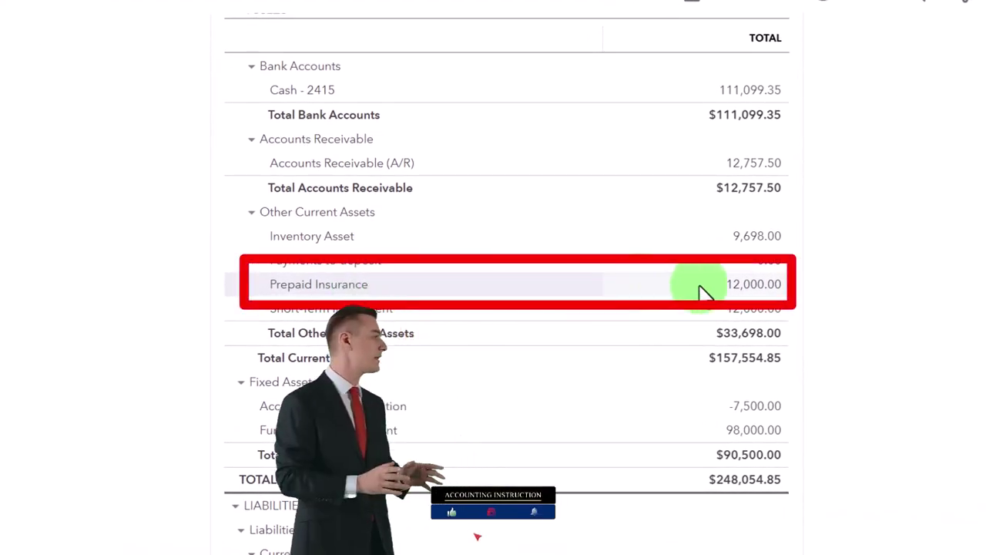
pyautogui.click(747, 287)
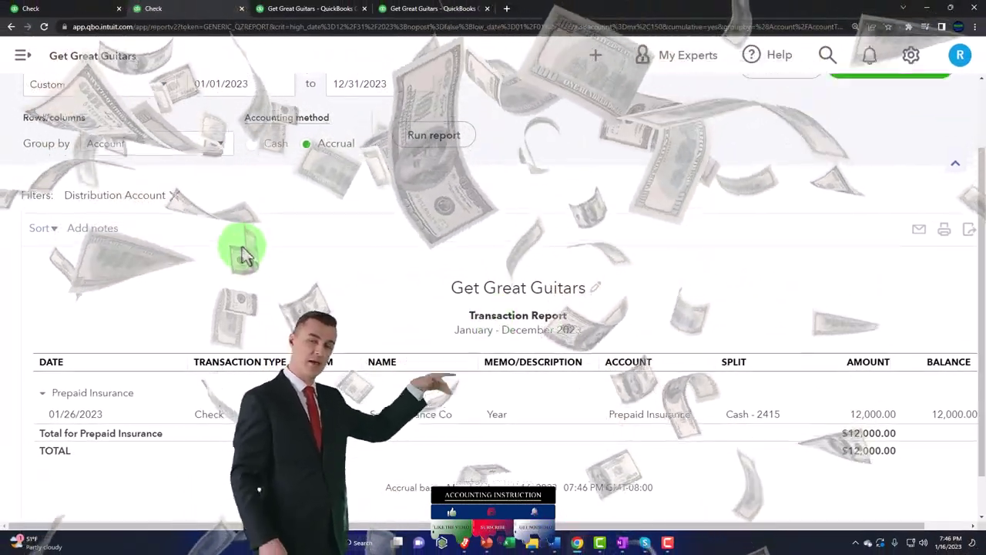
# - Return from the Prepaid Insurance transaction details to the Balance Sheet and review the asset balances, including Prepaid Insurance
pyautogui.scroll(2, 228, 240)
pyautogui.click(116, 145)
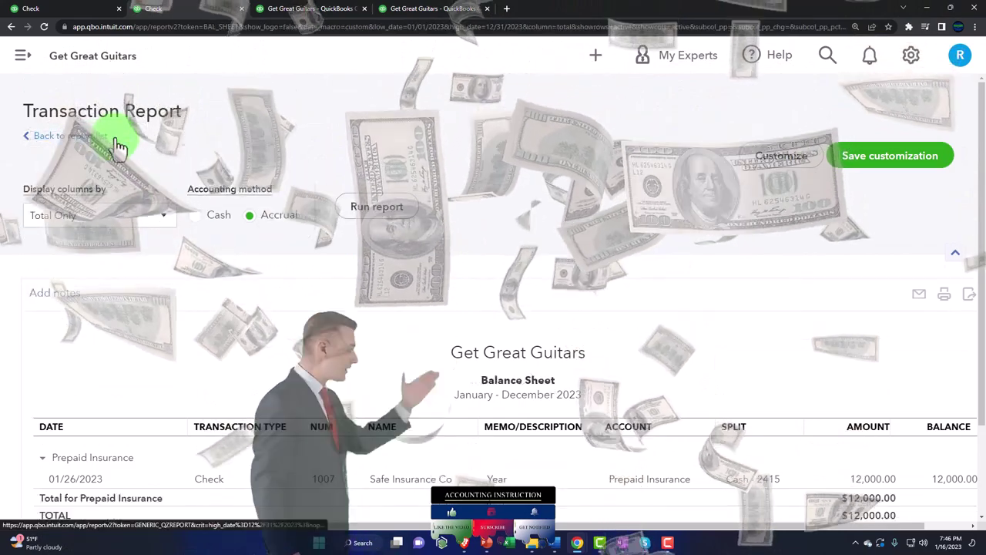
pyautogui.scroll(-5, 115, 148)
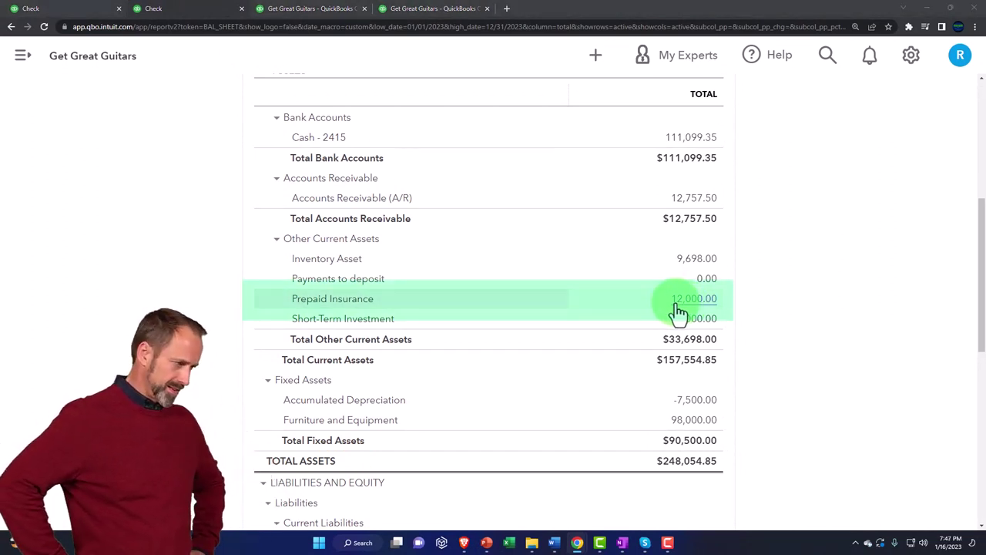
# - Start a new check in the first browser tab and set its payee to Edison, saving Edison as a new vendor
pyautogui.click(57, 9)
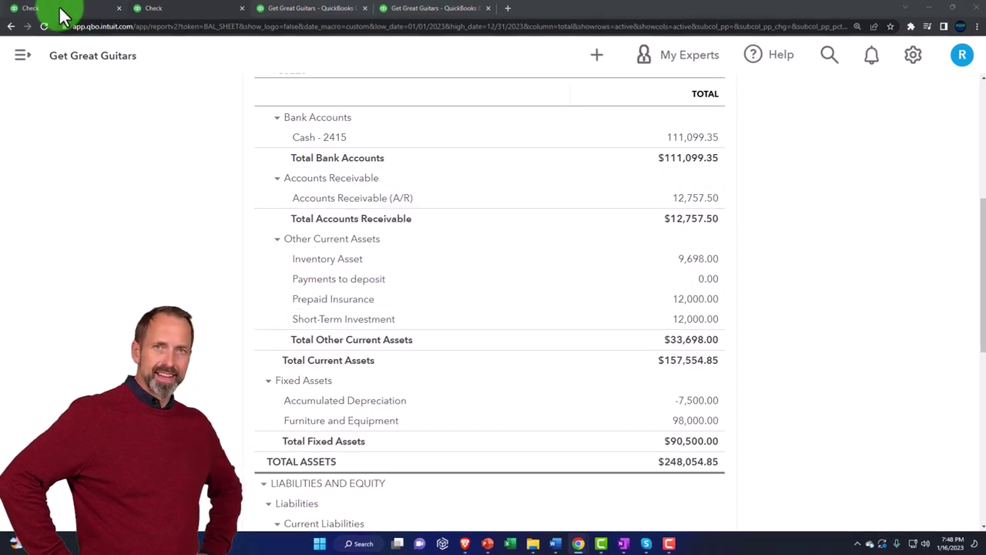
pyautogui.click(84, 101)
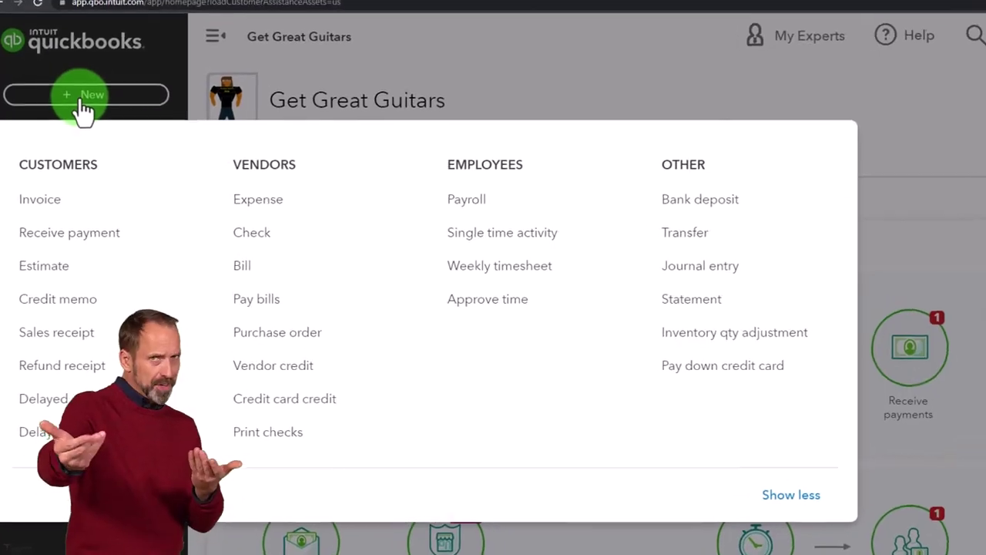
pyautogui.click(254, 238)
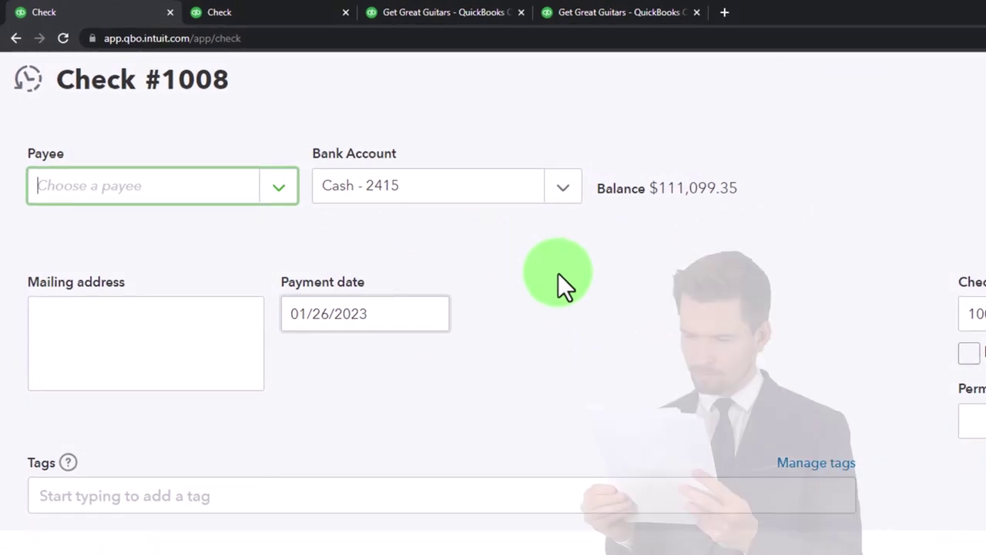
pyautogui.write('Edison')
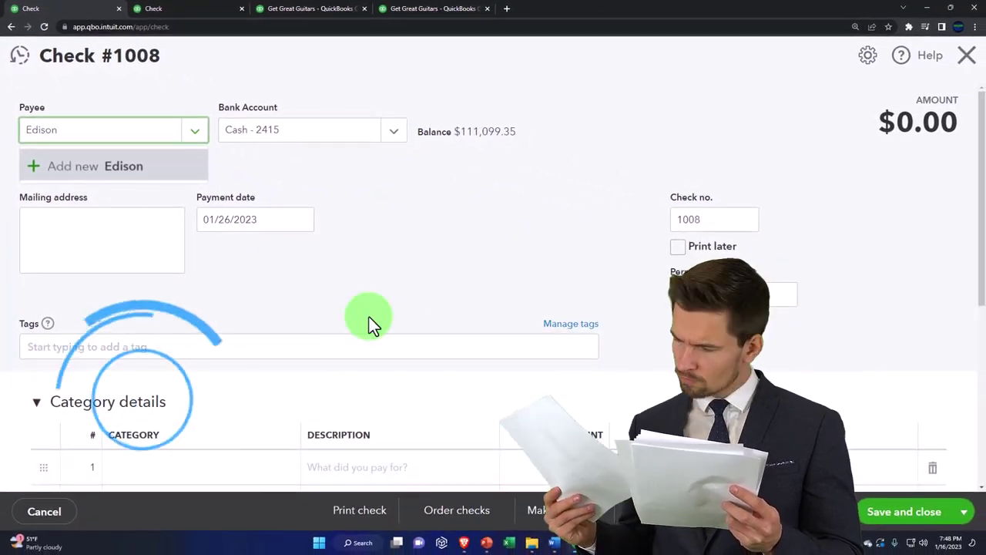
pyautogui.press('Tab')
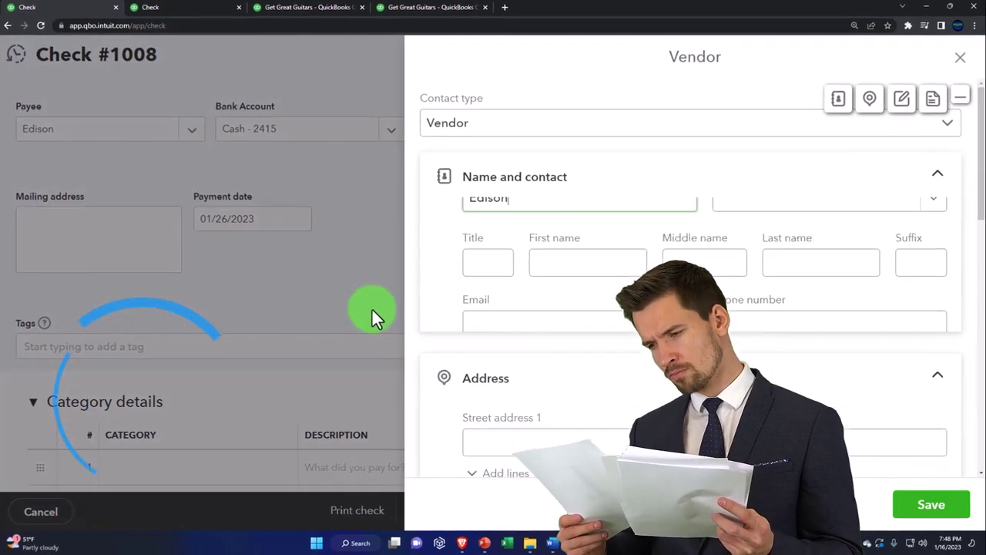
pyautogui.press('Tab')
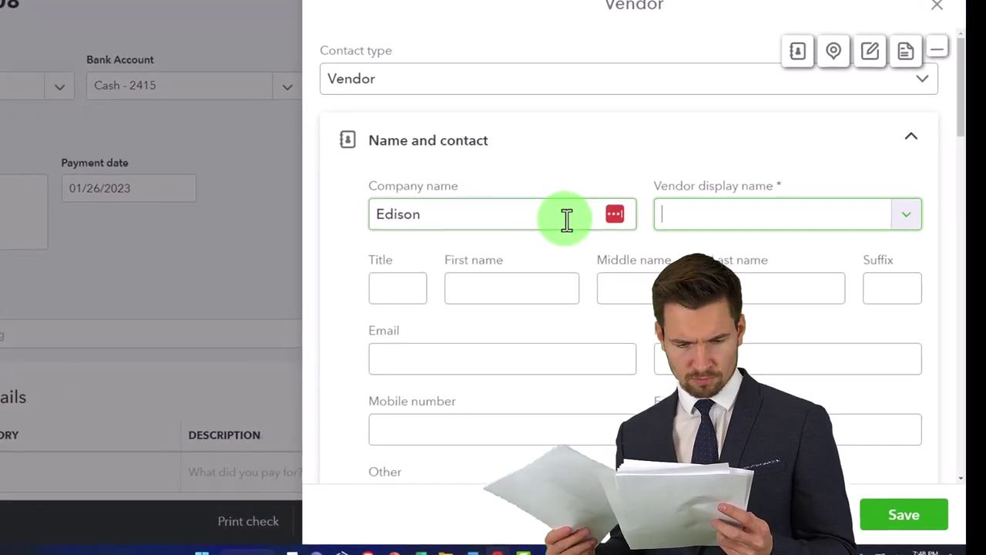
pyautogui.hotkey('shift', 'Tab')
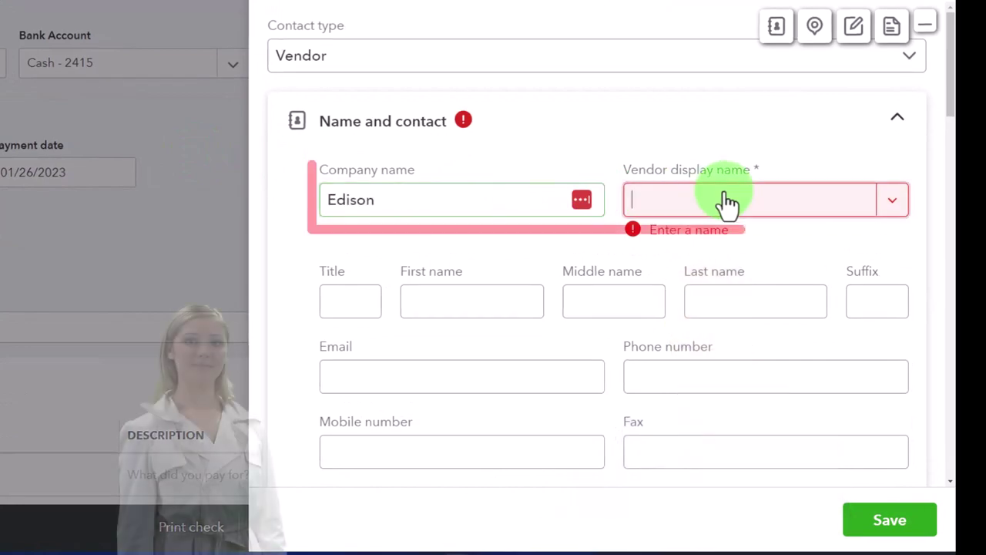
pyautogui.click(897, 528)
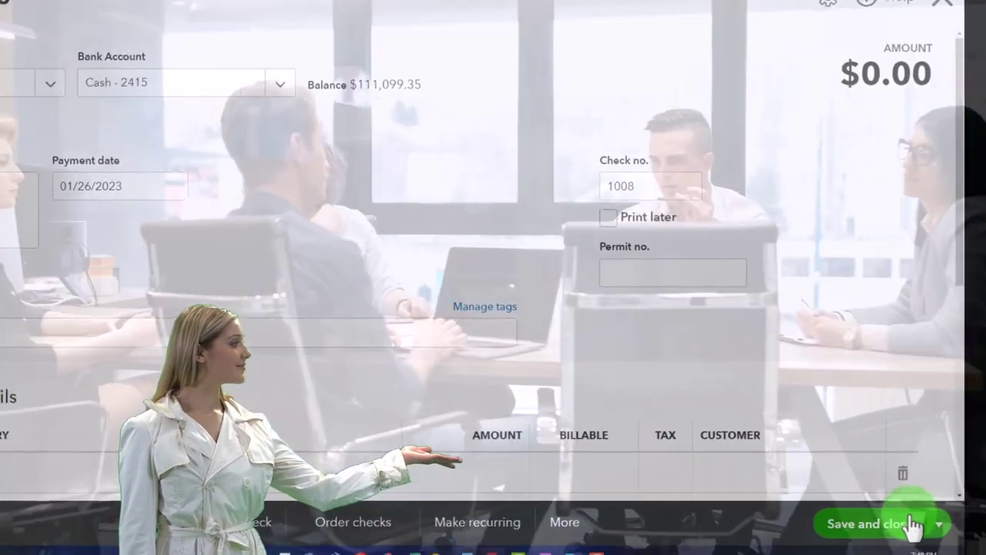
# - Keep the payment date 01/26/2023 and check number 1008, leave permit number and tags empty, and go to the first line's category
pyautogui.press('Tab')
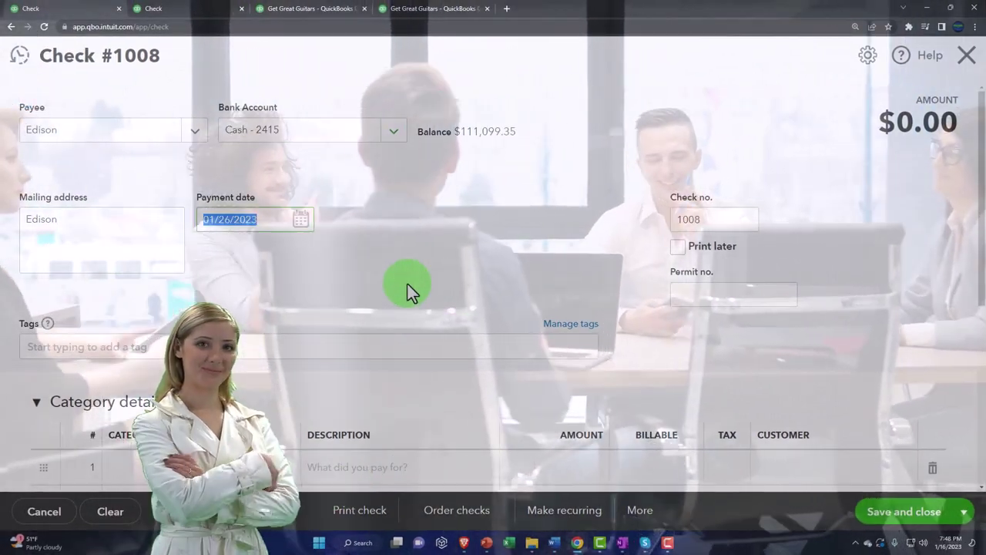
pyautogui.press('Tab')
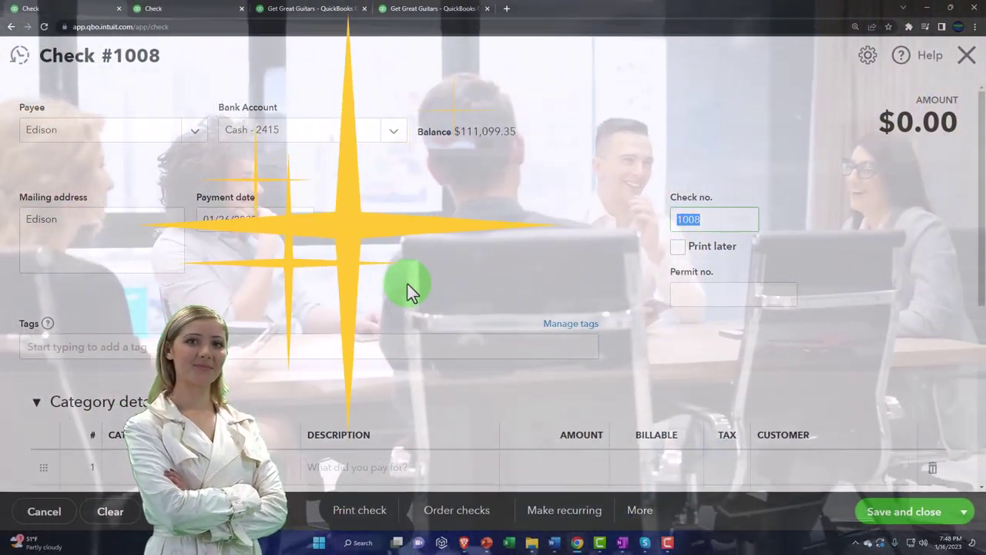
pyautogui.press('Tab')
pyautogui.press('Tab')
pyautogui.press('Tab')
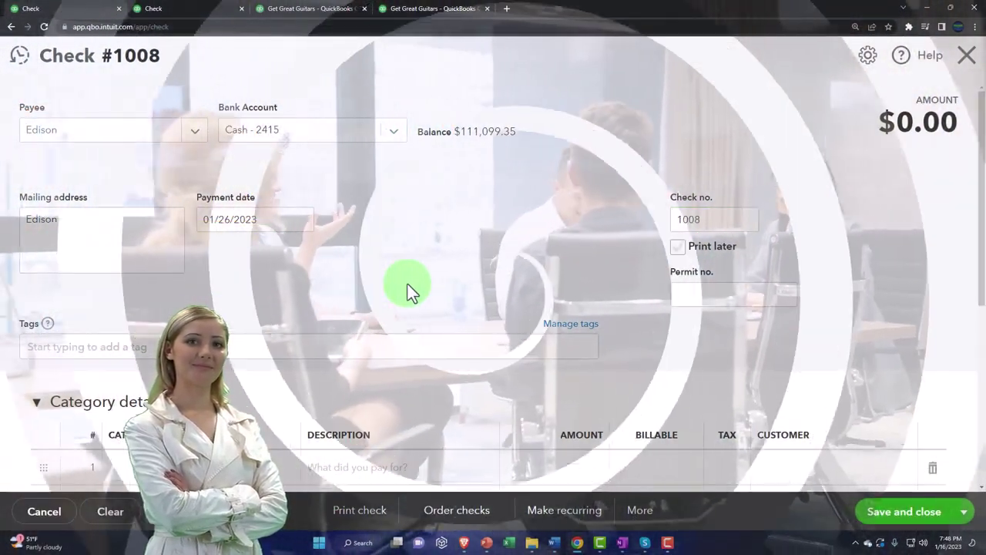
pyautogui.press('Tab')
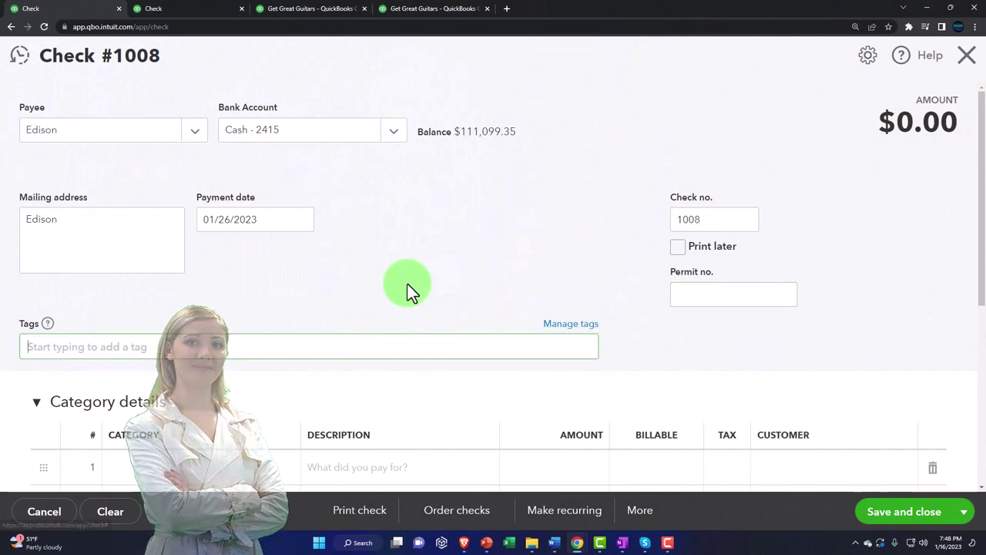
pyautogui.scroll(-2, 407, 283)
pyautogui.press('Tab')
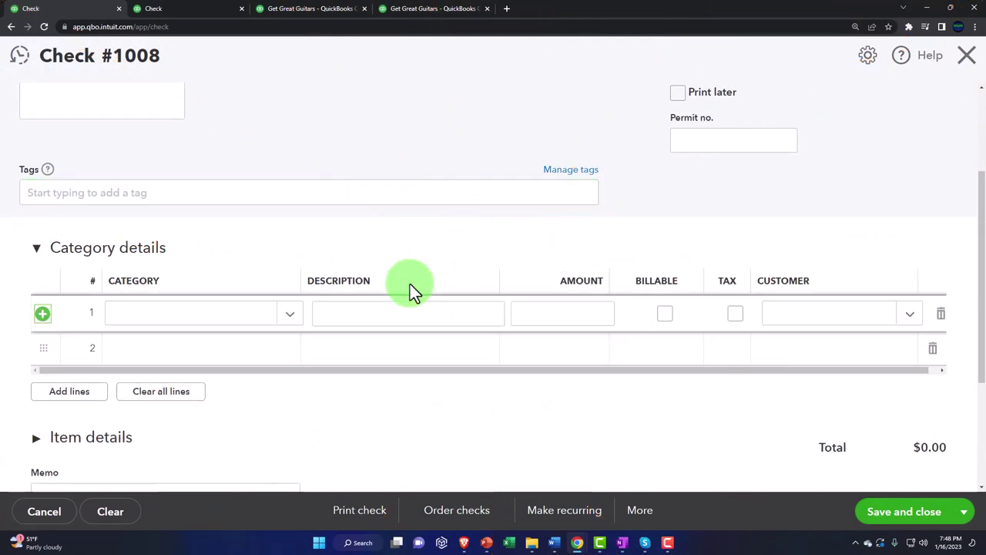
pyautogui.press('Tab')
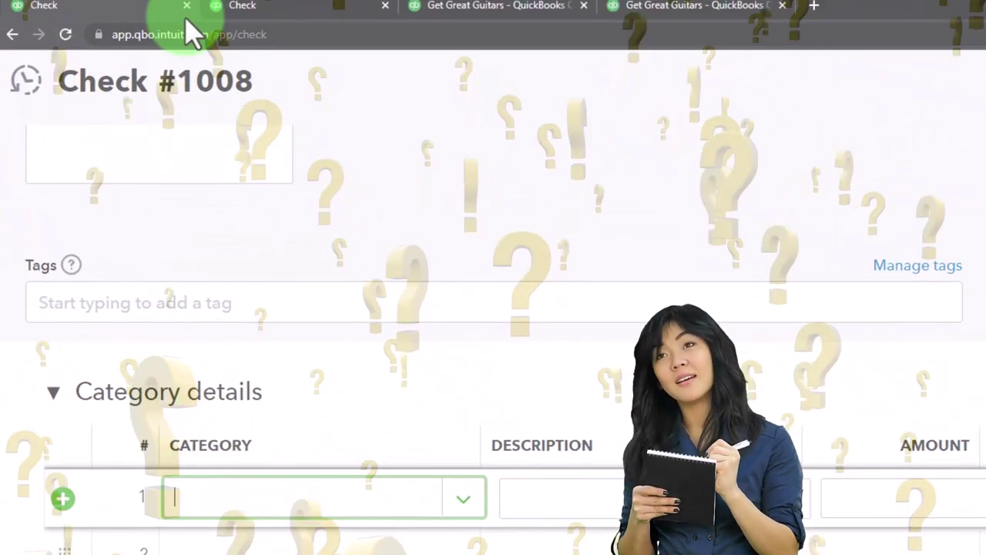
# - Duplicate the browser tab holding the Edison check and put the copy in front of the original
pyautogui.rightClick(158, 23)
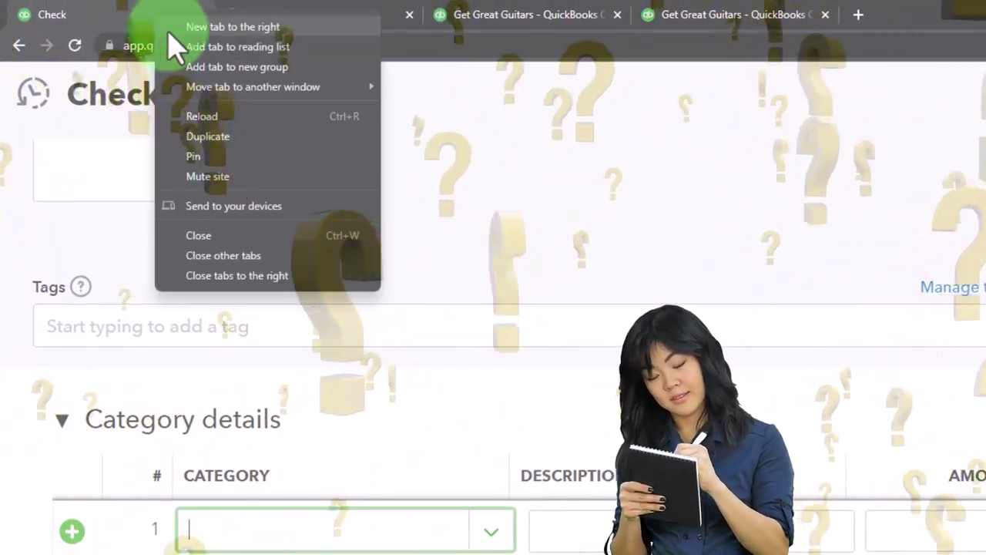
pyautogui.click(212, 152)
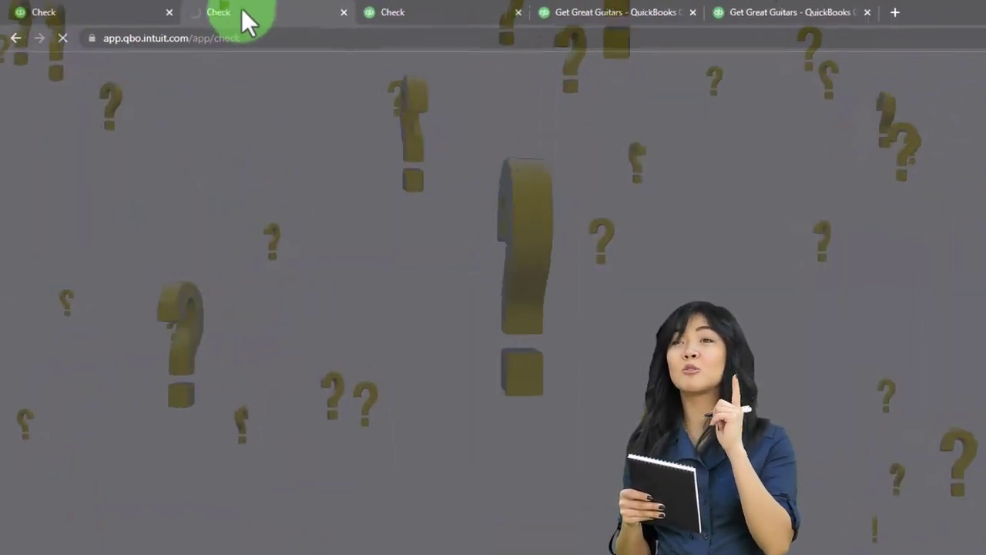
pyautogui.moveTo(285, 26); pyautogui.dragTo(120, 22)
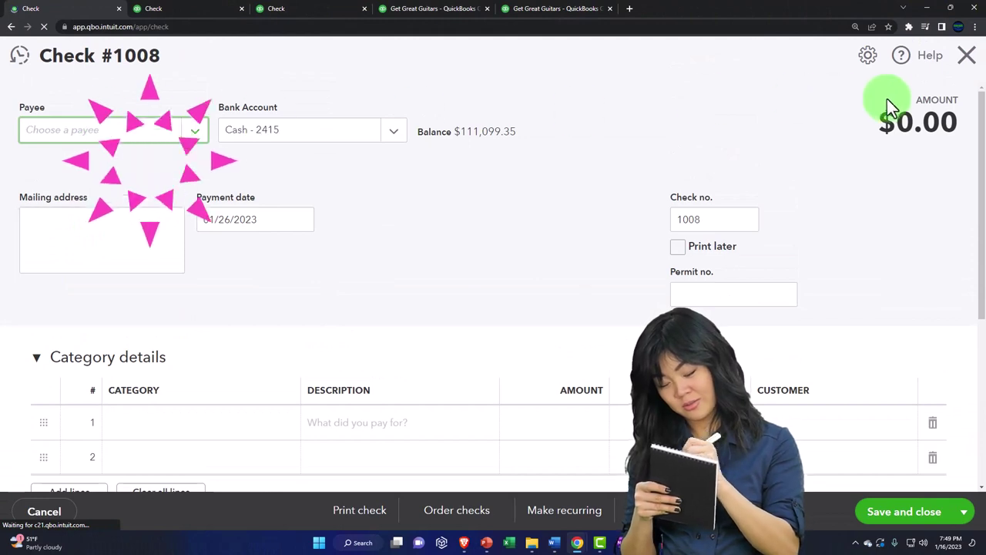
# - Close the blank check in the duplicate tab and open the Chart of Accounts with the navigation menu collapsed
pyautogui.click(966, 66)
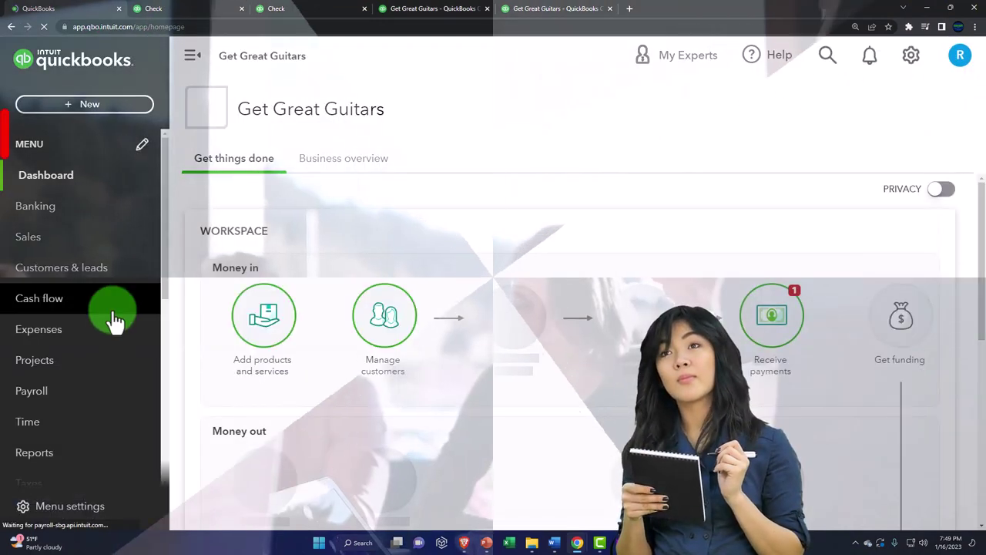
pyautogui.scroll(-3, 111, 319)
pyautogui.click(73, 393)
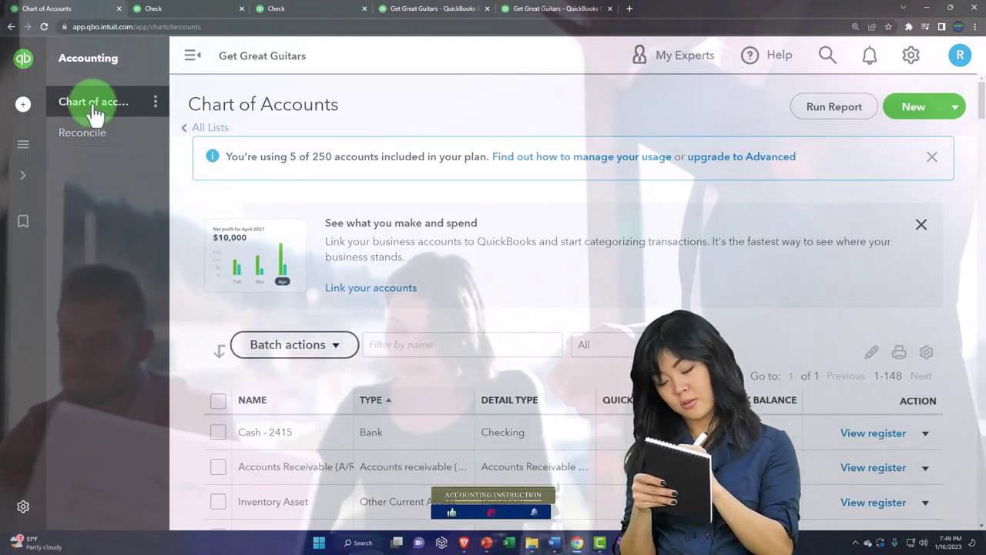
pyautogui.click(101, 104)
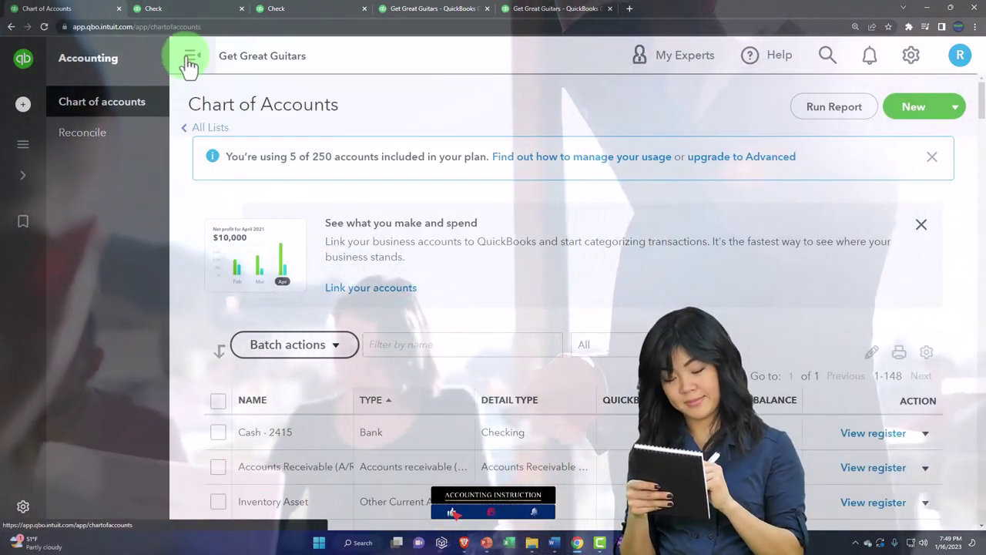
pyautogui.click(189, 60)
# - Switch to the Sample Company window, locate the Chart of Accounts under Bookkeeping, and return to Get Great Guitars
pyautogui.hotkey('alt', 'Tab')
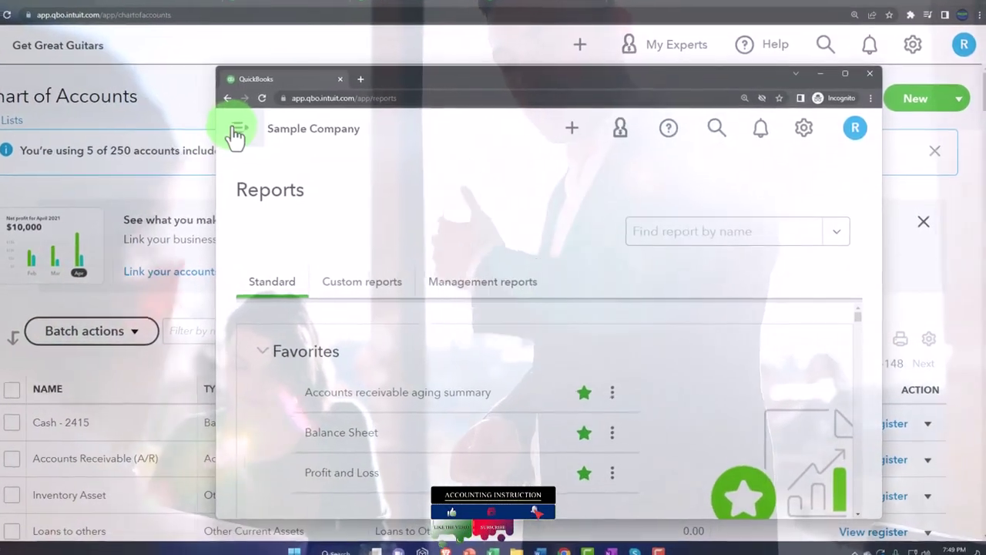
pyautogui.click(235, 131)
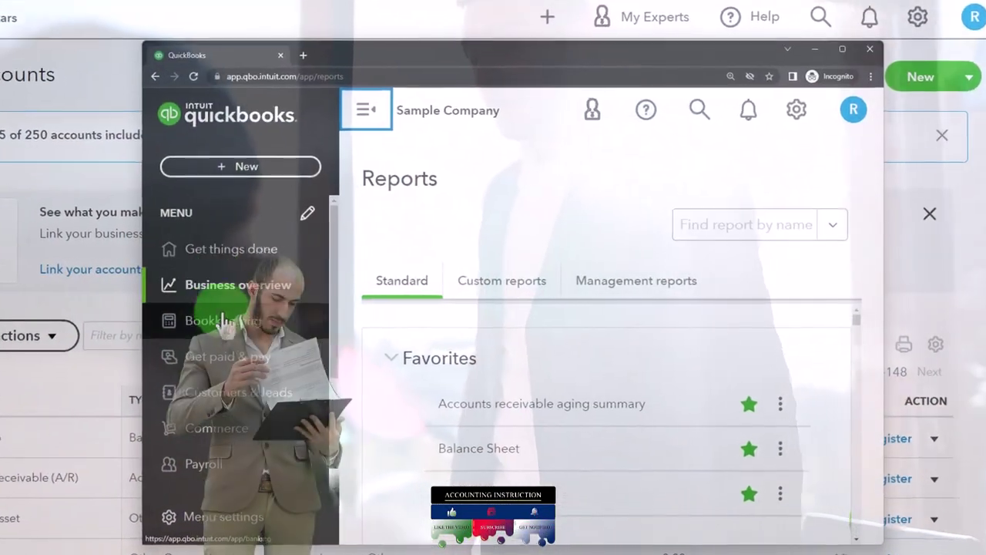
pyautogui.click(290, 322)
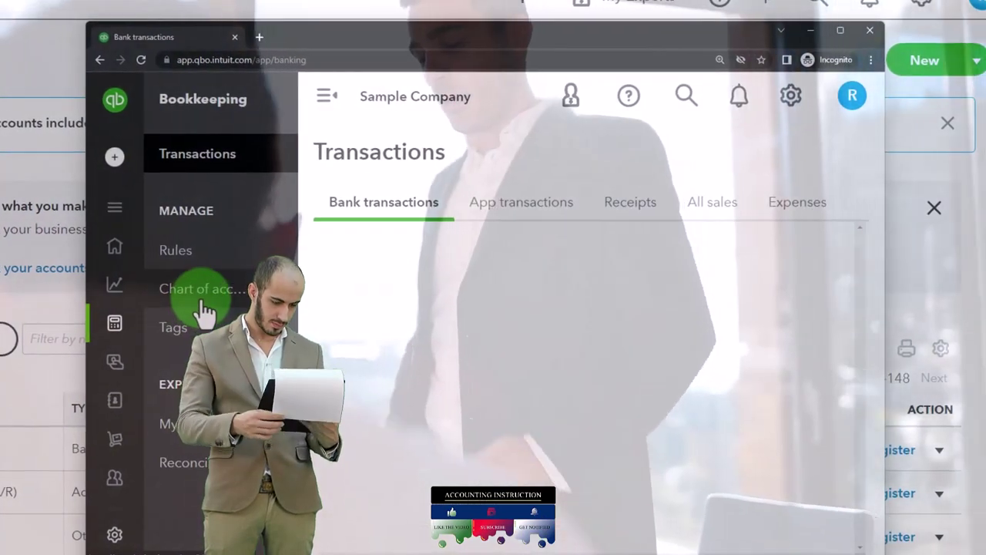
pyautogui.click(205, 312)
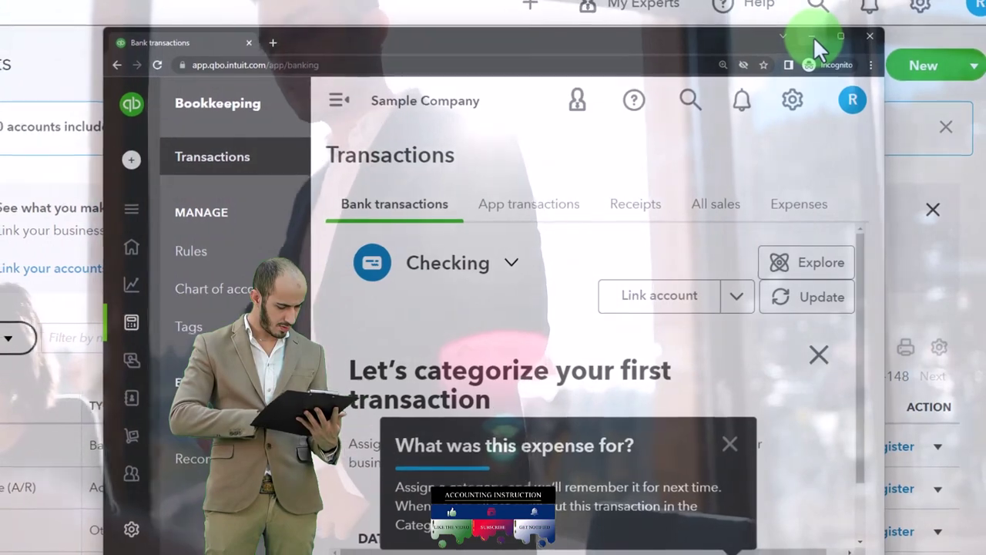
pyautogui.click(813, 36)
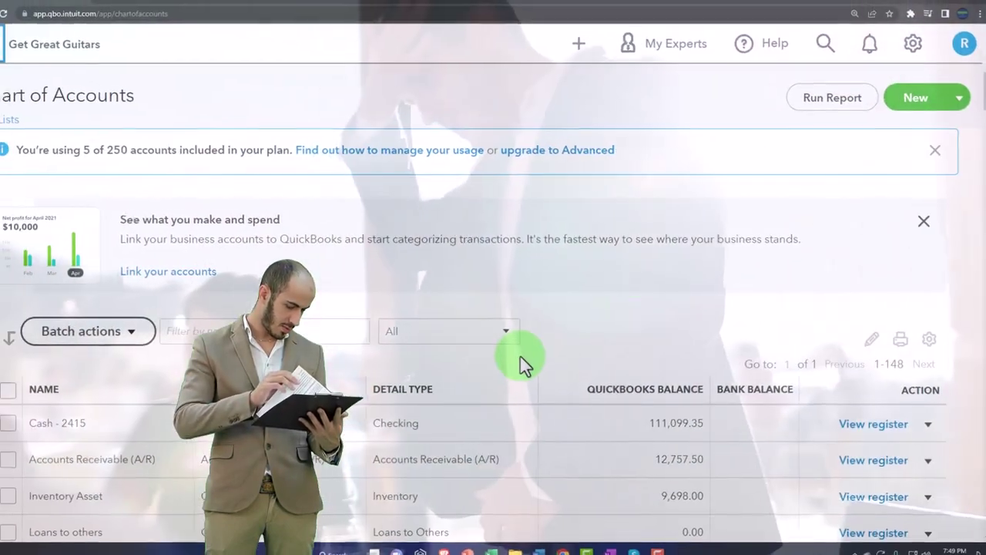
# - Examine the Chart of Accounts from the bank and other balance sheet accounts down to the insurance and interest expense accounts
pyautogui.scroll(-10, 528, 355)
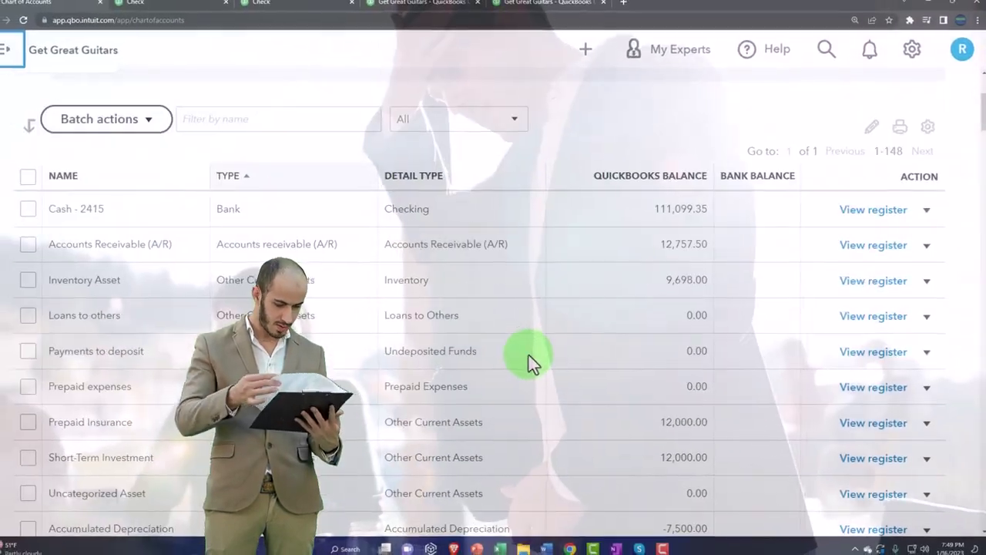
pyautogui.scroll(-15, 536, 353)
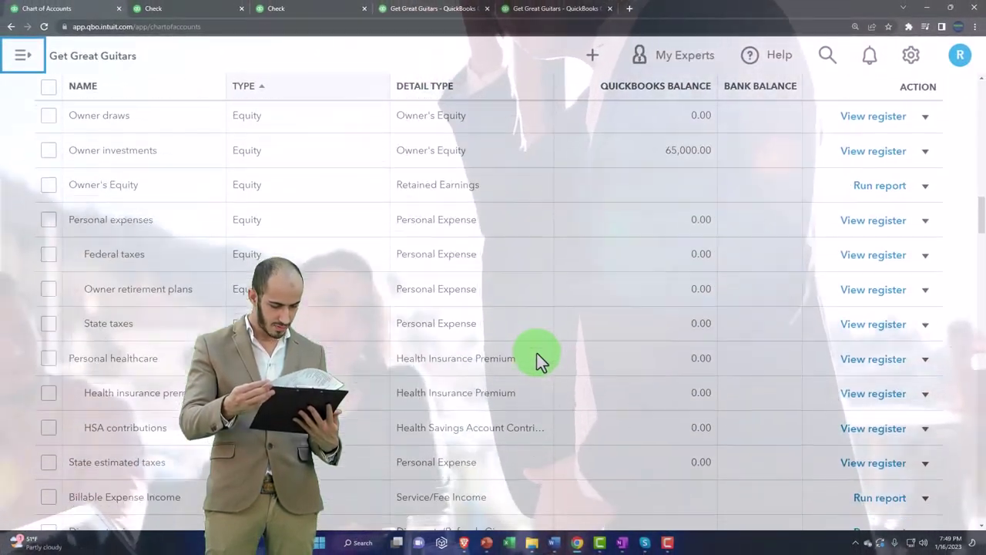
pyautogui.scroll(-3, 537, 356)
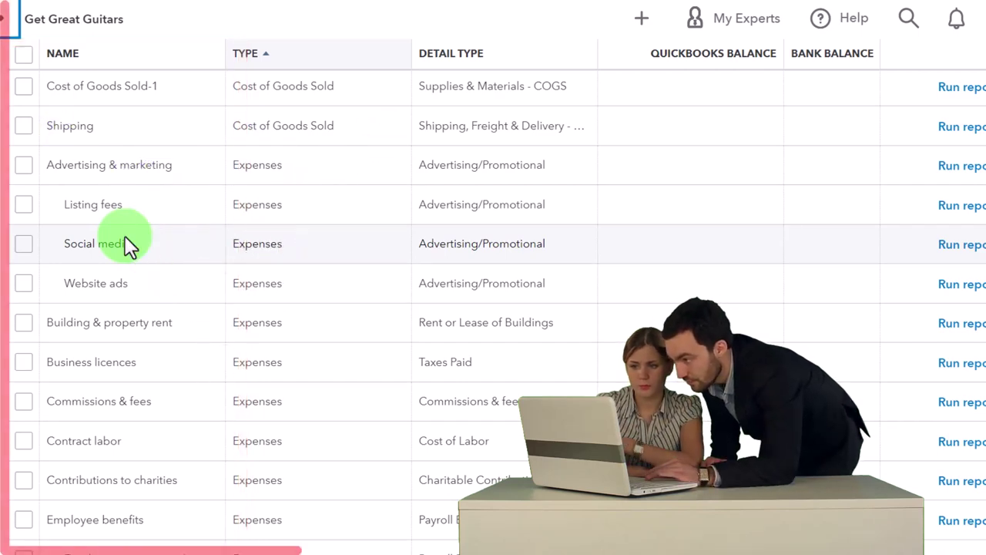
pyautogui.scroll(-3, 125, 235)
pyautogui.scroll(-1, 125, 235)
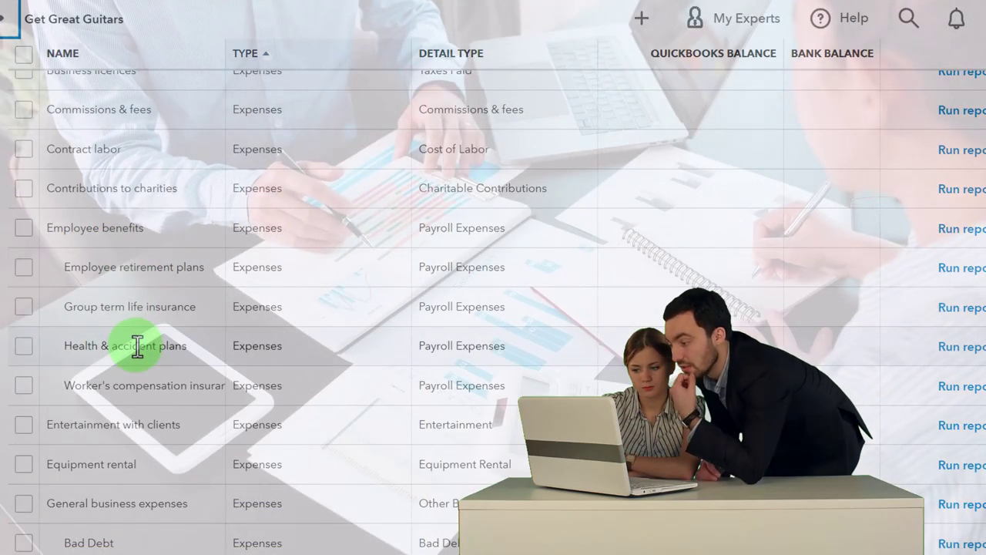
pyautogui.scroll(-5, 138, 346)
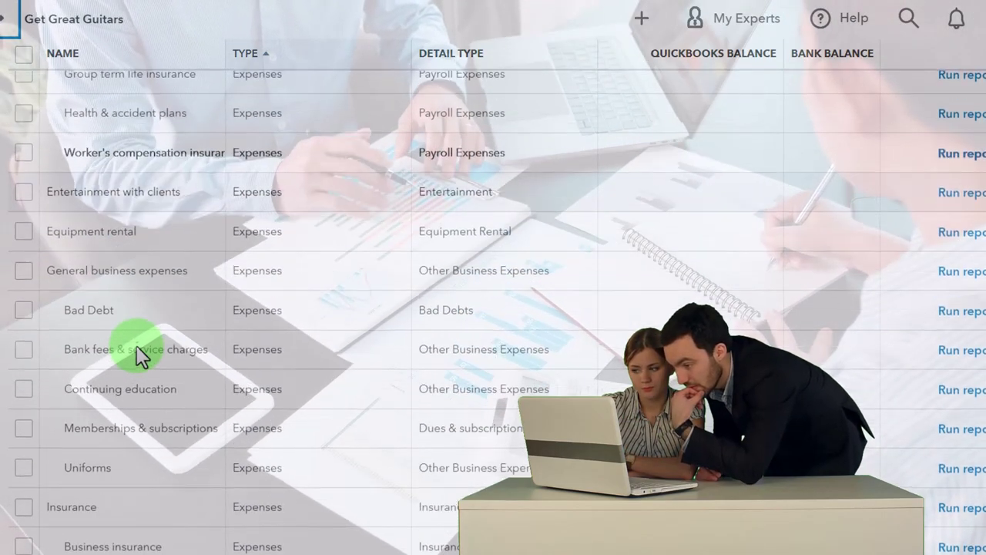
pyautogui.scroll(-5, 138, 356)
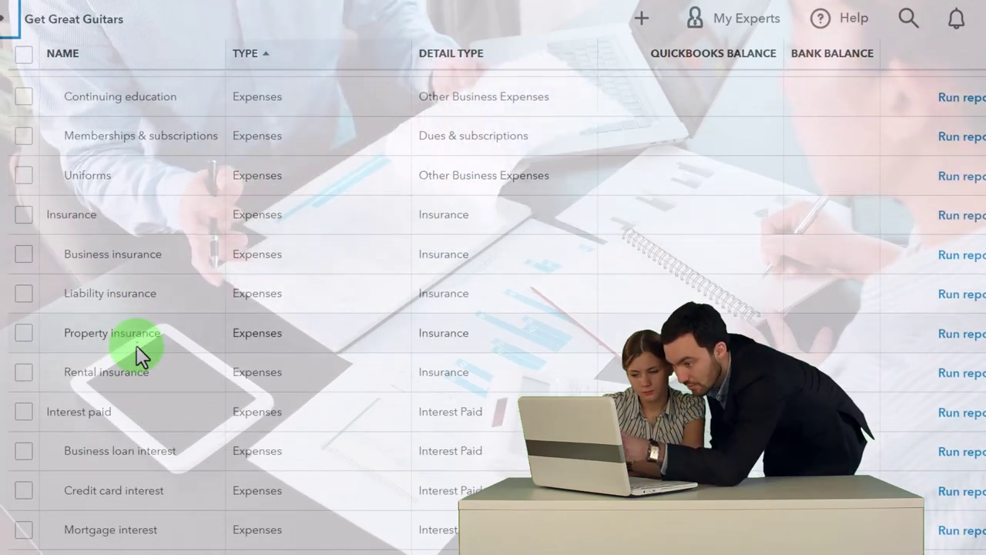
pyautogui.scroll(-1, 139, 354)
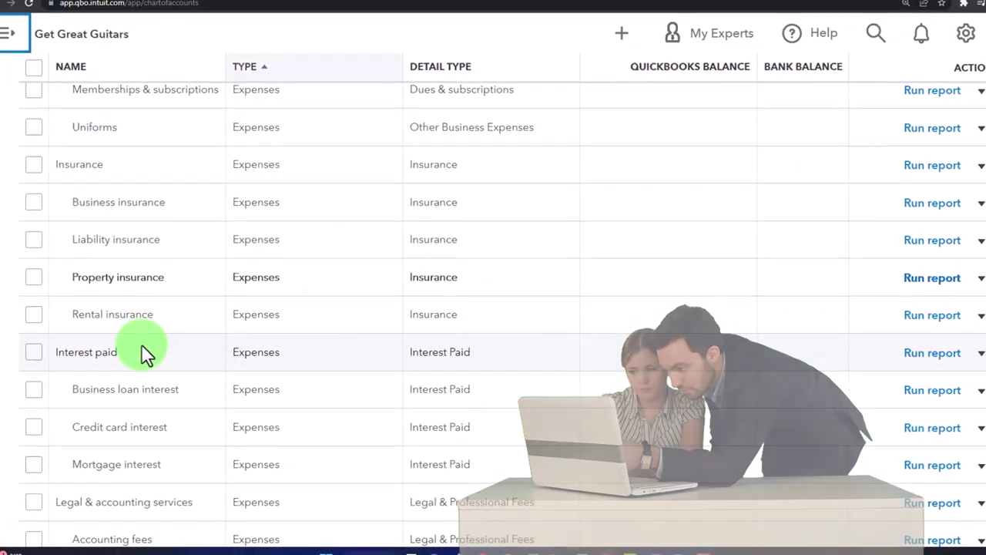
pyautogui.scroll(-1, 146, 351)
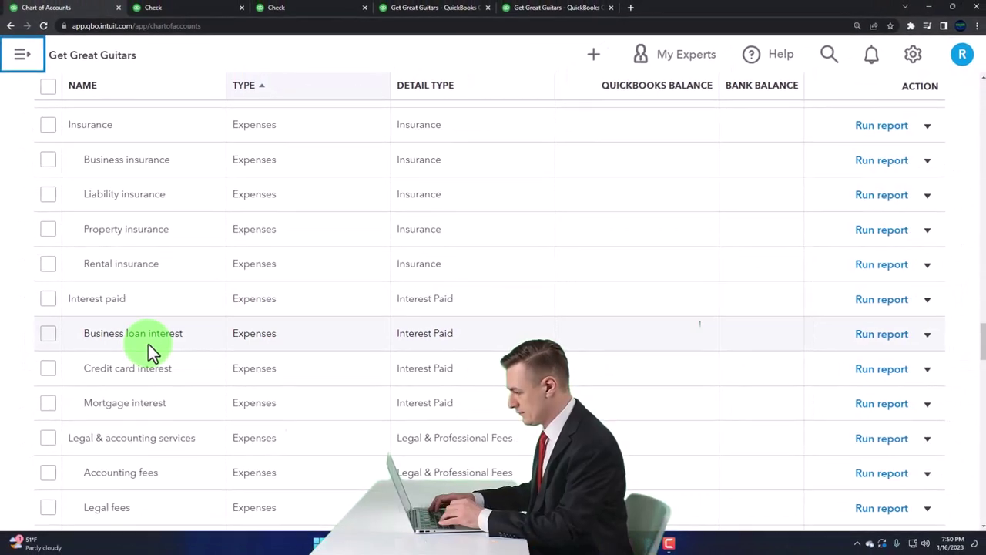
# - Examine the remaining expense accounts in the Chart of Accounts, from legal and office expenses down to the utilities sub-accounts
pyautogui.scroll(-2, 148, 345)
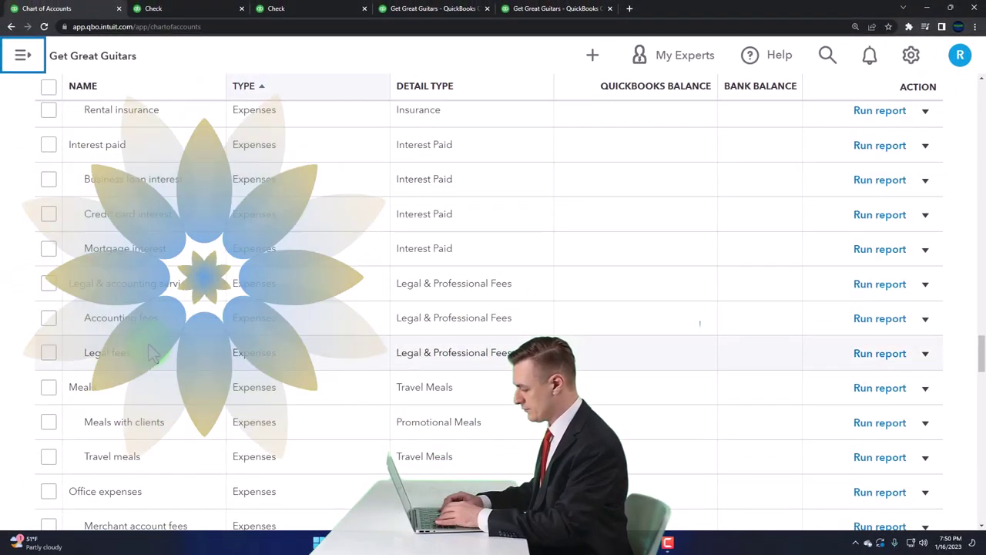
pyautogui.scroll(-2, 152, 353)
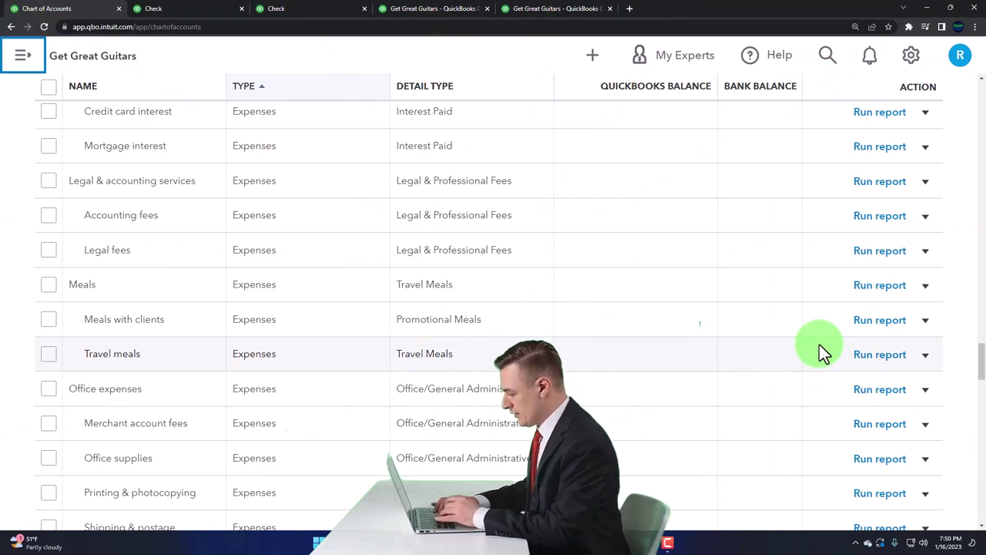
pyautogui.scroll(-2, 819, 344)
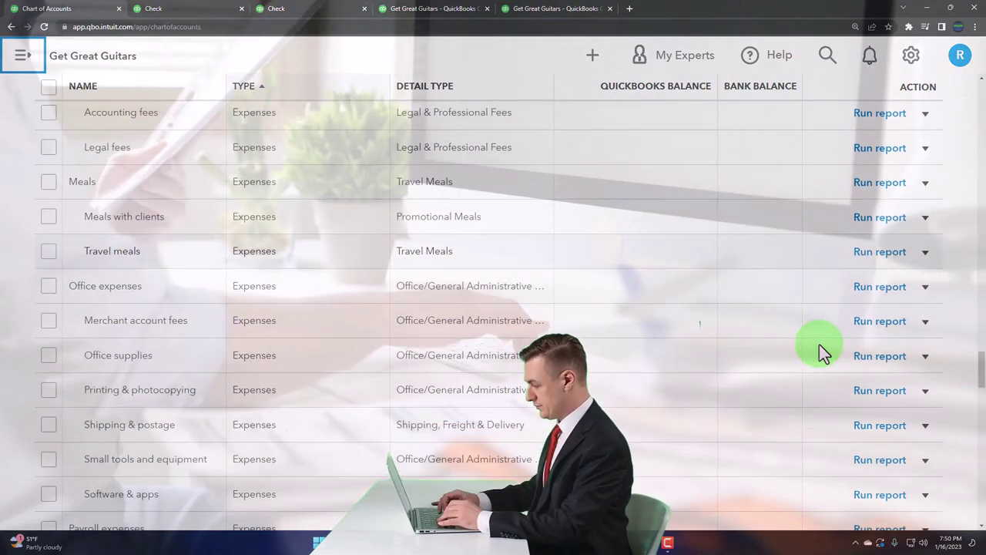
pyautogui.scroll(-1, 819, 343)
pyautogui.scroll(-1, 820, 344)
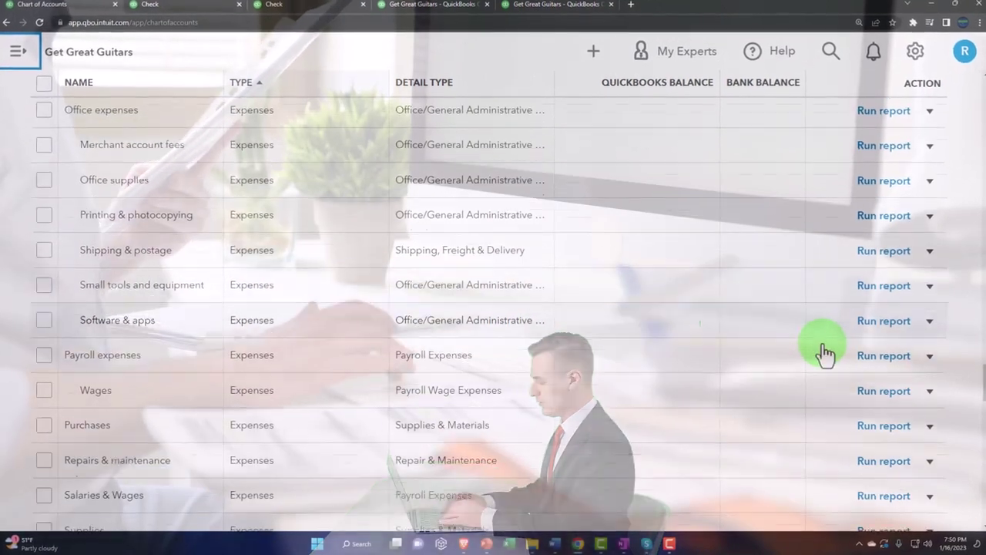
pyautogui.scroll(-1, 824, 353)
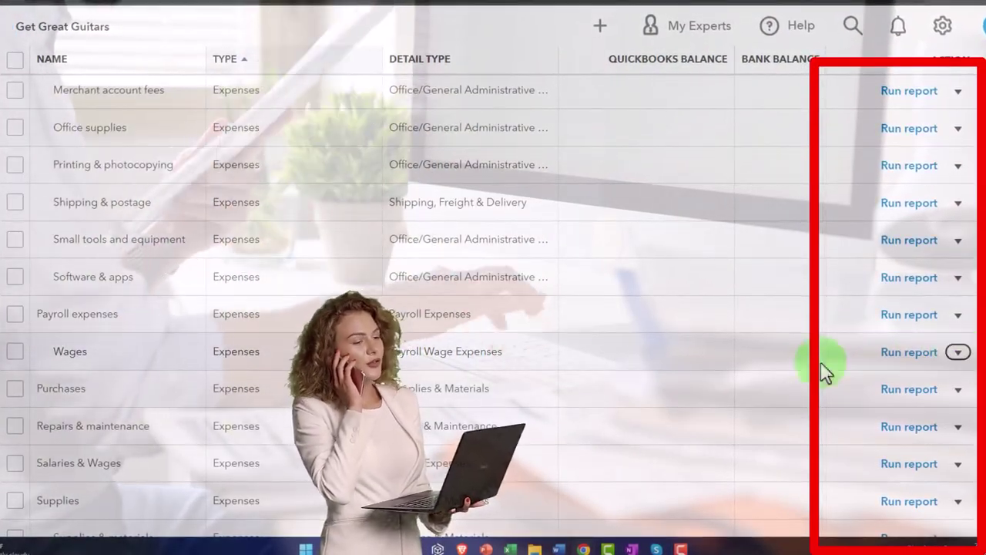
pyautogui.scroll(-9, 550, 370)
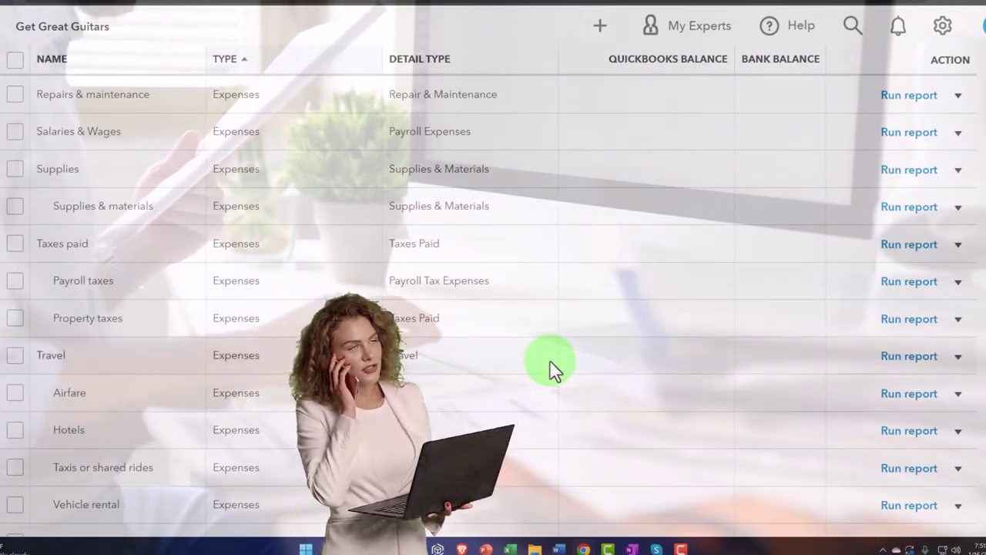
pyautogui.scroll(-5, 550, 370)
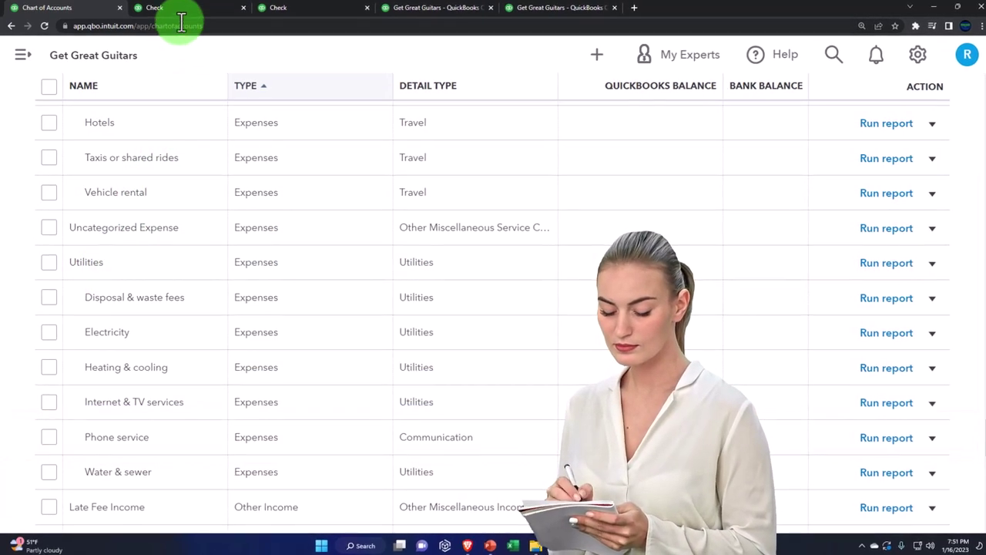
# - Return to check 1008 and set the first line's category to the Utilities expense account
pyautogui.click(177, 9)
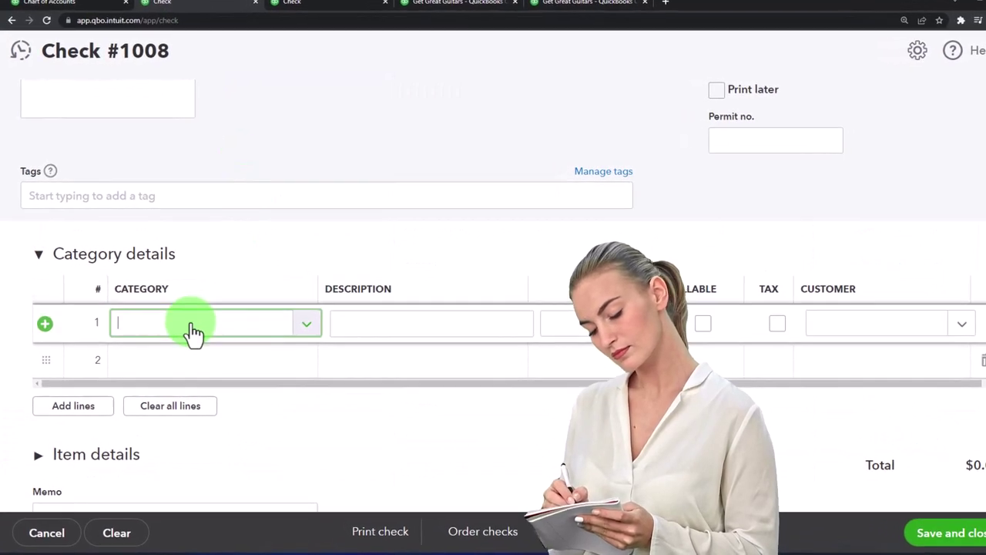
pyautogui.click(187, 316)
pyautogui.write('Ut')
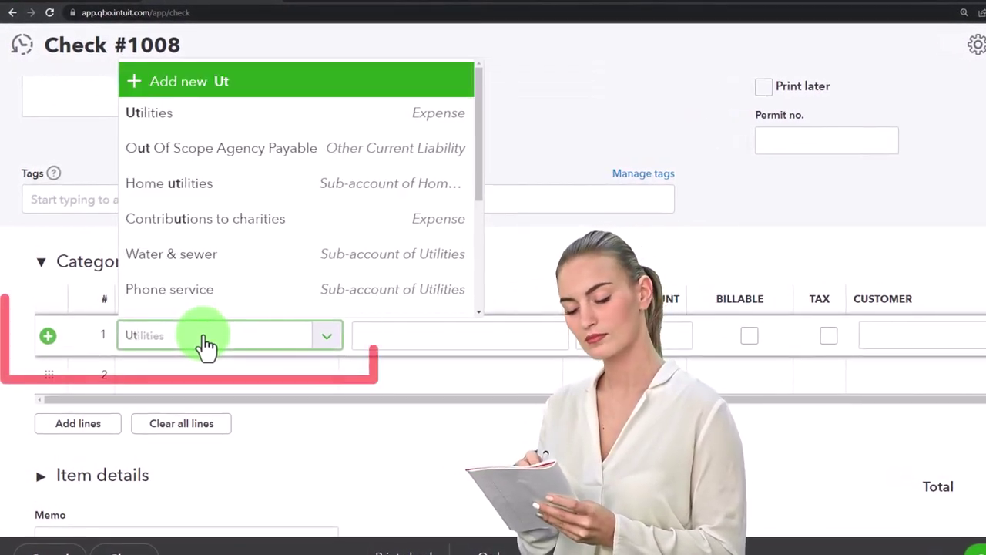
pyautogui.press('Down')
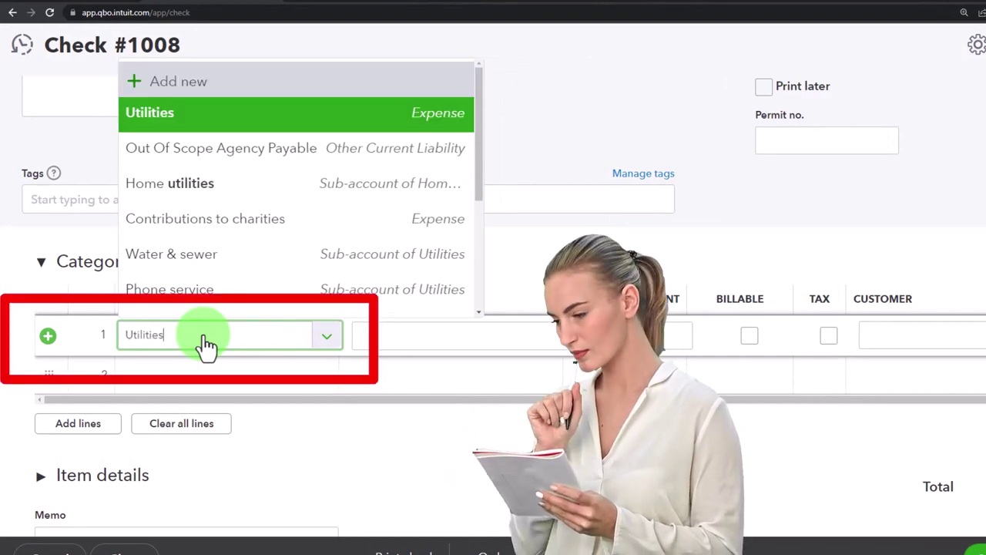
pyautogui.press('Tab')
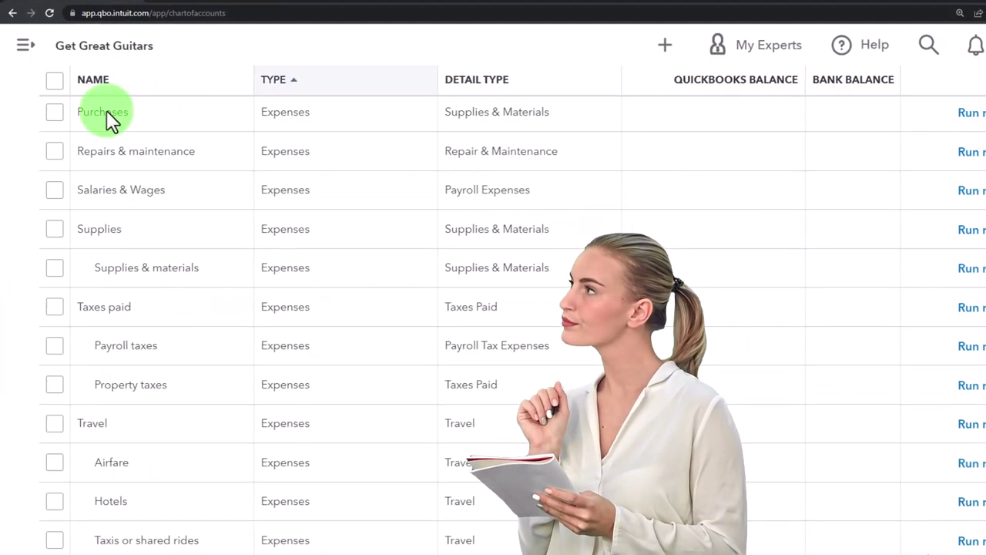
# - Look up the sub-accounts listed under Utilities in the Chart of Accounts, such as Electricity and Phone service
pyautogui.scroll(-2, 165, 401)
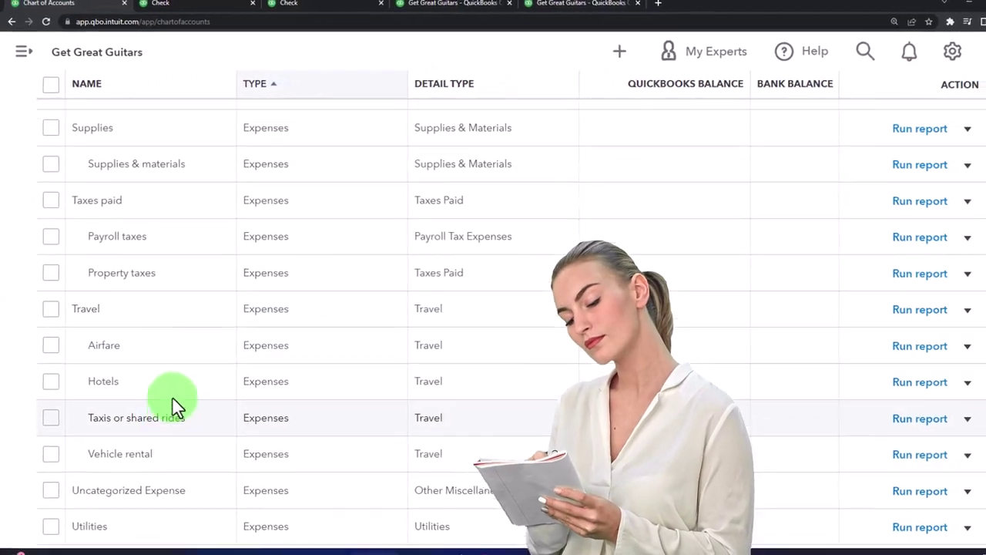
pyautogui.scroll(-3, 166, 394)
pyautogui.scroll(-3, 166, 387)
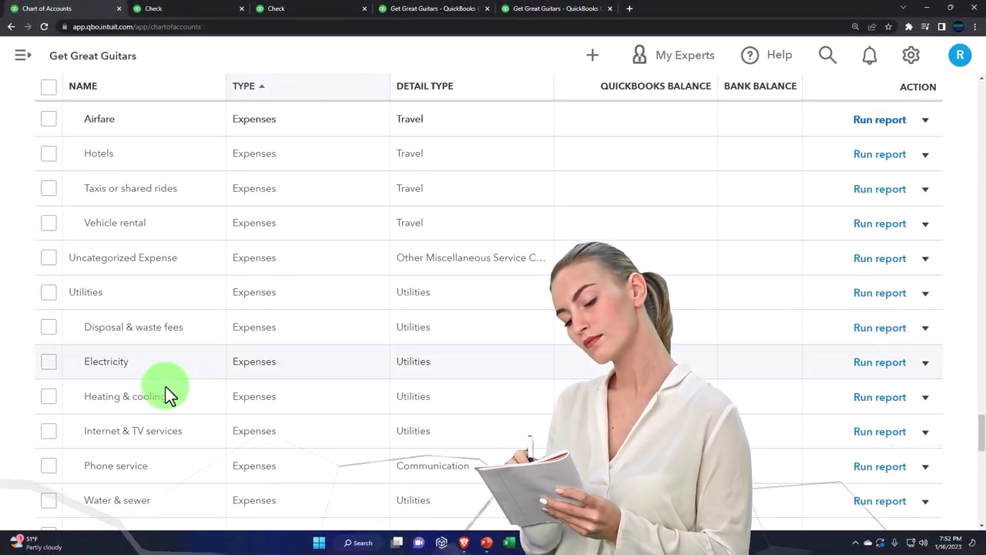
pyautogui.scroll(-2, 166, 395)
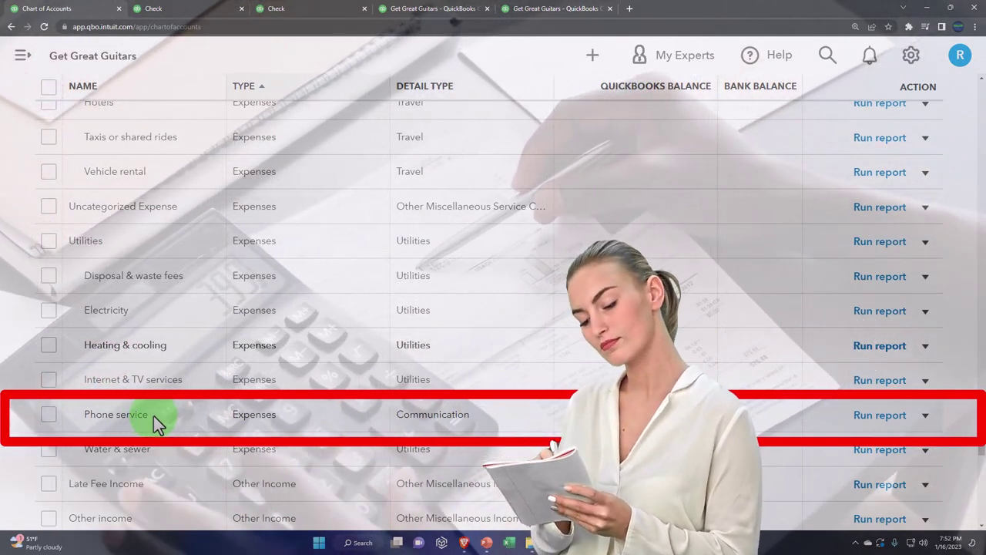
# - On check 1008, leave the Utilities line's description empty, enter an amount of 620.00, and save and close the check
pyautogui.click(173, 15)
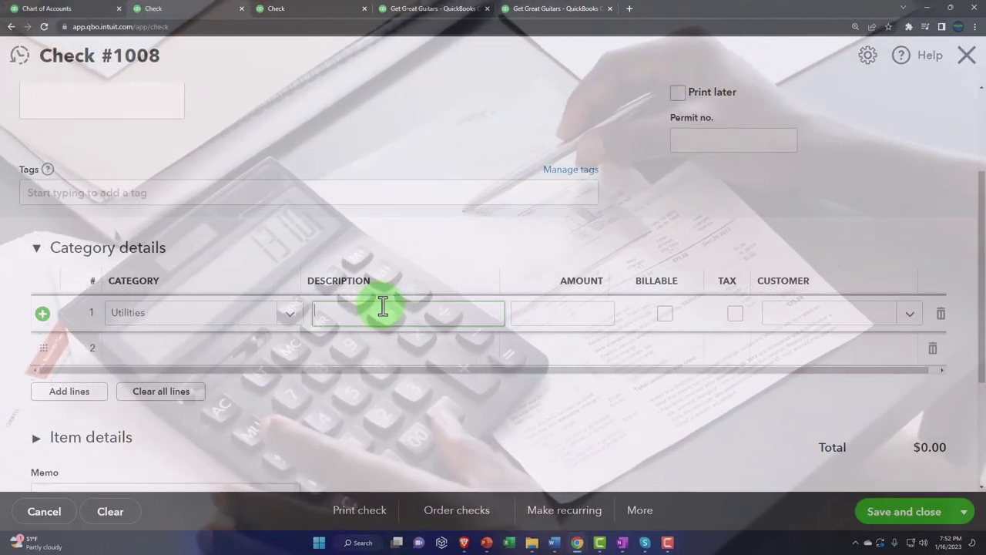
pyautogui.press('Tab')
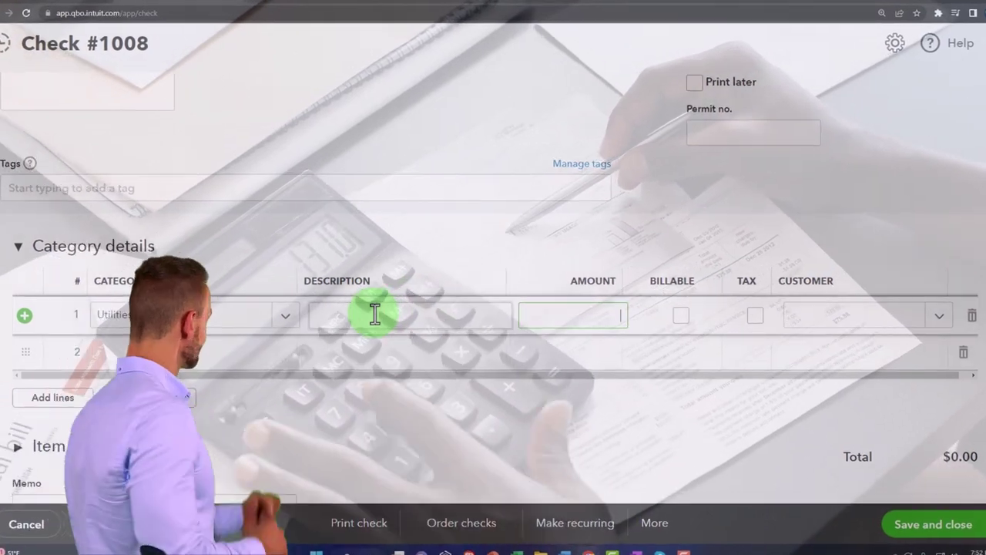
pyautogui.write('620.00')
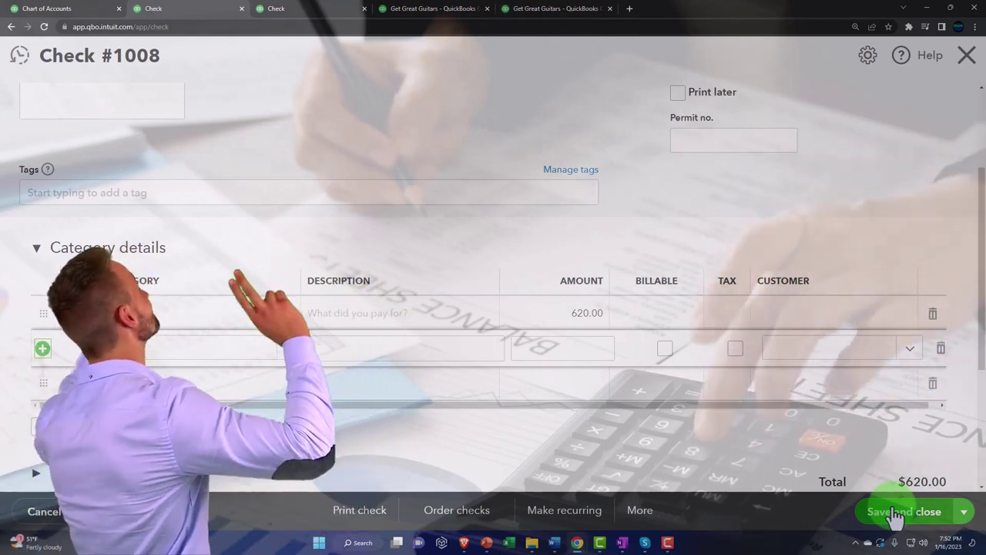
pyautogui.click(894, 511)
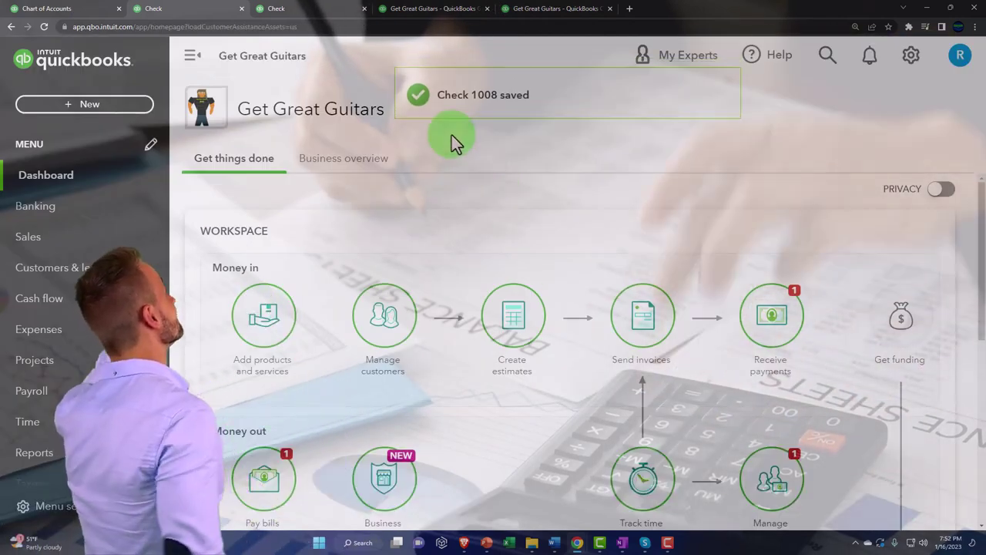
# - Switch to the Balance Sheet for 2023 and rerun the report
pyautogui.click(77, 9)
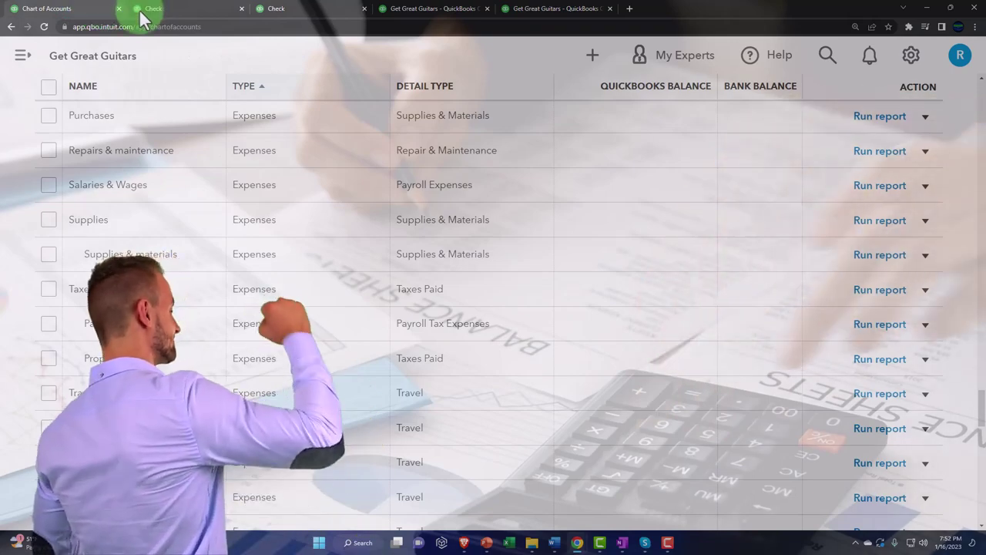
pyautogui.click(143, 11)
pyautogui.click(282, 11)
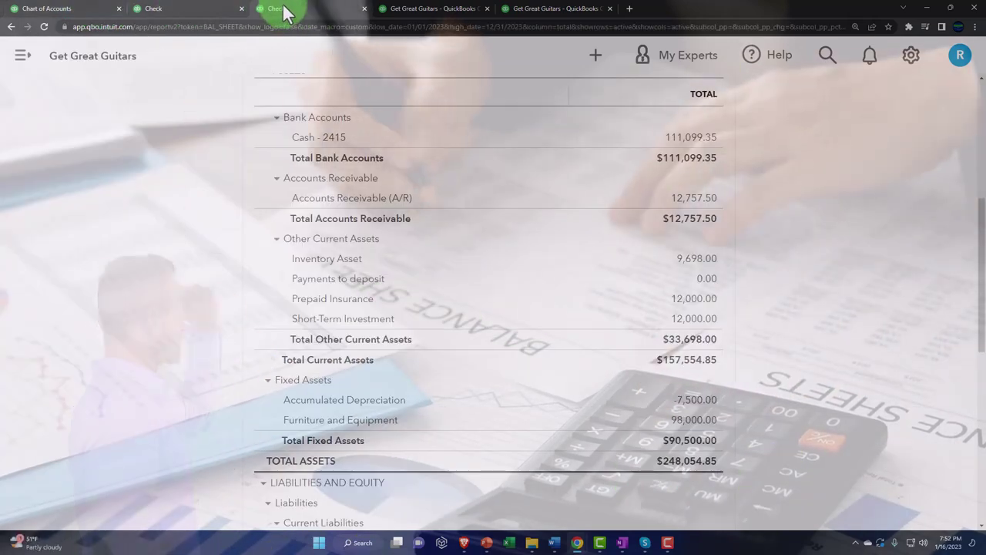
pyautogui.scroll(5, 408, 231)
pyautogui.click(689, 227)
# - Open the transaction detail behind the Cash - 2415 balance, review the Edison check, and return to the Balance Sheet
pyautogui.scroll(-3, 671, 262)
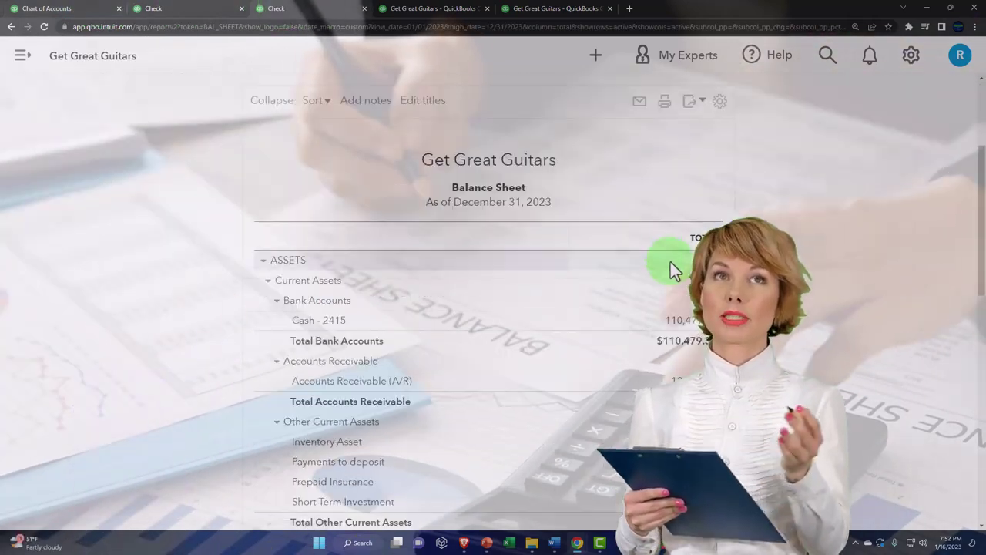
pyautogui.scroll(-1, 681, 286)
pyautogui.click(686, 284)
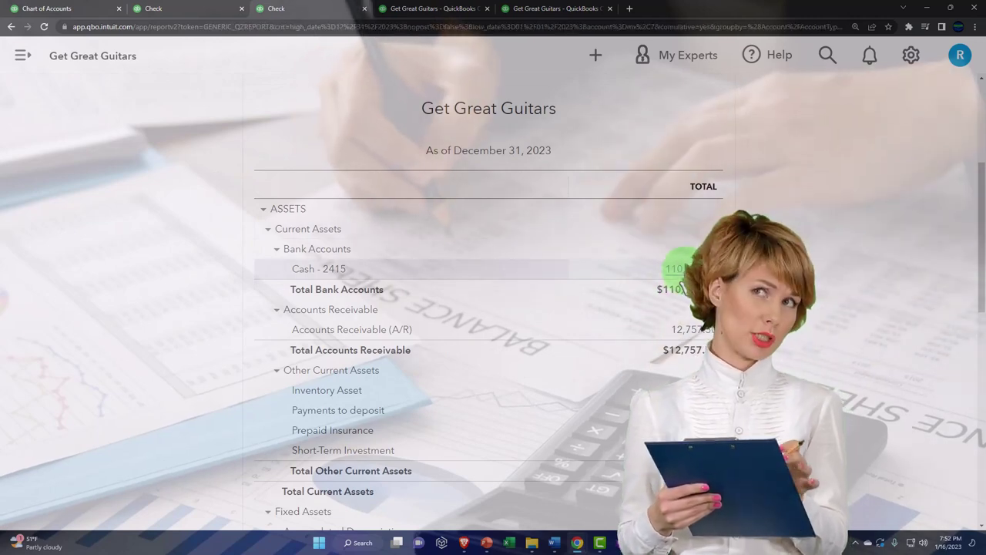
pyautogui.scroll(-3, 664, 316)
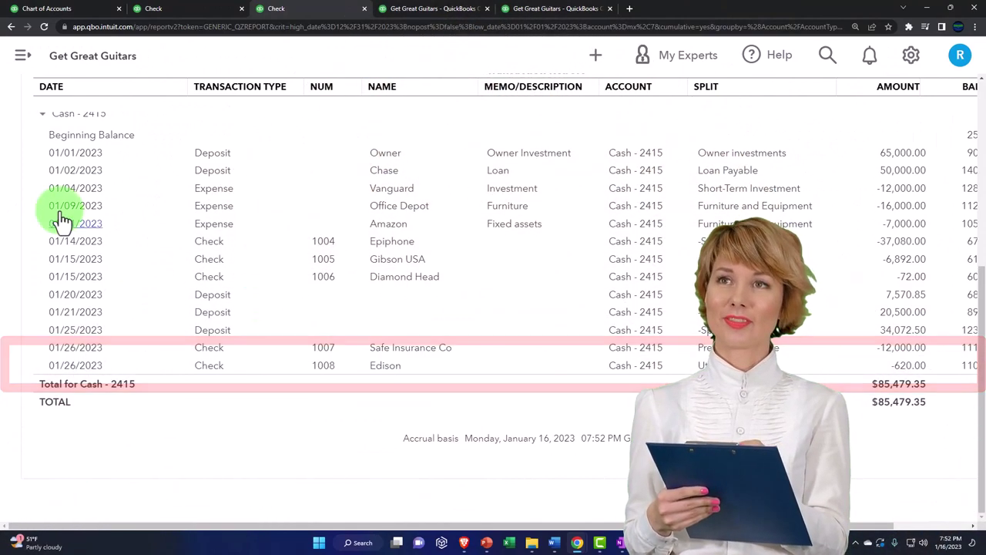
pyautogui.scroll(6, 49, 205)
pyautogui.click(104, 139)
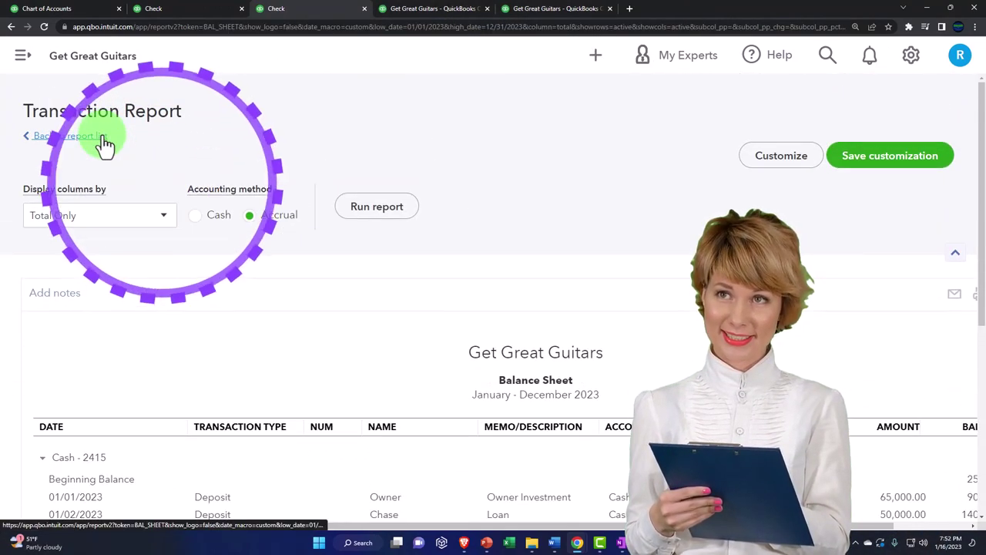
# - Rerun the January - December 2023 Profit and Loss and review Utilities in its Expenses section
pyautogui.click(397, 14)
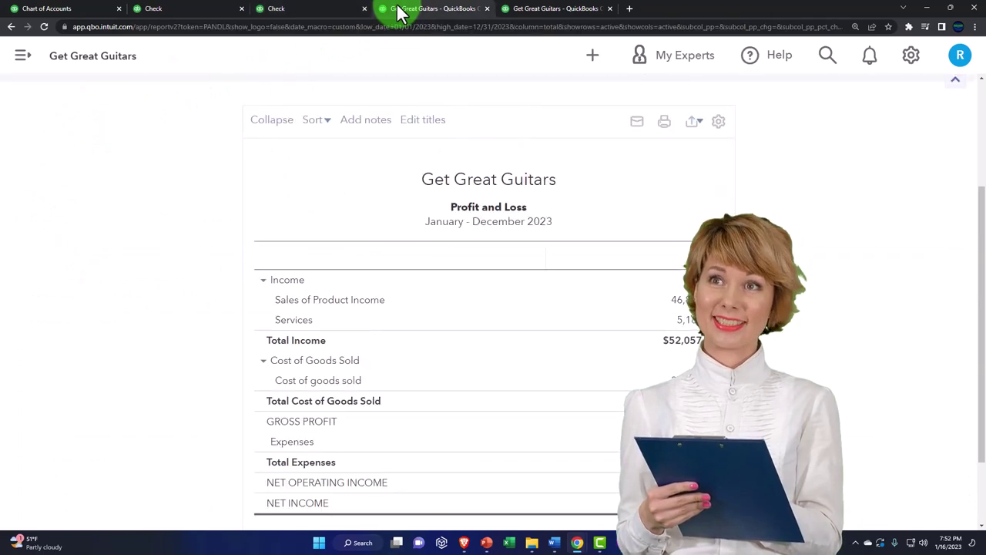
pyautogui.scroll(2, 454, 131)
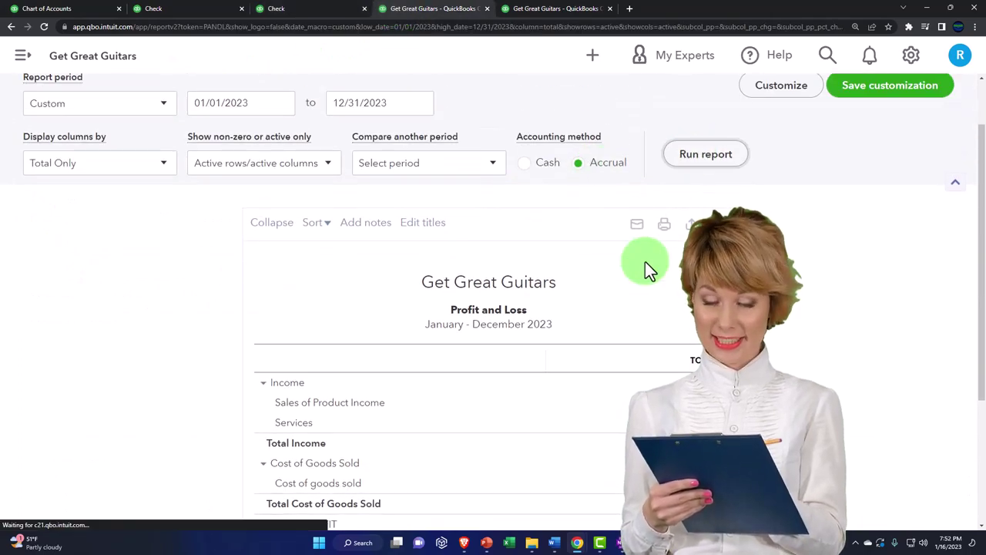
pyautogui.scroll(-2, 645, 261)
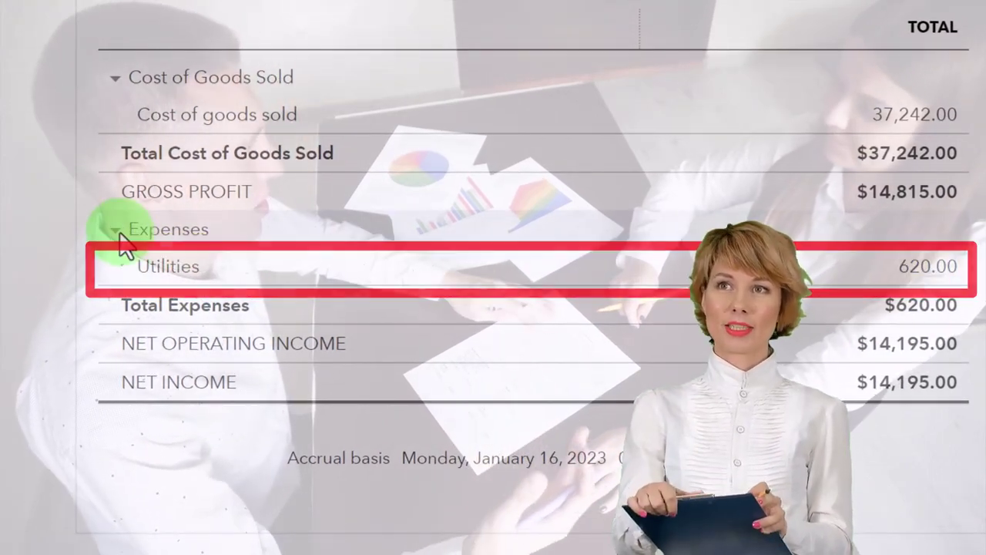
# - Rerun the Trial Balance for 01/01/2023 to 12/31/2023 and review its account balances, including Utilities
pyautogui.scroll(1, 115, 229)
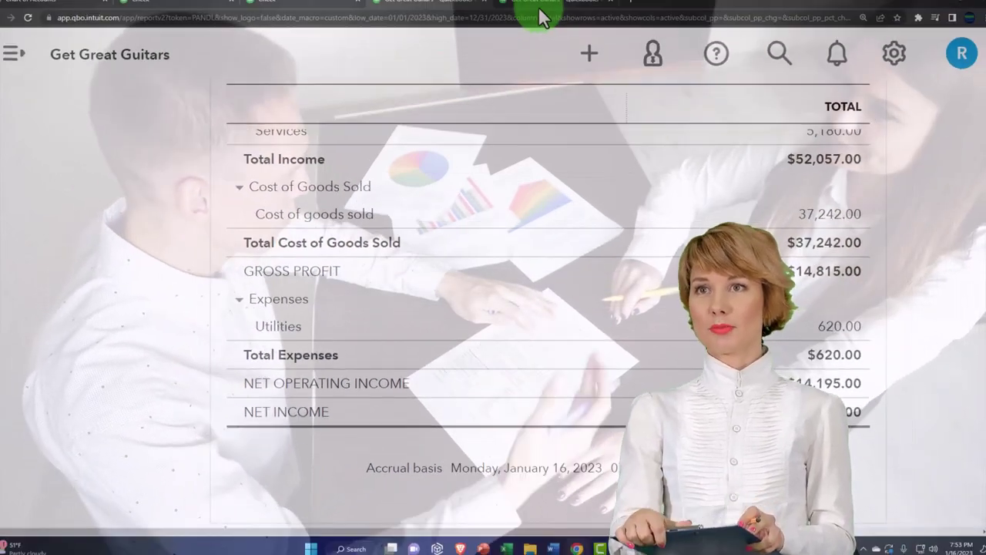
pyautogui.click(546, 6)
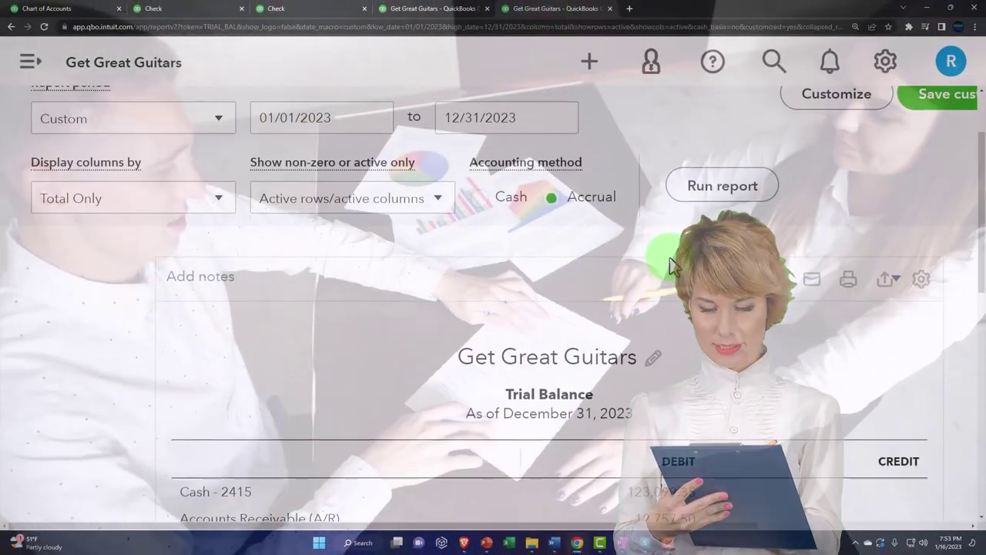
pyautogui.click(720, 200)
pyautogui.scroll(-3, 709, 262)
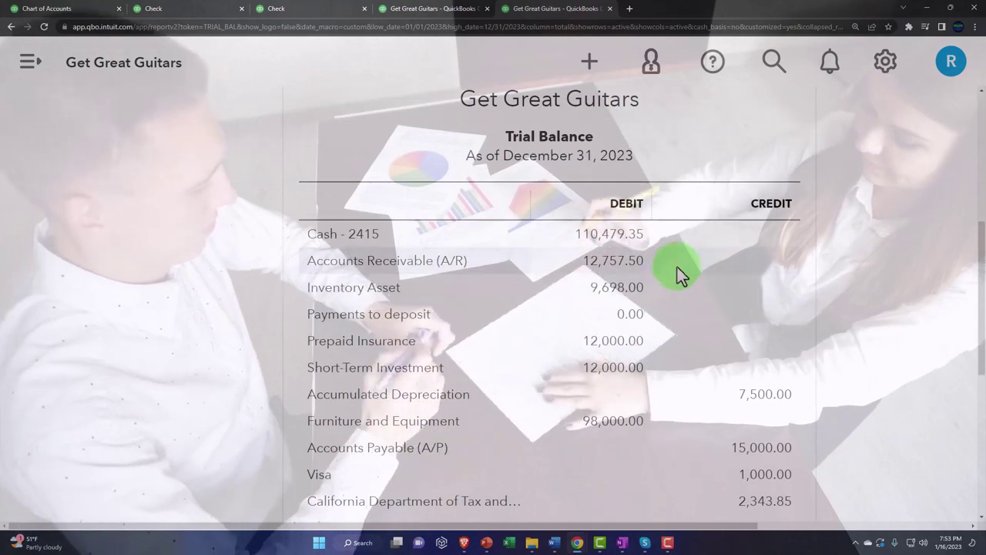
pyautogui.scroll(-2, 631, 248)
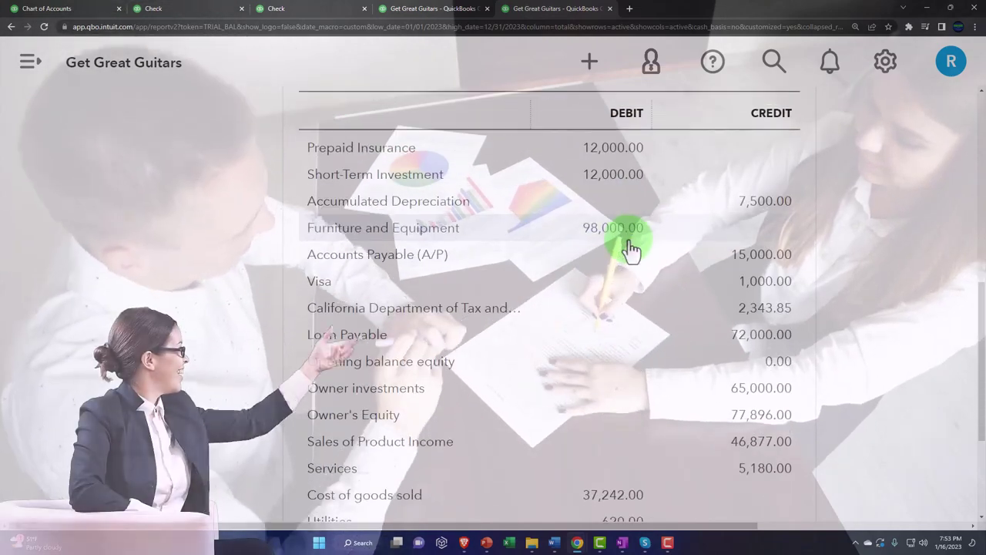
pyautogui.scroll(-2, 630, 249)
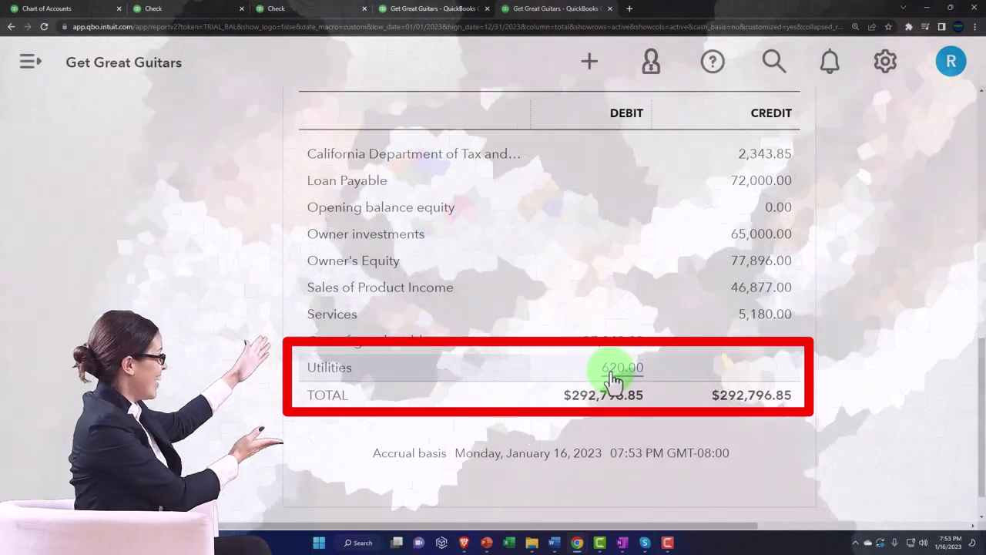
pyautogui.scroll(2, 613, 376)
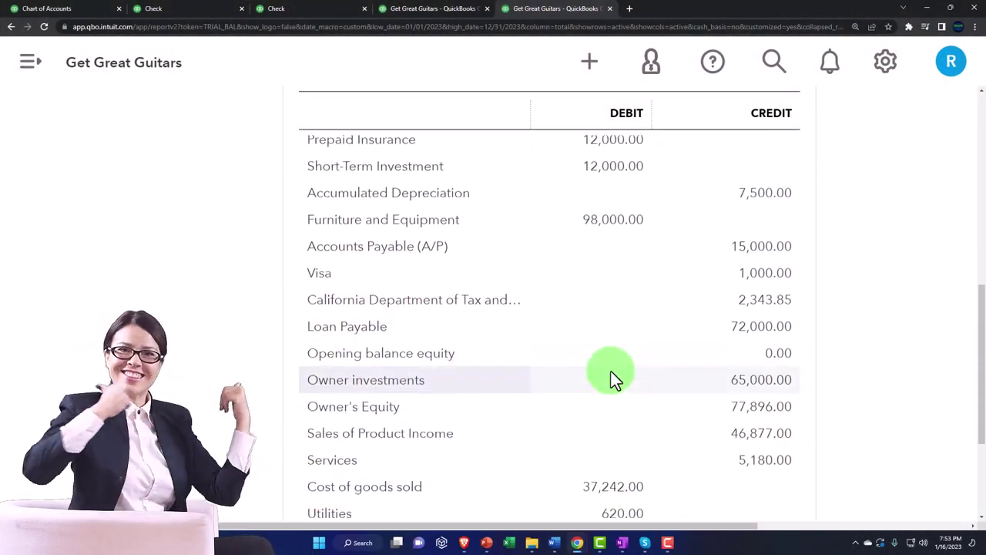
pyautogui.scroll(3, 611, 372)
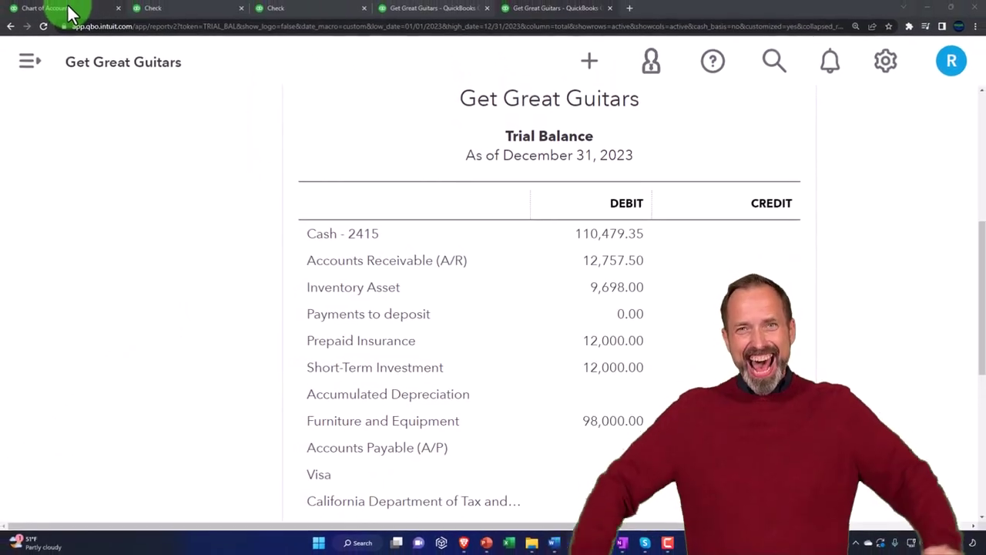
# - Return to the Get Great Guitars dashboard and start a new vendor check
pyautogui.click(142, 16)
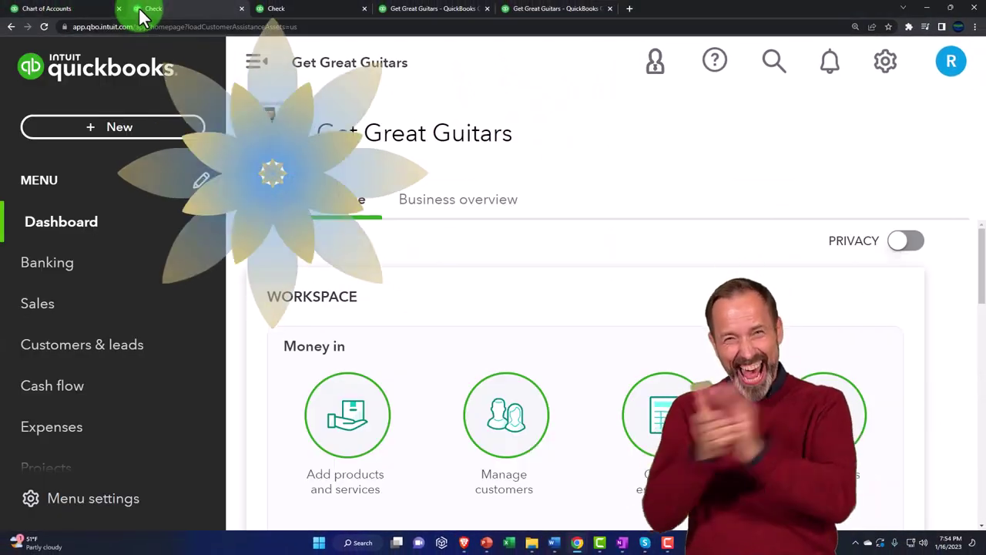
pyautogui.hotkey('ctrl', '-')
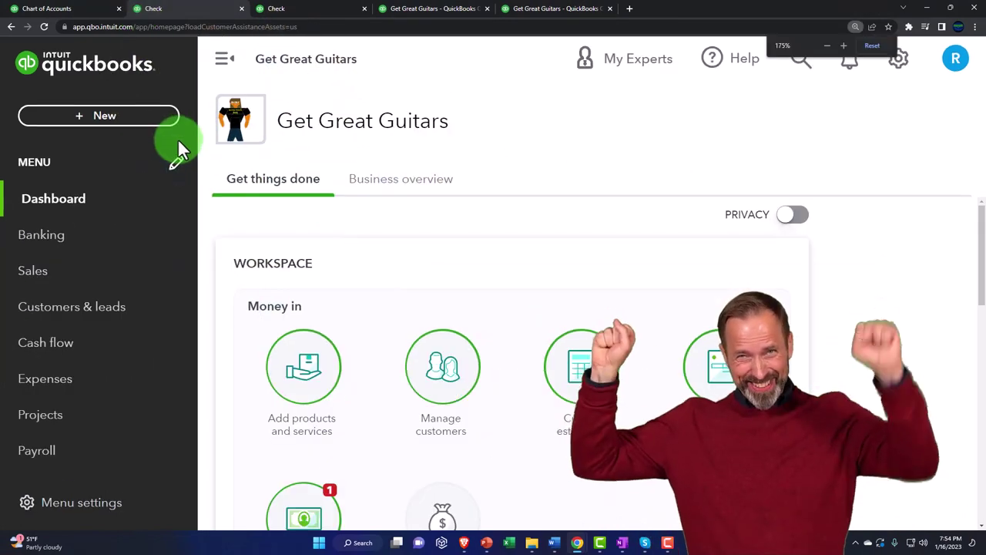
pyautogui.click(116, 132)
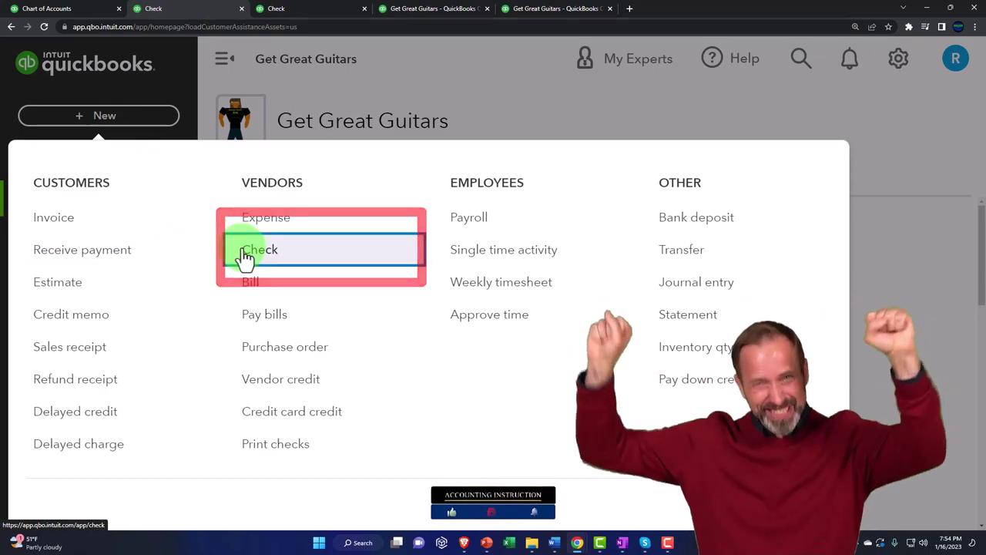
pyautogui.click(245, 257)
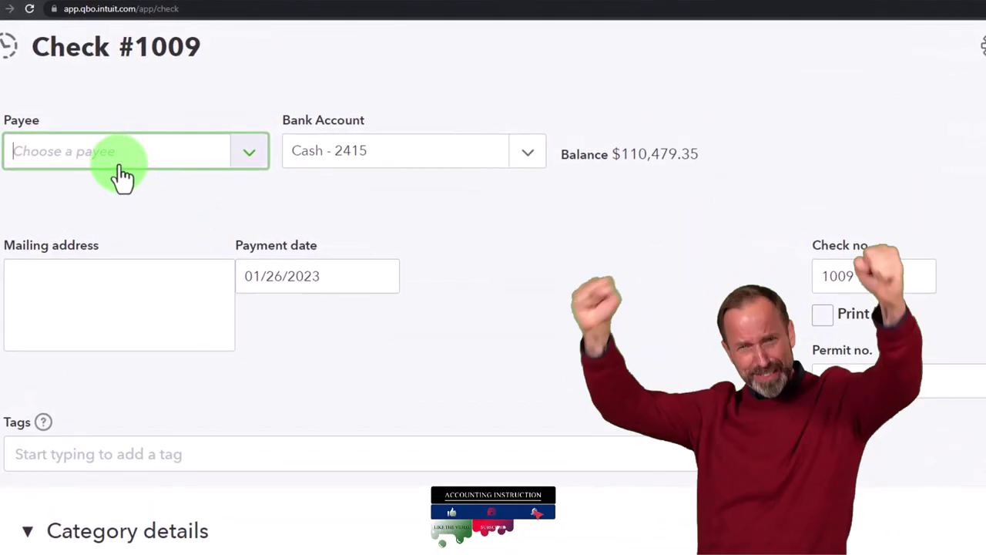
# - Enter Verizon as the payee on check 1009 and save it as a new vendor with Verizon as the company name
pyautogui.write('Ver')
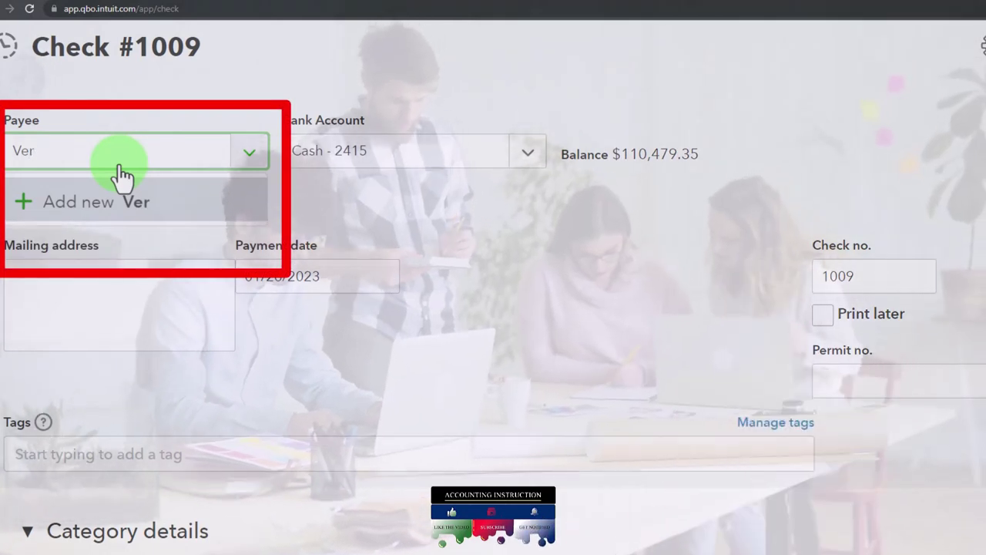
pyautogui.write('izon')
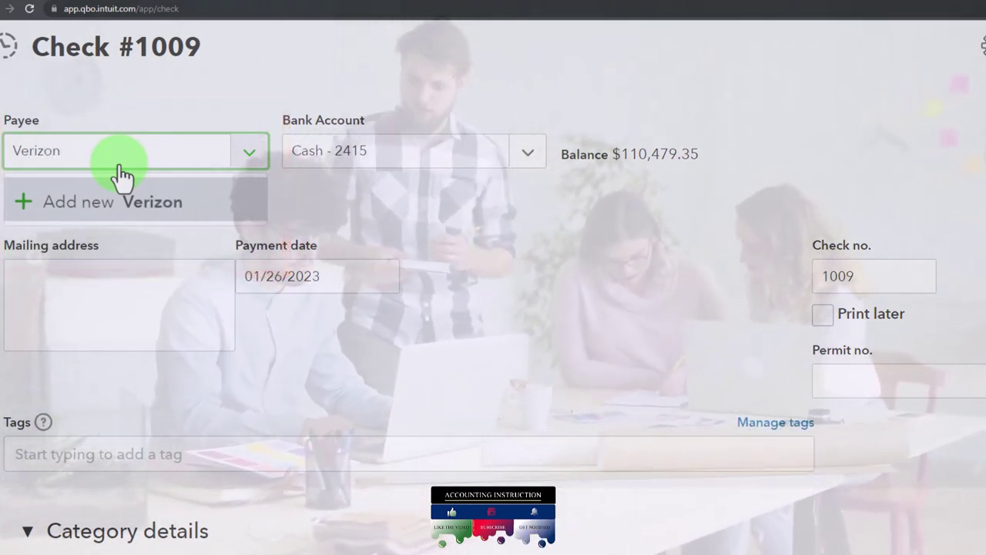
pyautogui.press('Return')
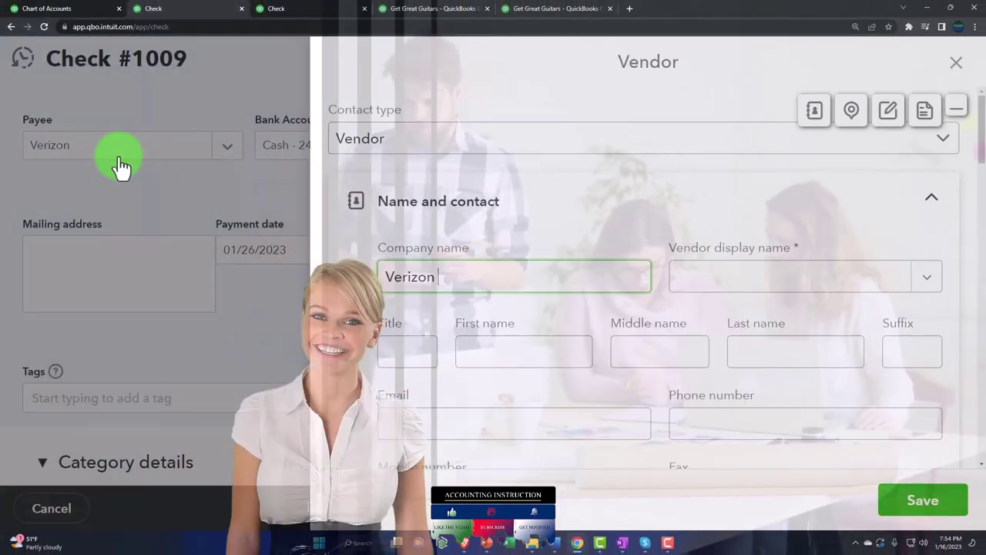
pyautogui.hotkey('ctrl', '-')
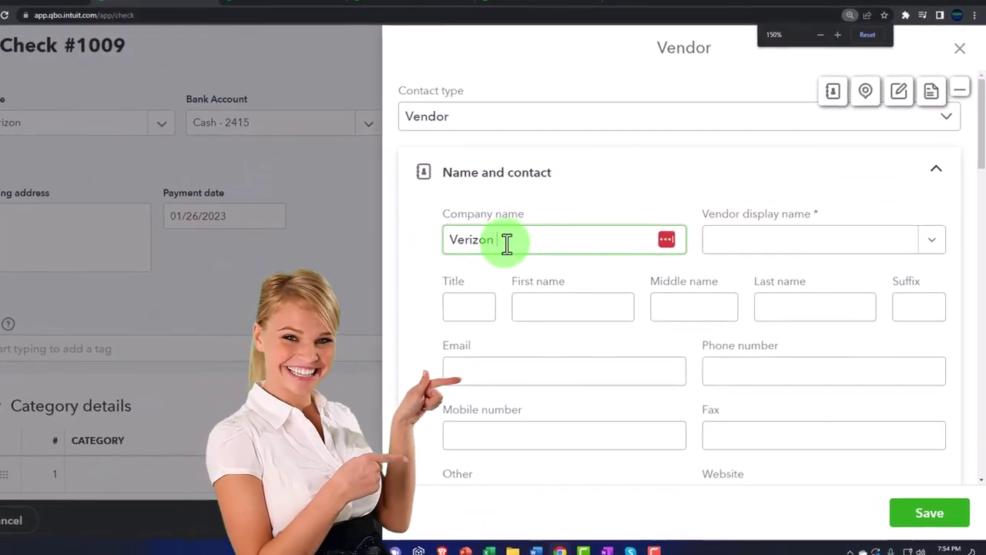
pyautogui.moveTo(515, 242); pyautogui.dragTo(464, 240)
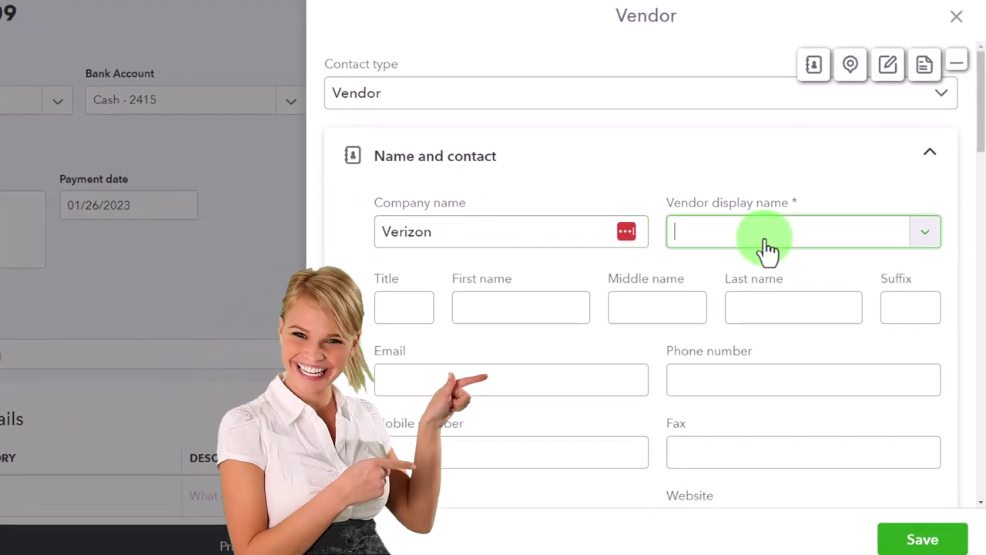
pyautogui.click(929, 544)
# - Search the categories on the first line of check 1009 for "tel" and "pho", leaving the category empty
pyautogui.press('Tab')
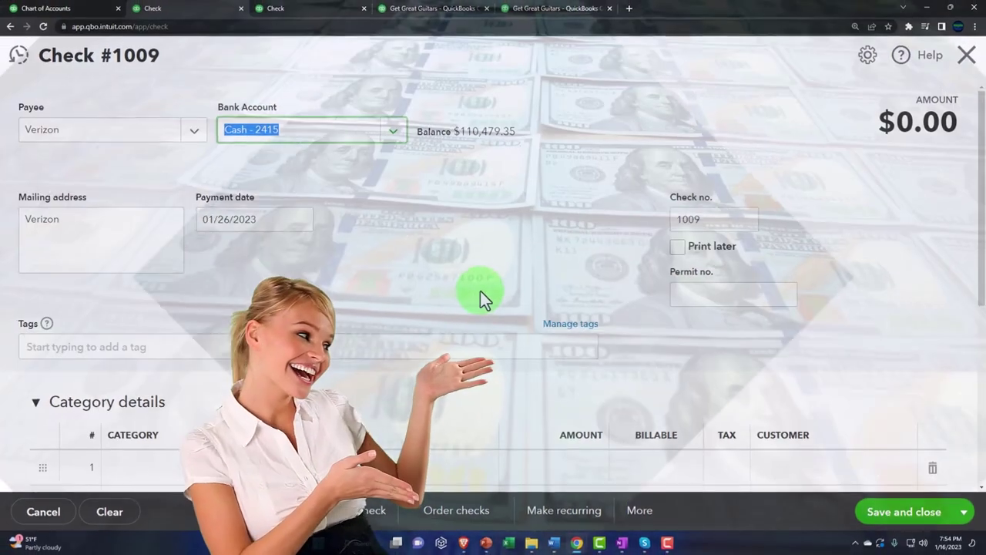
pyautogui.press('Tab')
pyautogui.press('Tab')
pyautogui.press('Tab')
pyautogui.press('Tab')
pyautogui.press('Tab')
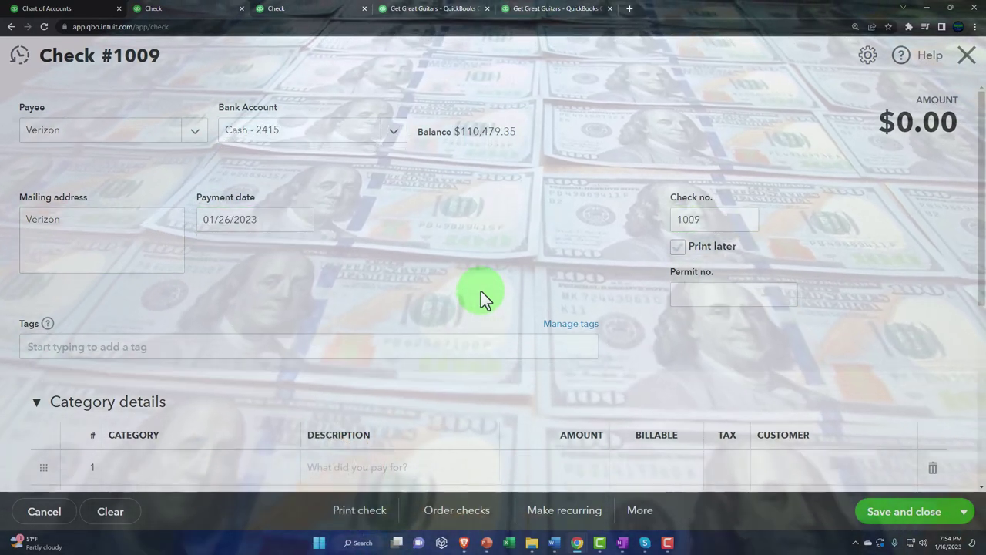
pyautogui.press('Tab')
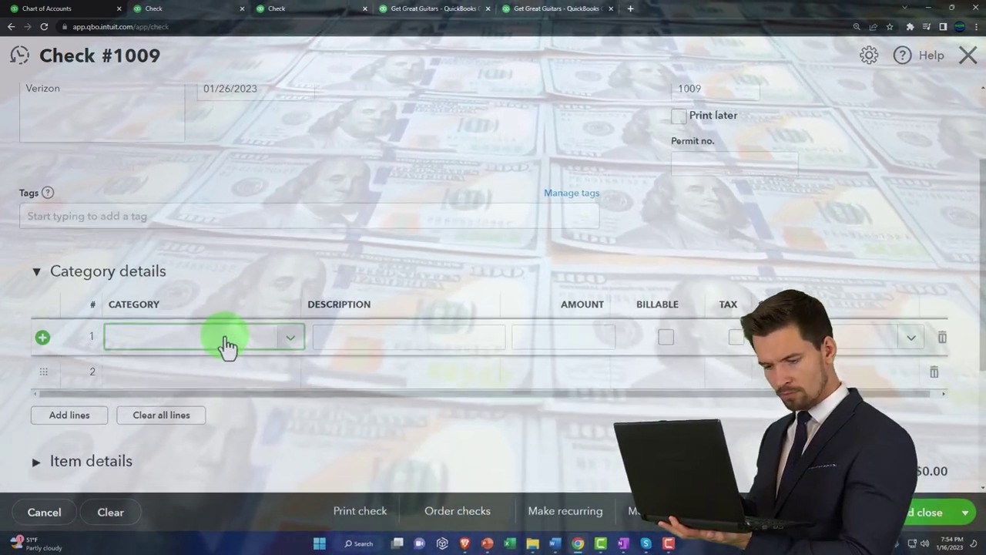
pyautogui.click(213, 344)
pyautogui.write('tel')
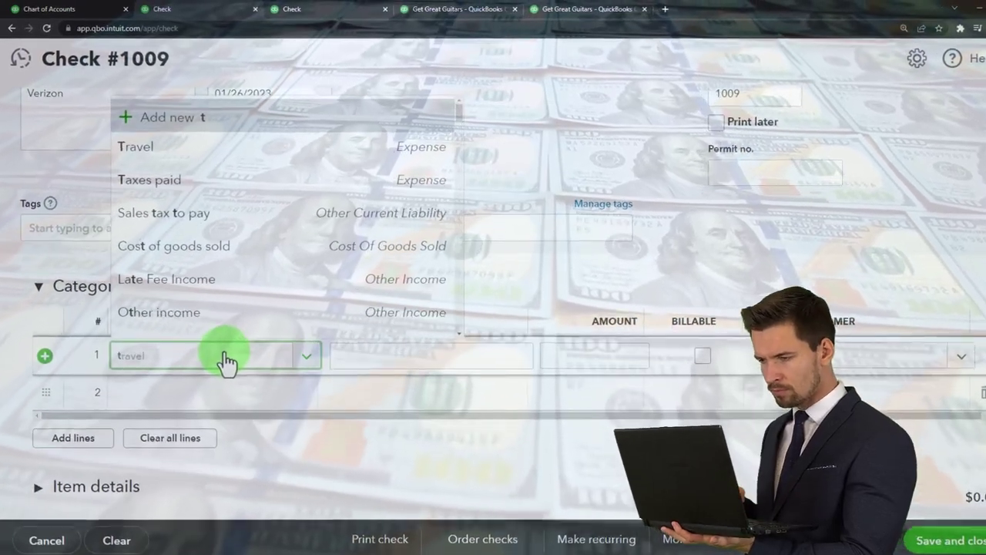
pyautogui.press('BackSpace')
pyautogui.press('BackSpace')
pyautogui.press('BackSpace')
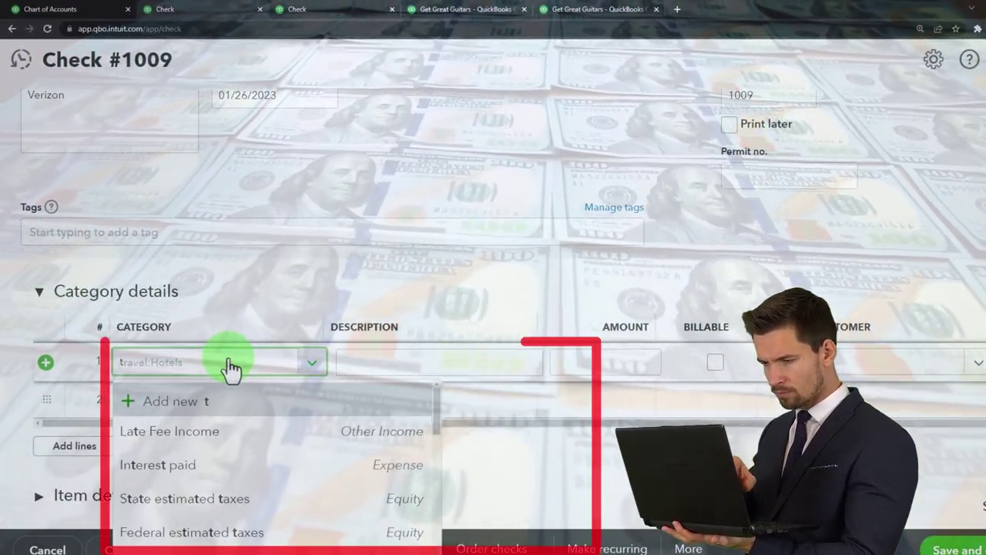
pyautogui.write('pho')
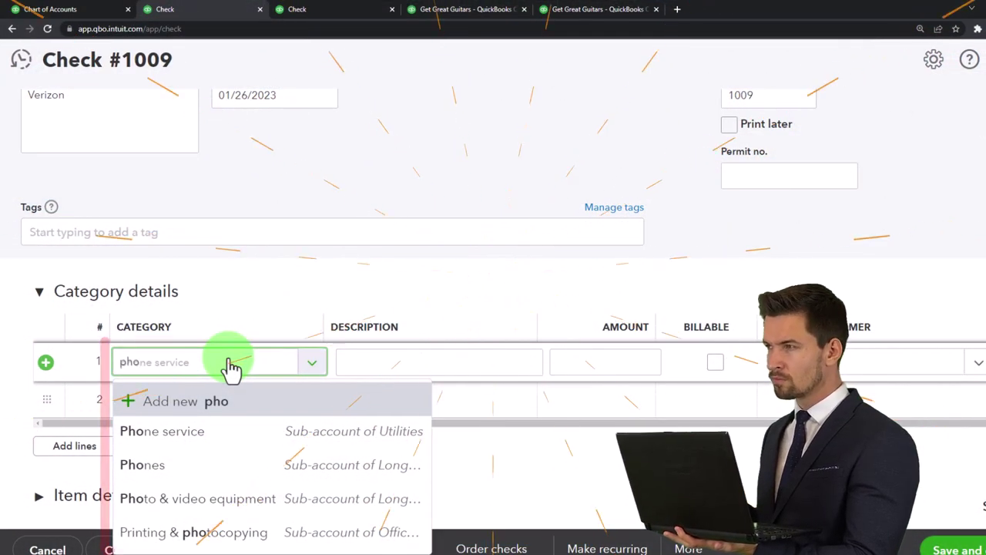
pyautogui.press('BackSpace')
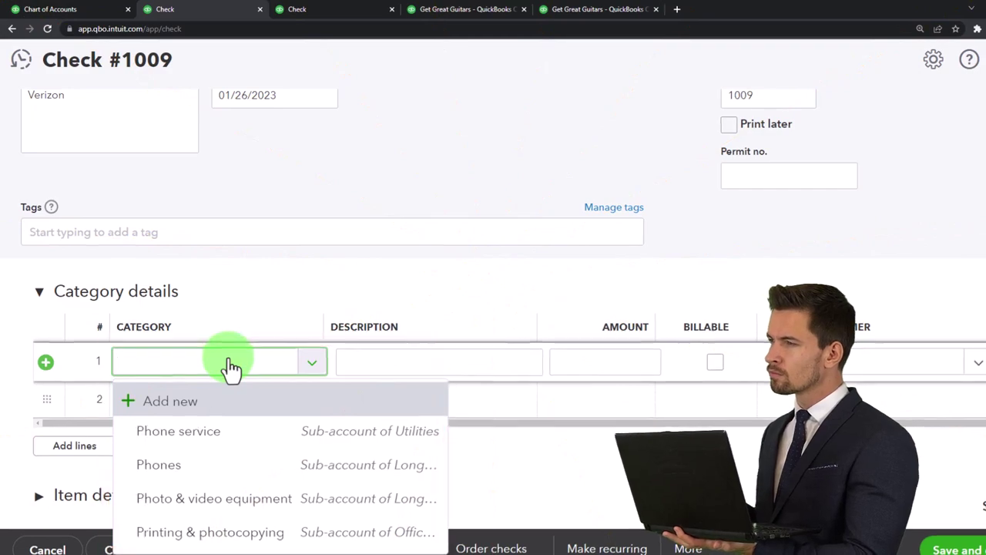
pyautogui.click(475, 163)
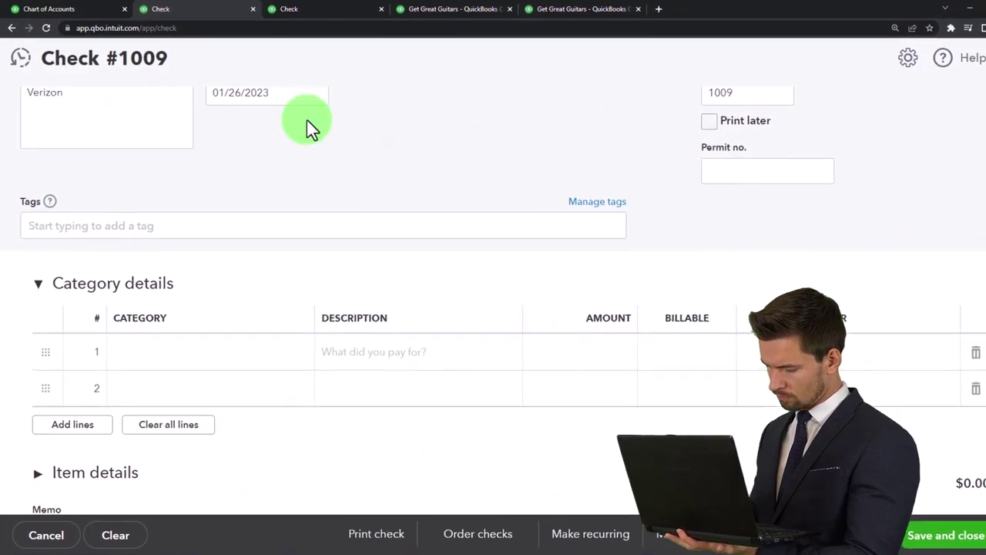
# - Find the Phone service account under Utilities in the Chart of Accounts and open it for editing
pyautogui.click(87, 9)
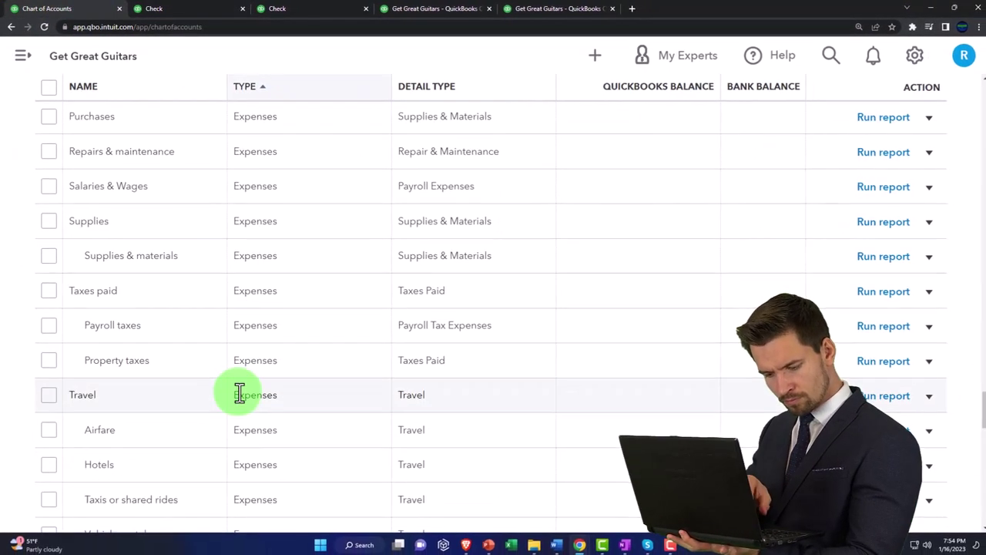
pyautogui.scroll(-4, 239, 391)
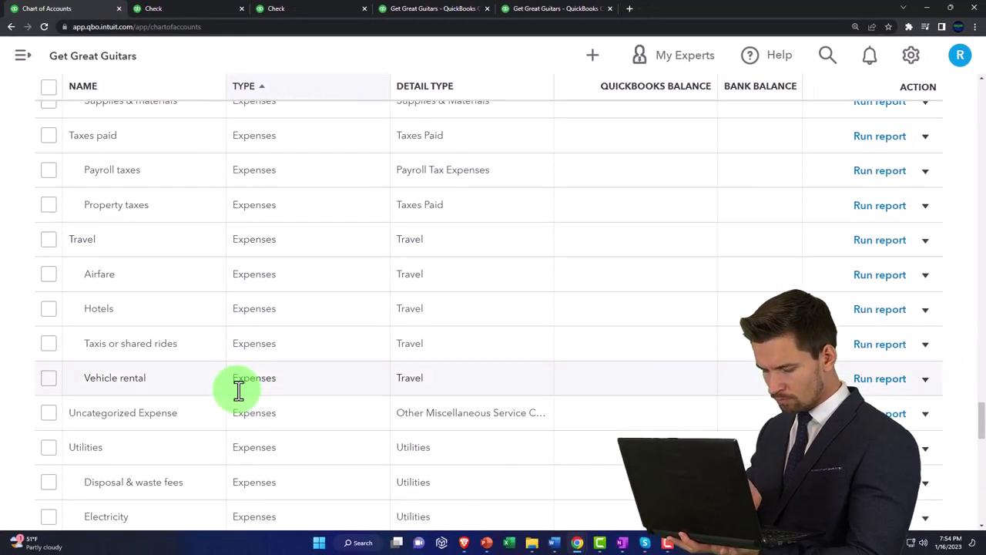
pyautogui.scroll(-2, 237, 390)
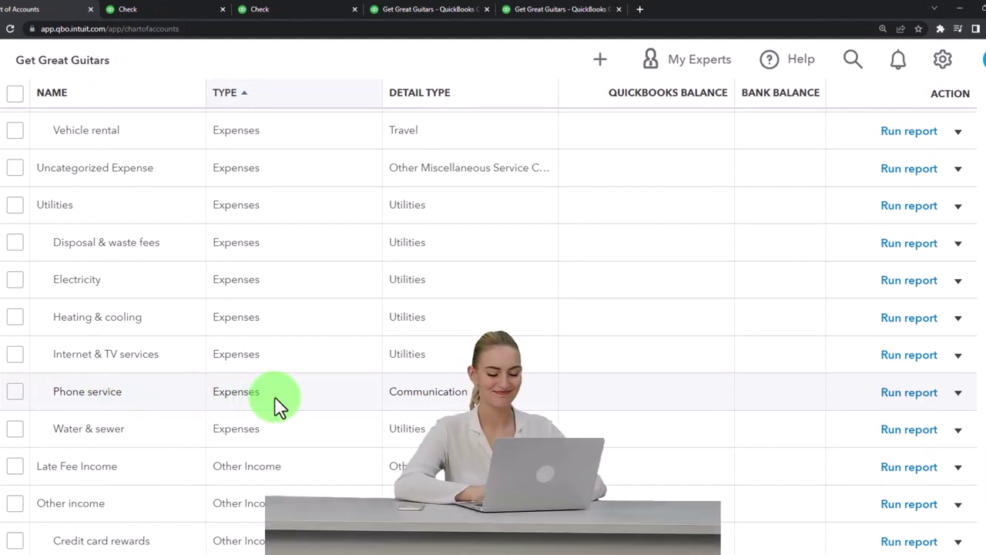
pyautogui.click(958, 392)
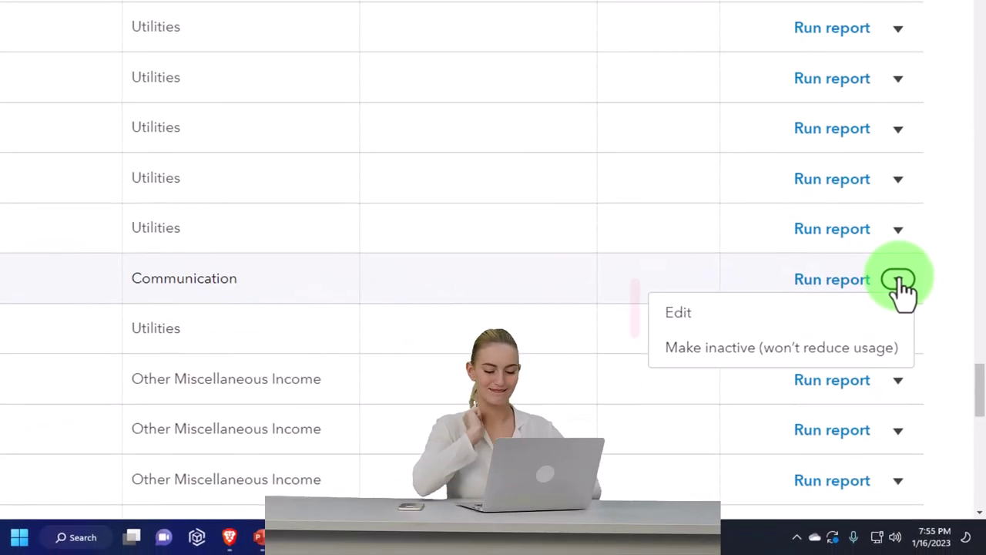
pyautogui.click(773, 329)
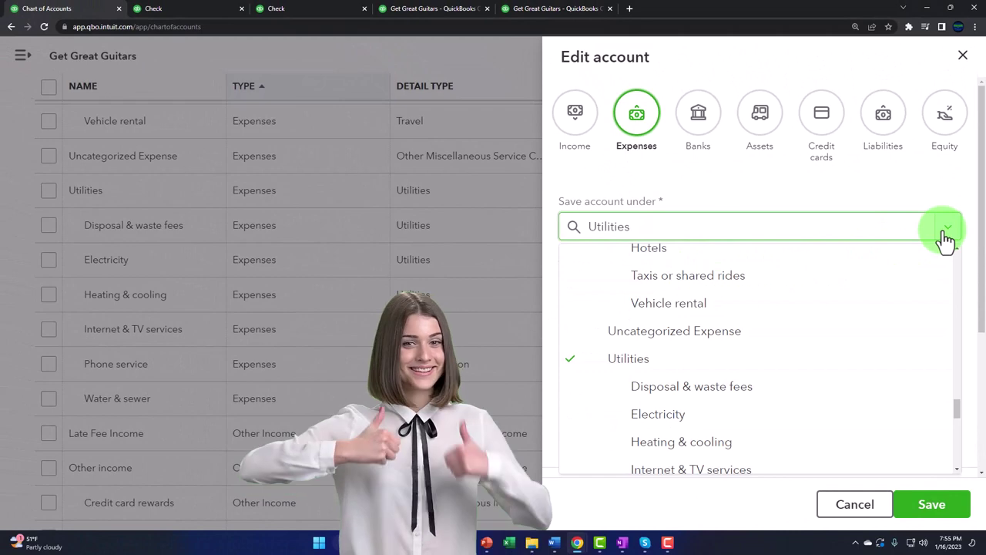
# - Save the Phone service account directly under Expenses instead of Utilities, and change the account name to Telephone
pyautogui.scroll(3, 770, 354)
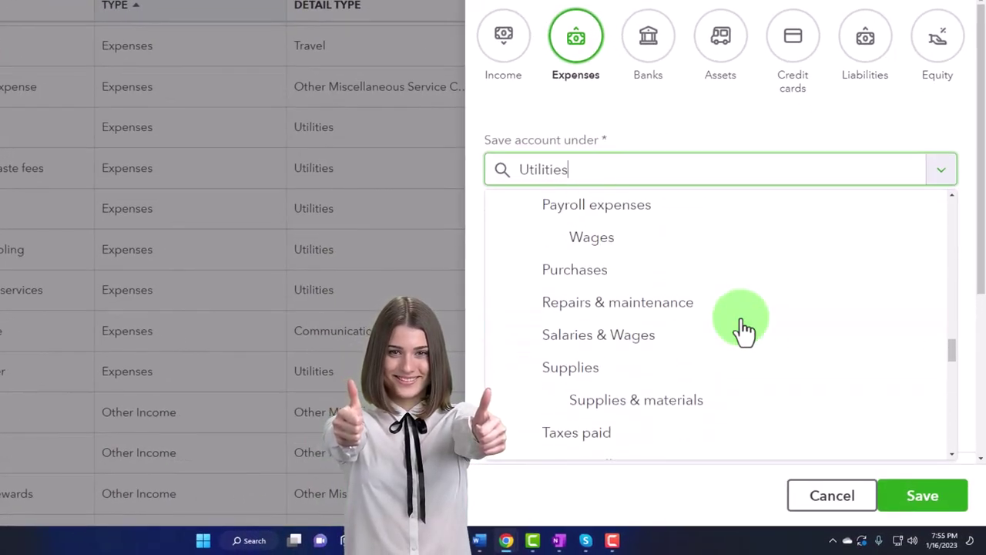
pyautogui.scroll(6, 744, 330)
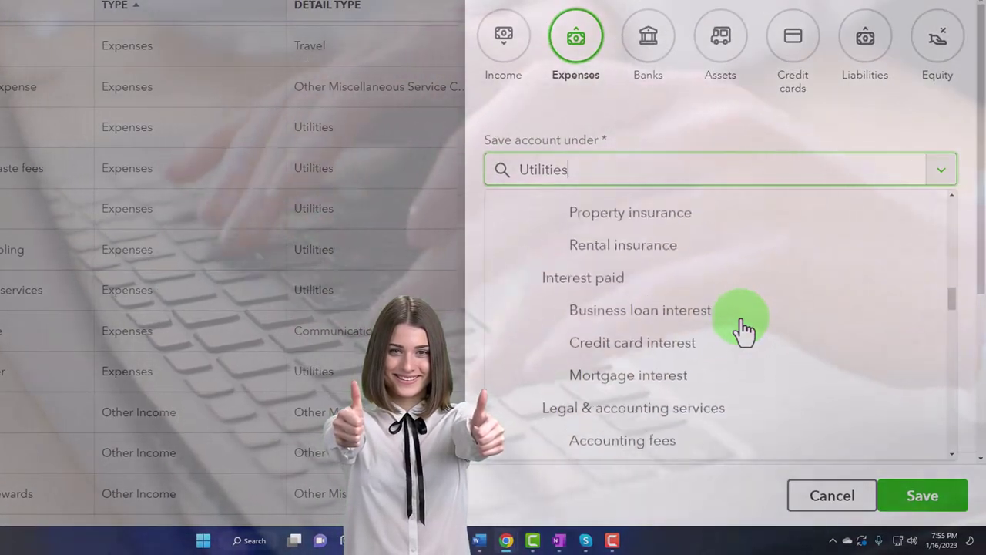
pyautogui.scroll(1, 744, 330)
pyautogui.scroll(-5, 745, 330)
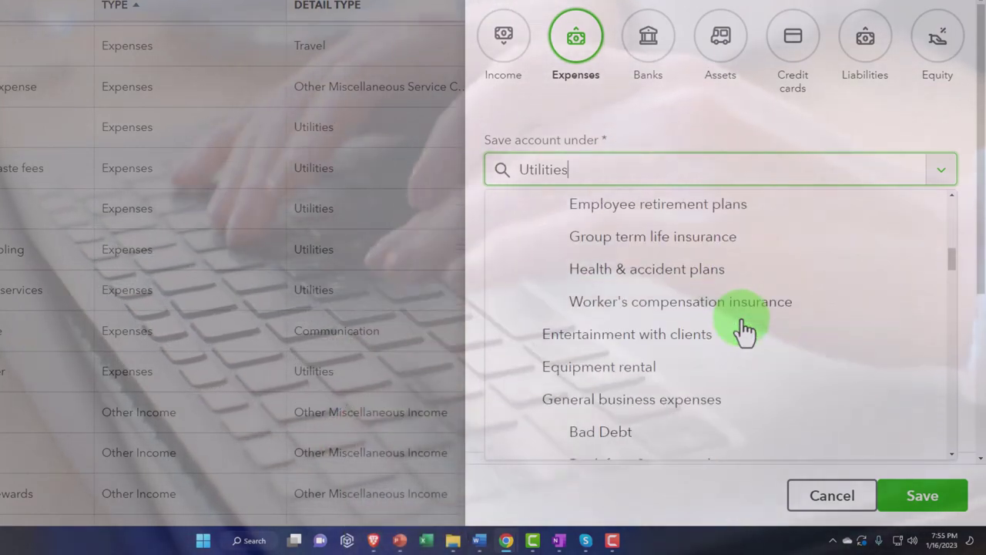
pyautogui.click(744, 329)
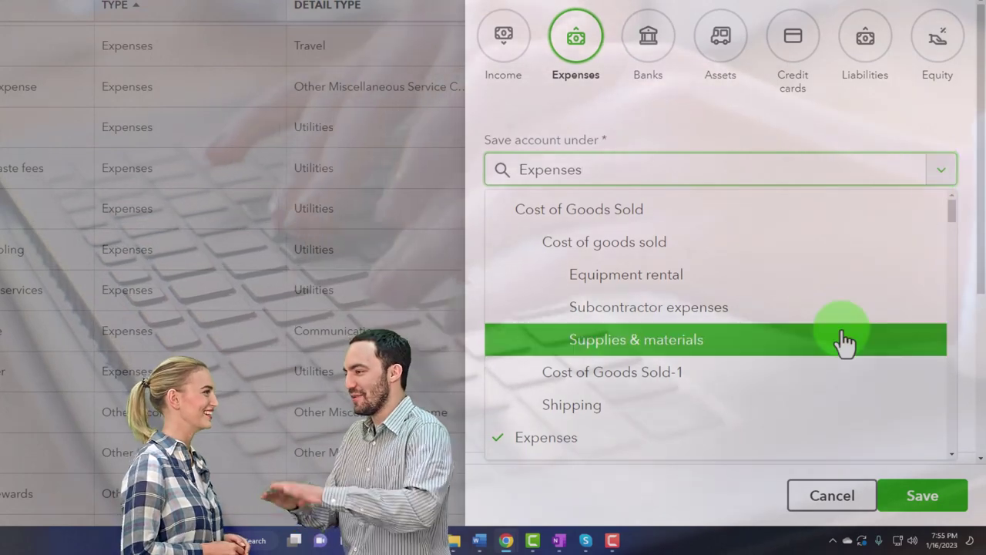
pyautogui.scroll(-2, 771, 341)
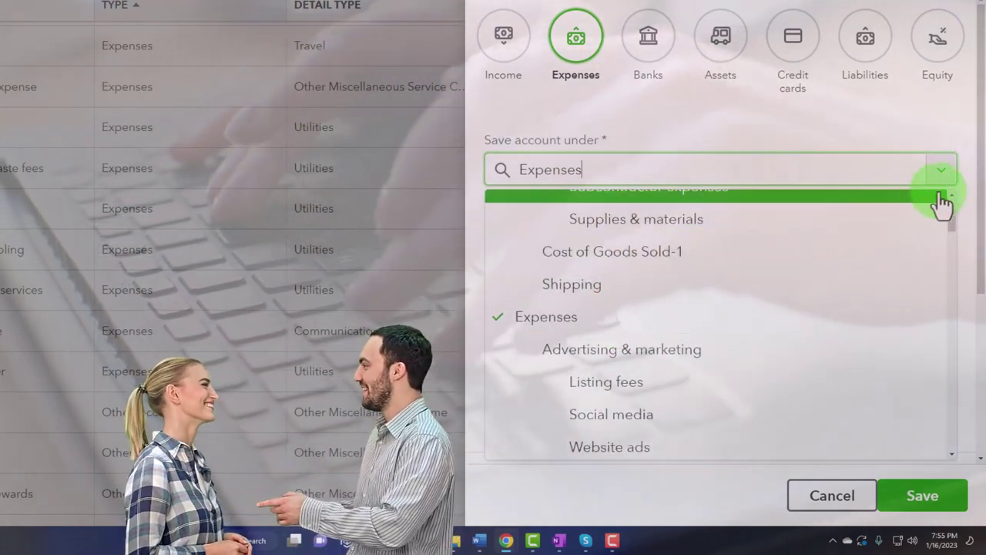
pyautogui.click(943, 173)
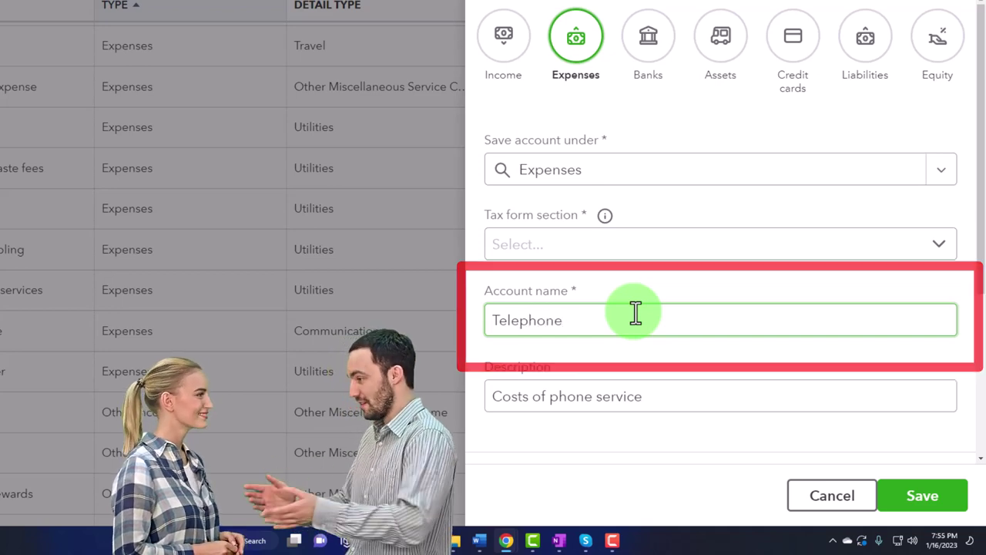
# - Choose Utilities as the Telephone account's tax form section, save the account, and locate it in the Chart of Accounts
pyautogui.scroll(-2, 634, 313)
pyautogui.click(920, 505)
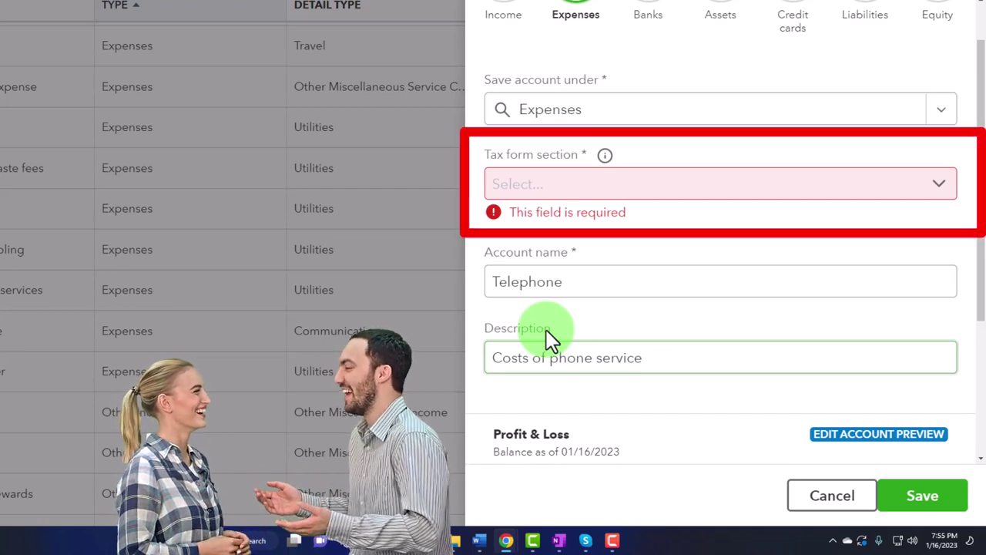
pyautogui.click(941, 188)
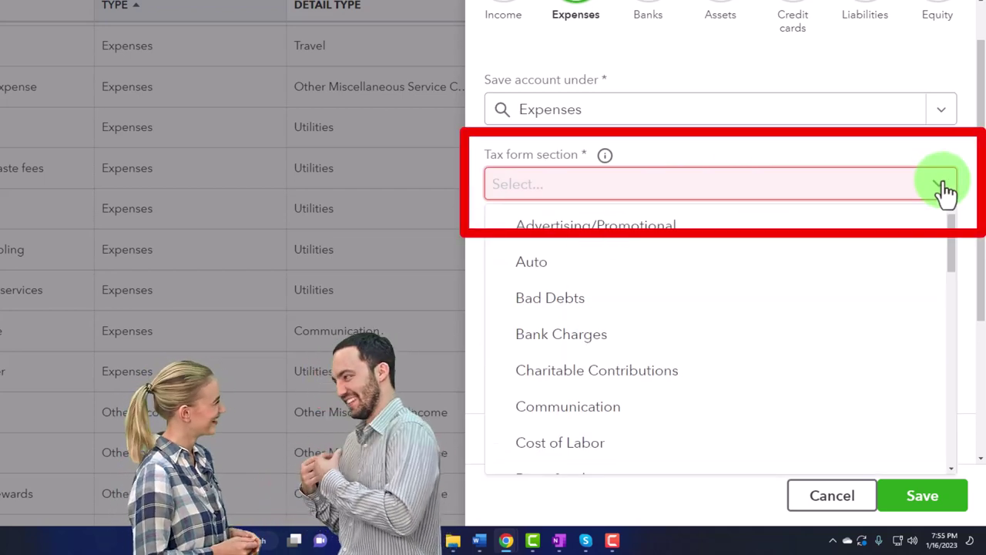
pyautogui.scroll(-2, 782, 335)
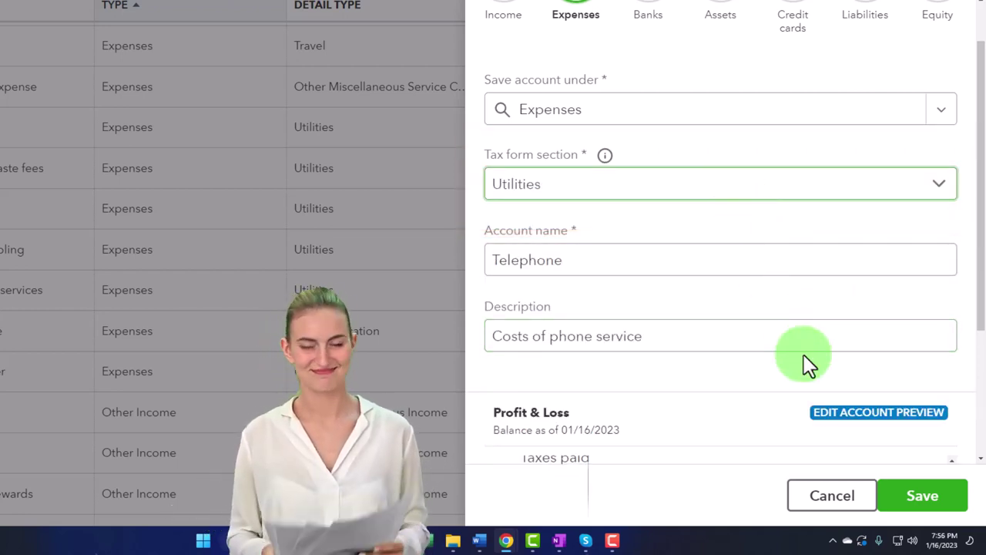
pyautogui.scroll(-3, 804, 355)
pyautogui.click(918, 505)
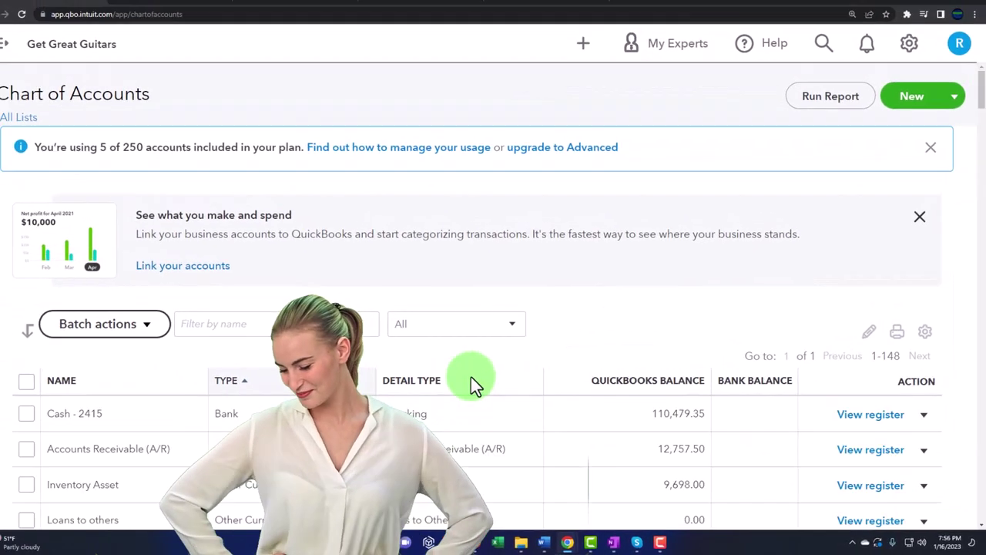
pyautogui.scroll(-3, 260, 359)
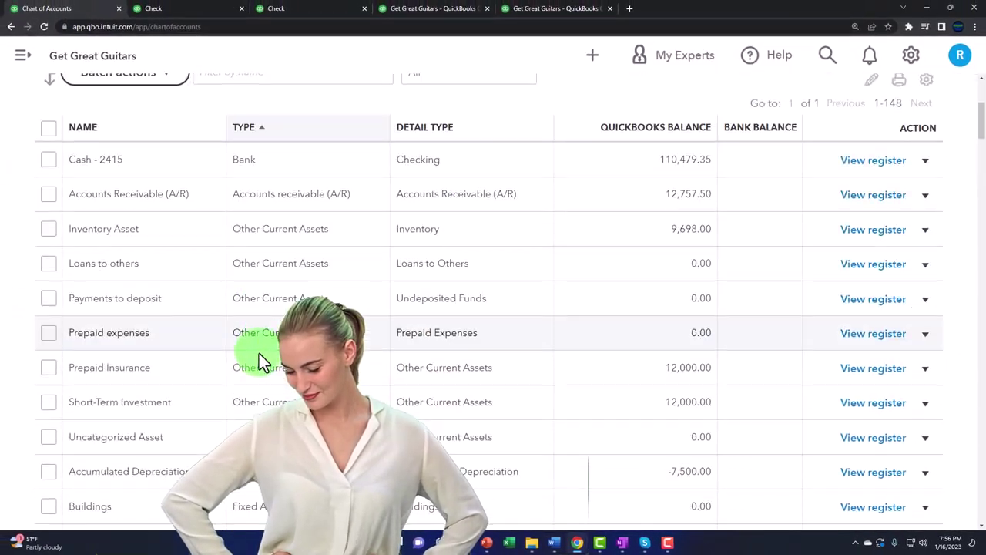
pyautogui.scroll(-20, 282, 391)
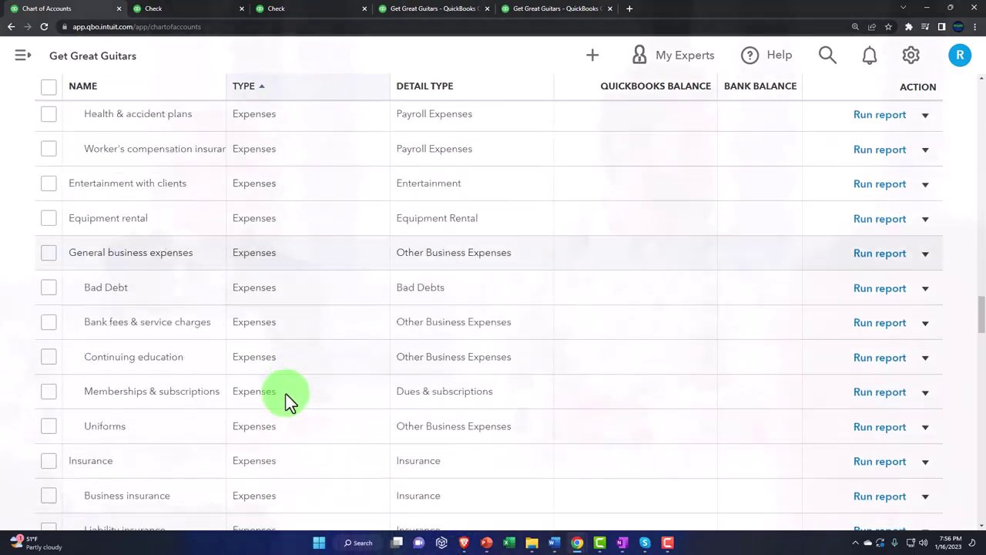
pyautogui.scroll(-20, 286, 394)
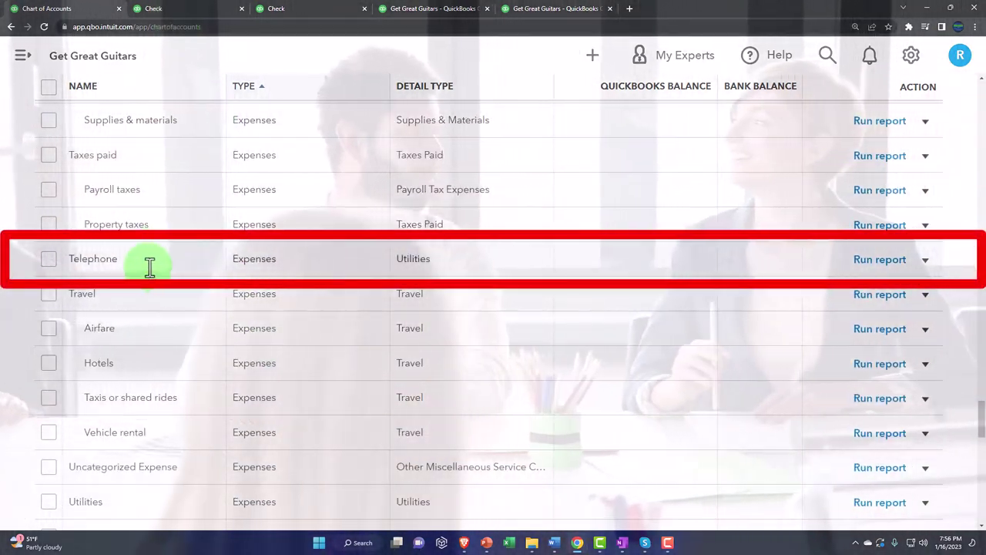
# - Assign the first line of check 1009 to the Telephone category with an amount of 410.00, and save and close the check
pyautogui.click(156, 9)
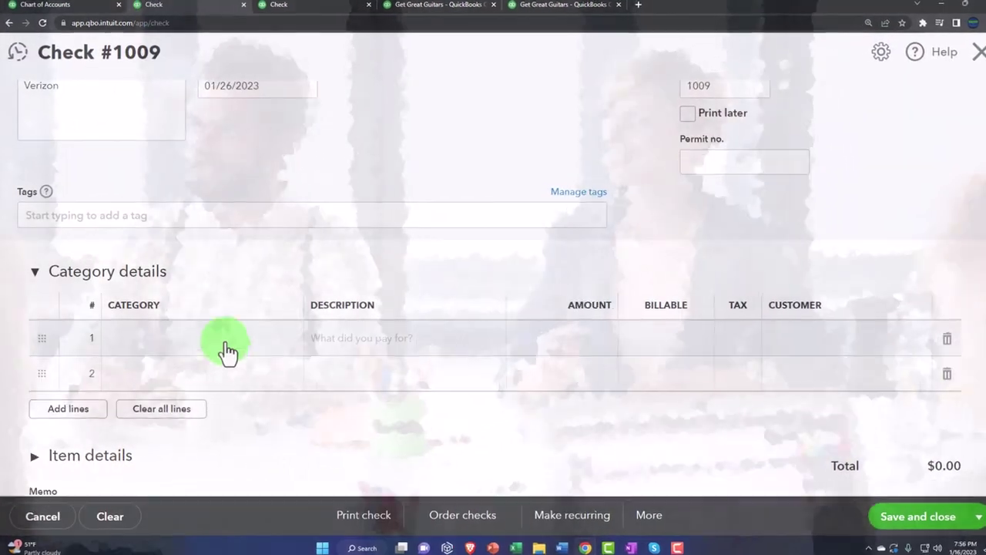
pyautogui.click(199, 349)
pyautogui.write('te')
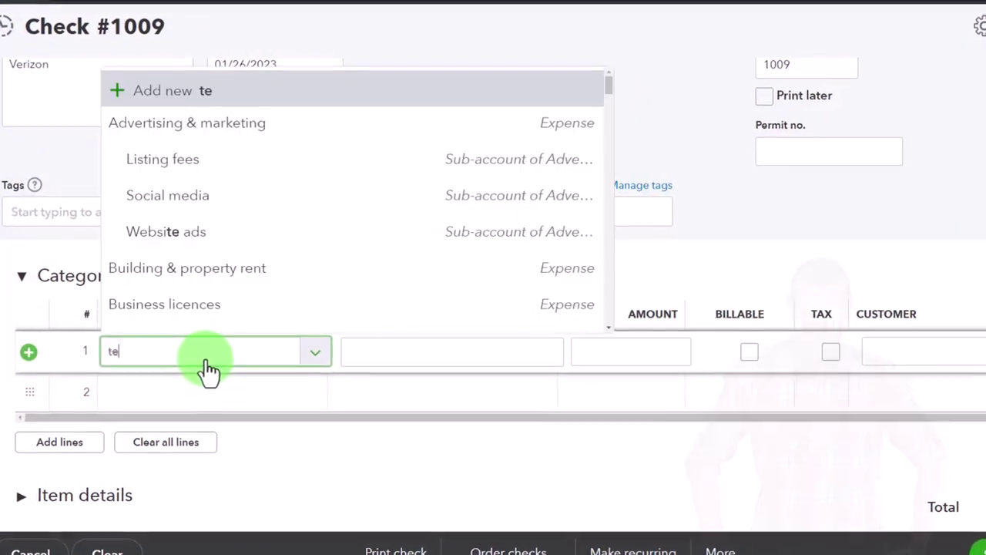
pyautogui.write('lephone')
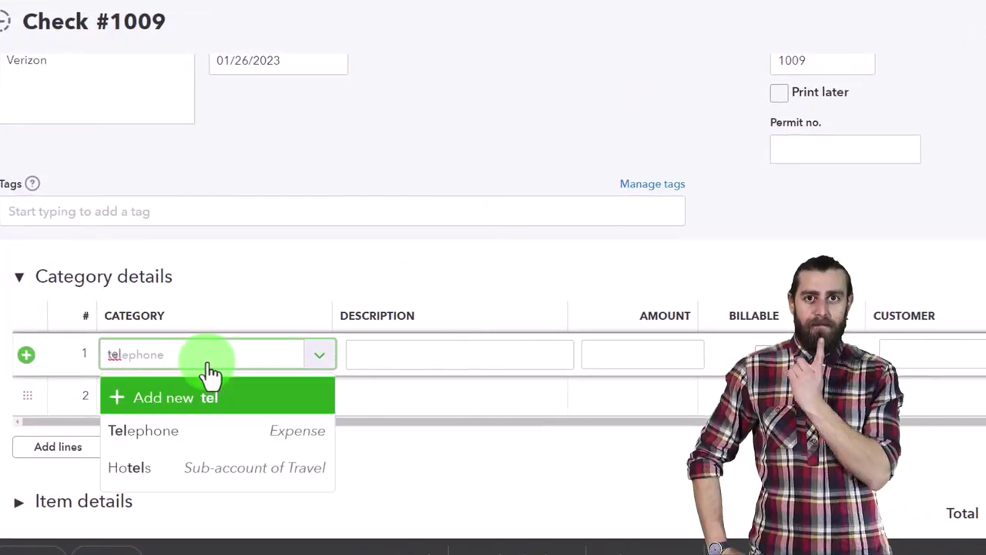
pyautogui.click(210, 374)
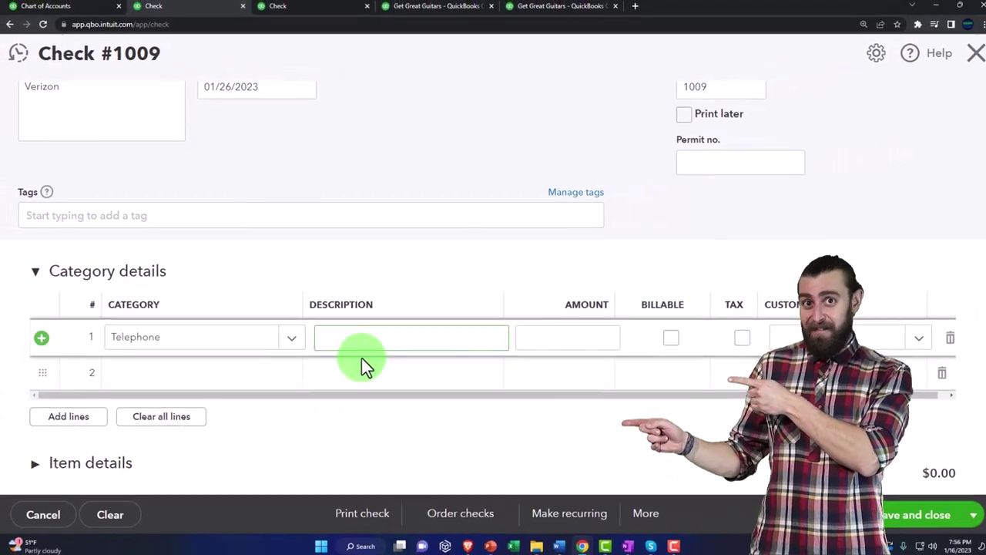
pyautogui.press('Tab')
pyautogui.press('Tab')
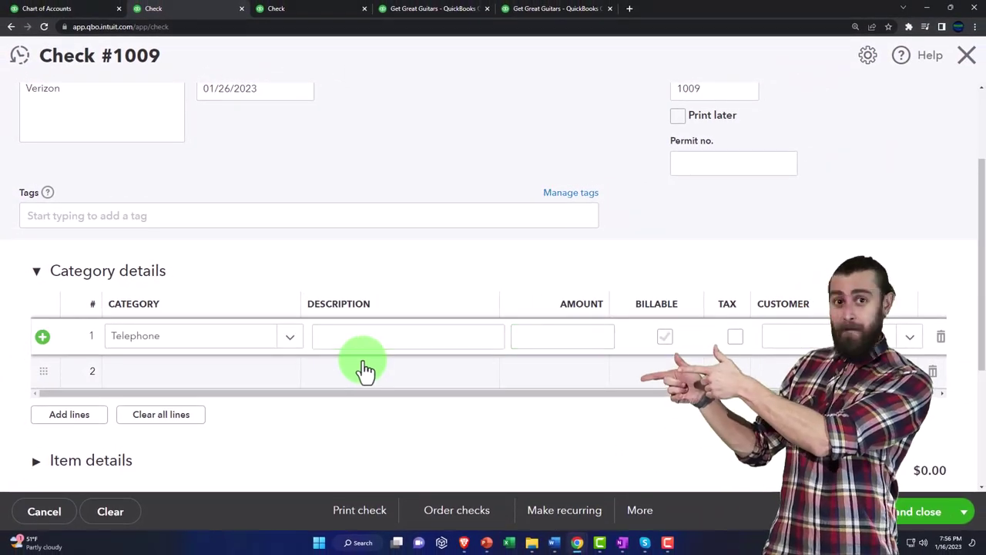
pyautogui.click(561, 337)
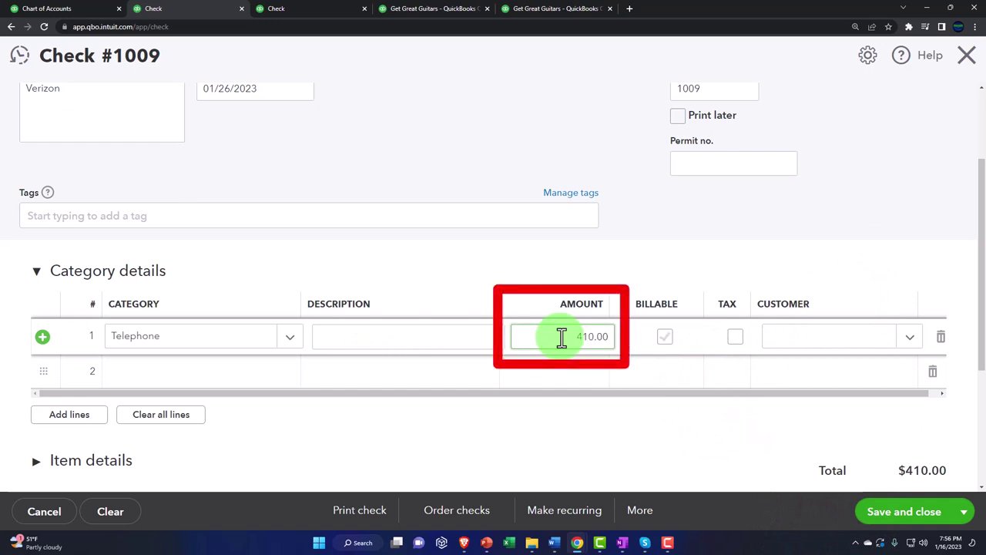
pyautogui.click(884, 528)
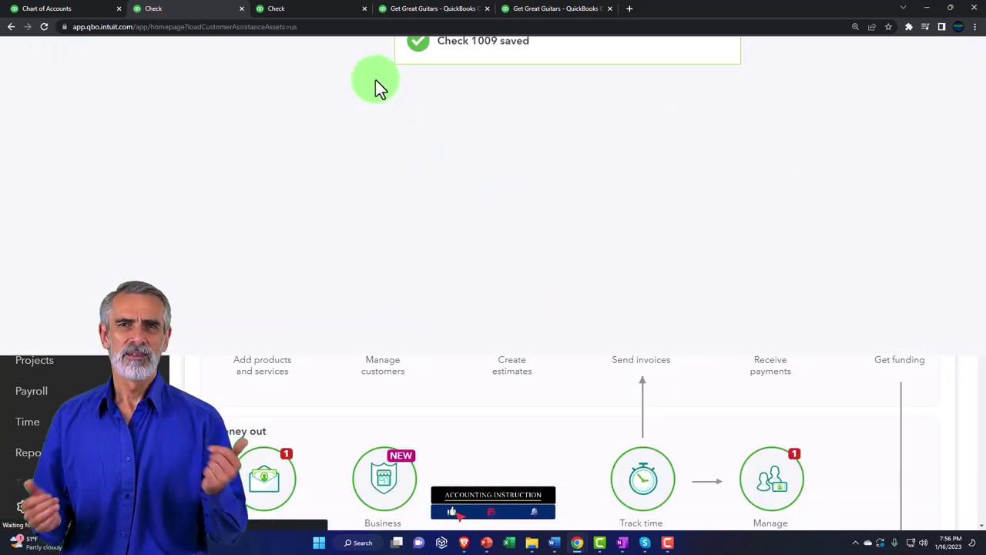
# - Refresh the 2023 Balance Sheet, examine the Cash - 2415 transaction detail for the Verizon check, and return to the report summary
pyautogui.click(308, 8)
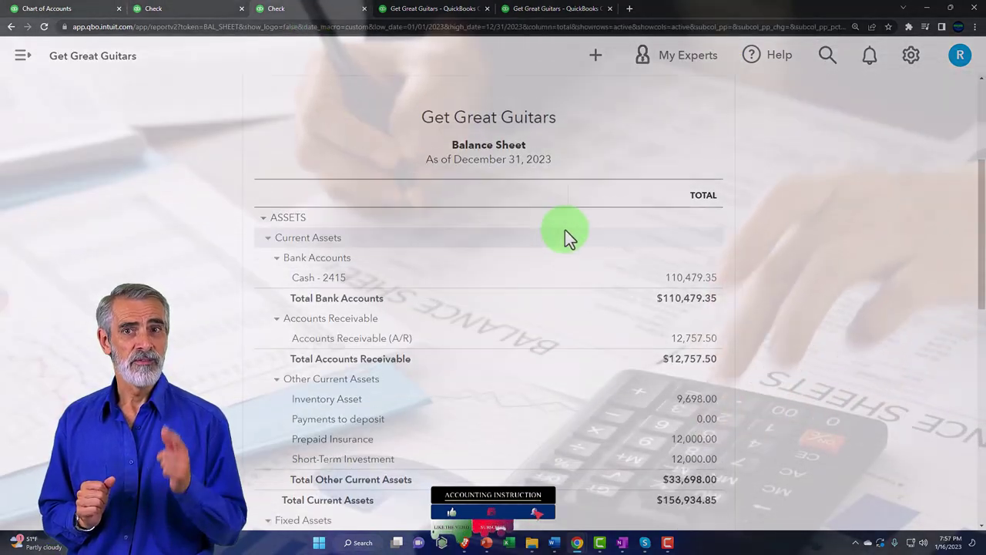
pyautogui.scroll(2, 636, 197)
pyautogui.scroll(-2, 716, 390)
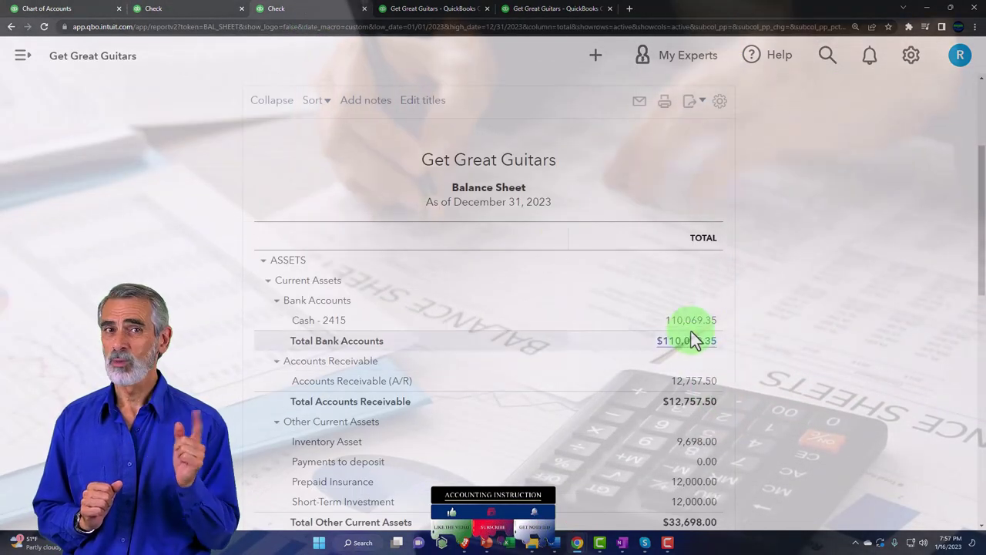
pyautogui.click(691, 322)
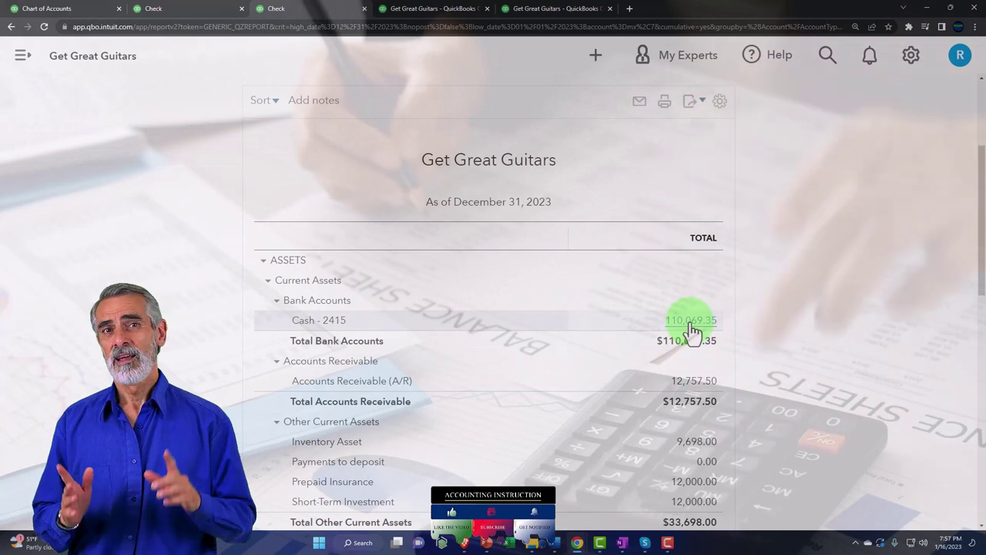
pyautogui.scroll(-3, 678, 362)
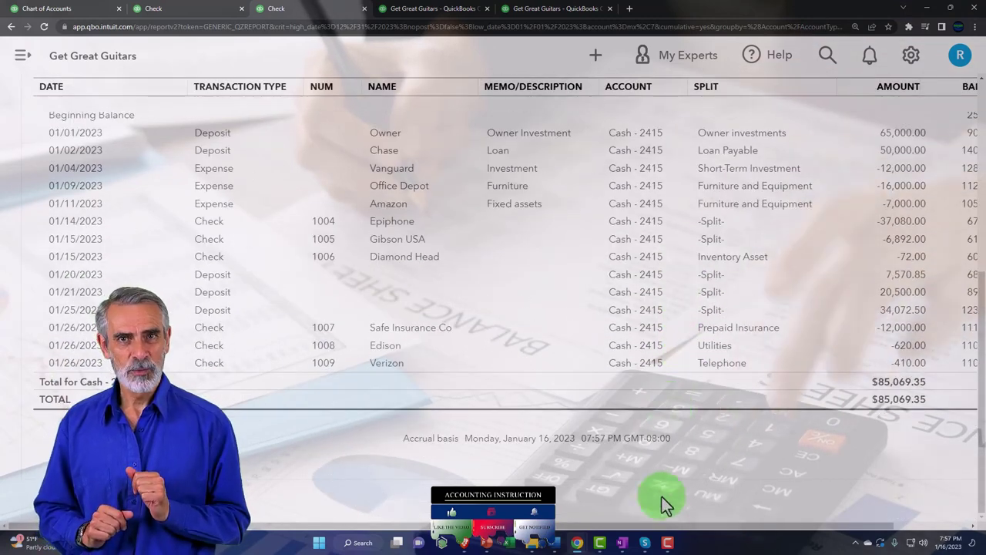
pyautogui.moveTo(664, 527); pyautogui.dragTo(695, 527)
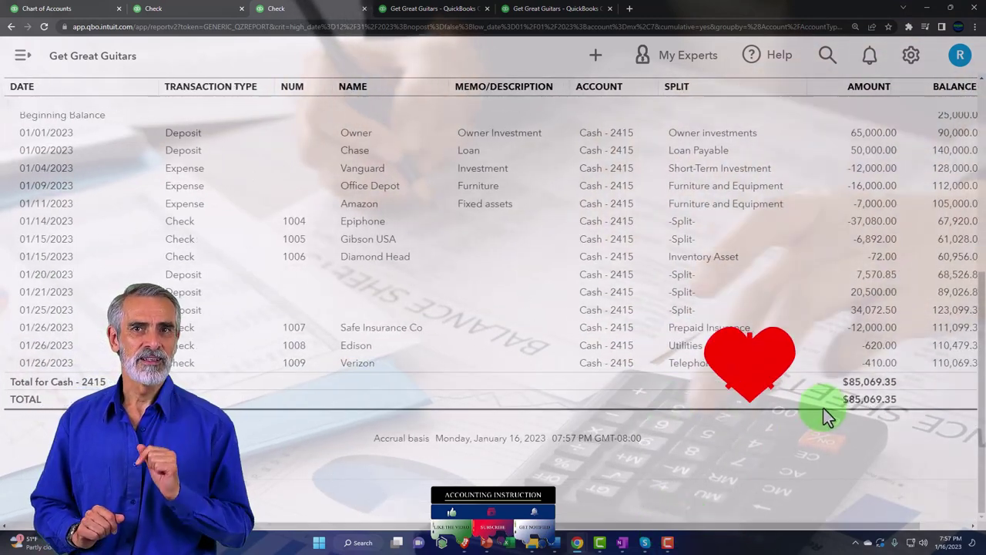
pyautogui.scroll(6, 103, 271)
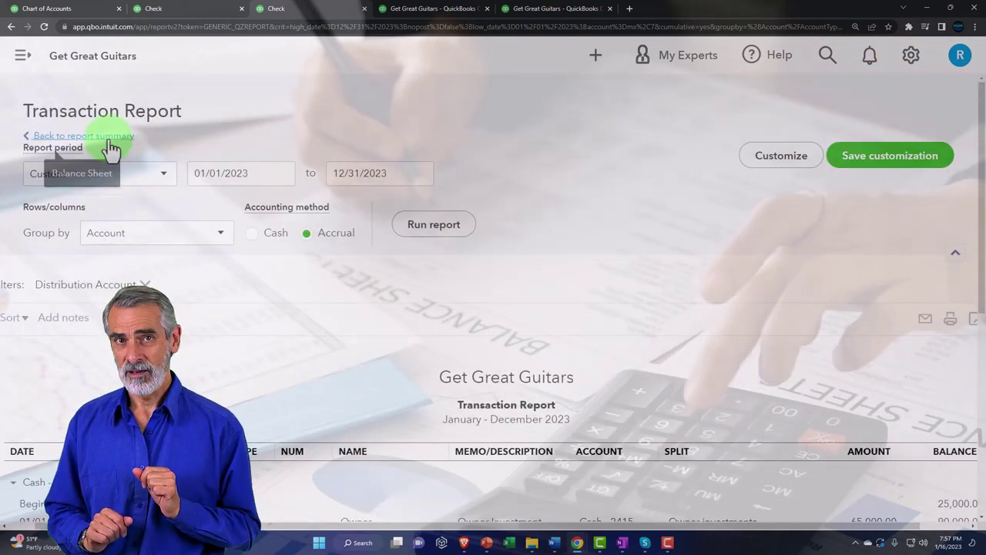
pyautogui.click(110, 138)
# - Rerun the January - December 2023 Profit and Loss report and check the Telephone and Utilities expenses
pyautogui.click(419, 19)
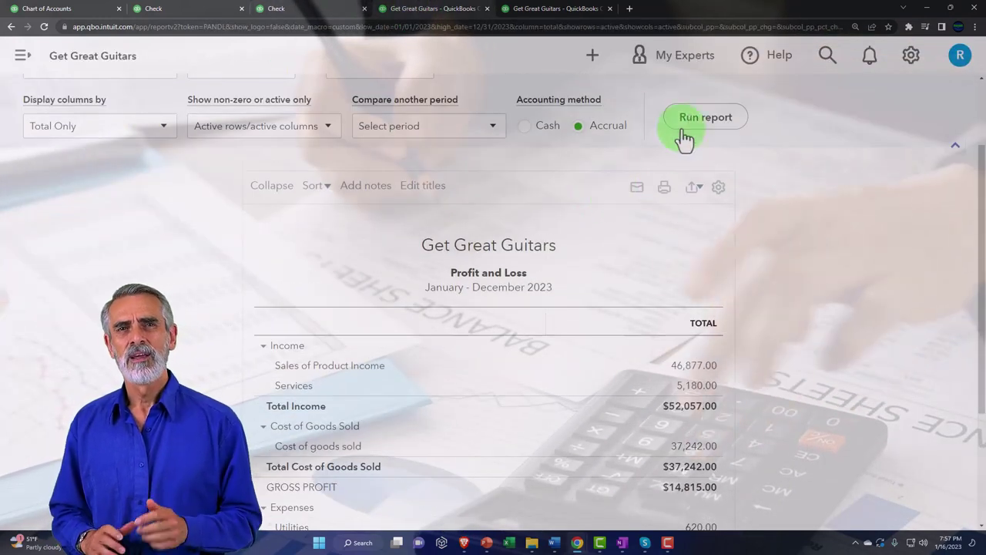
pyautogui.click(685, 116)
pyautogui.scroll(-3, 713, 293)
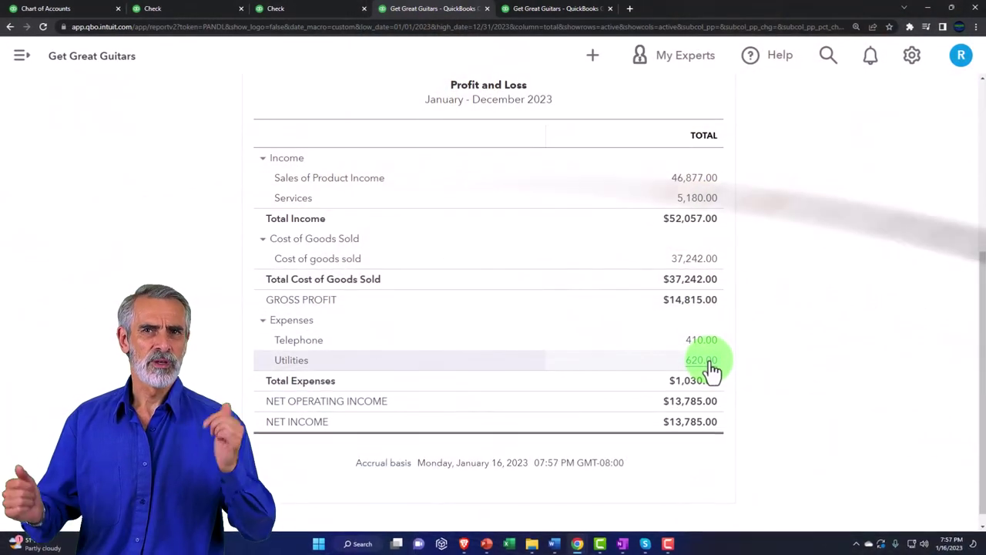
# - Rerun the Trial Balance for 2023 and examine its account balances down to the totals
pyautogui.click(572, 13)
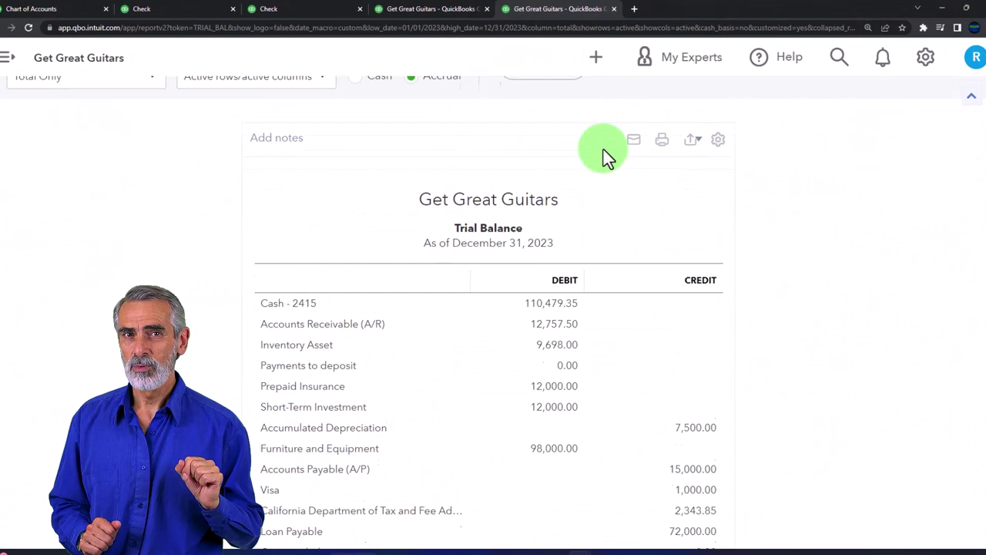
pyautogui.scroll(2, 585, 163)
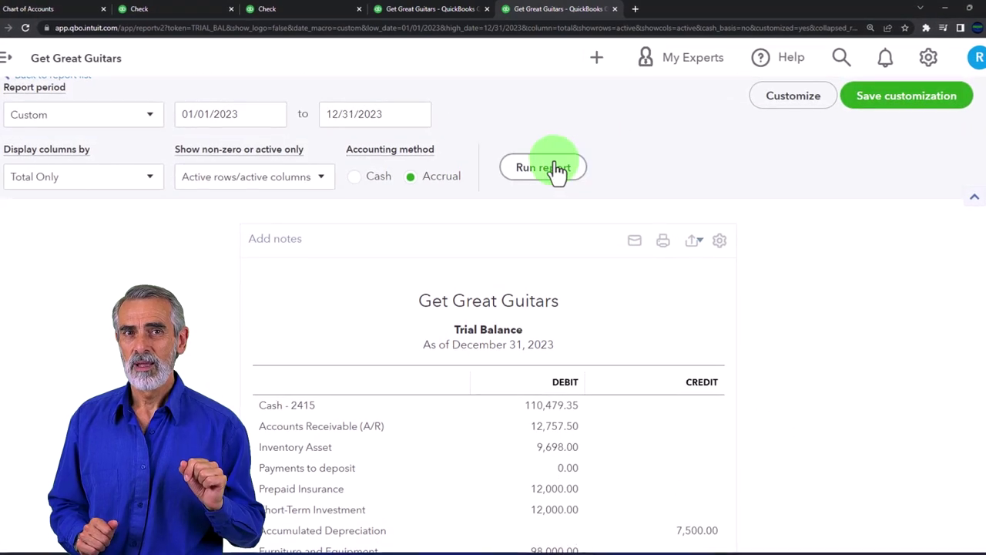
pyautogui.scroll(-8, 497, 308)
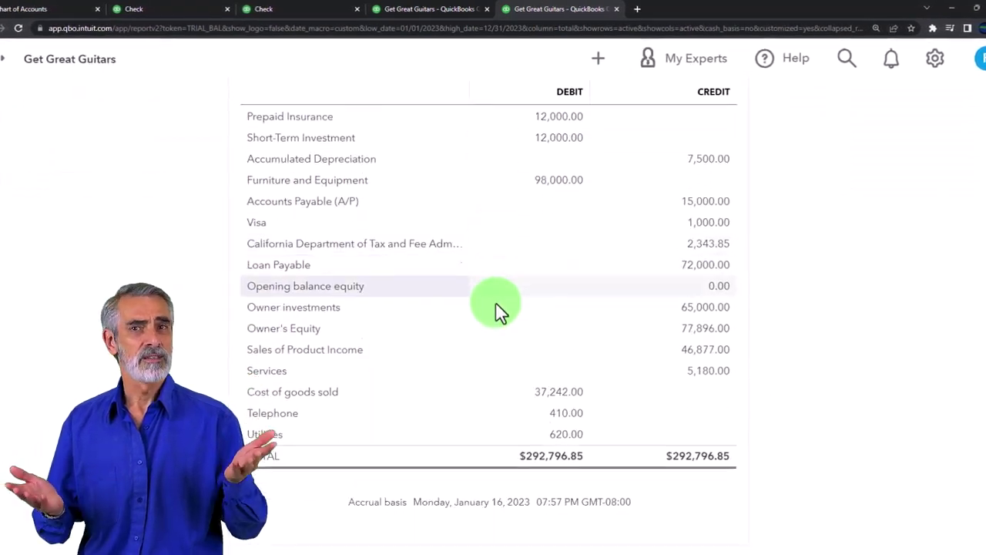
pyautogui.scroll(-1, 497, 309)
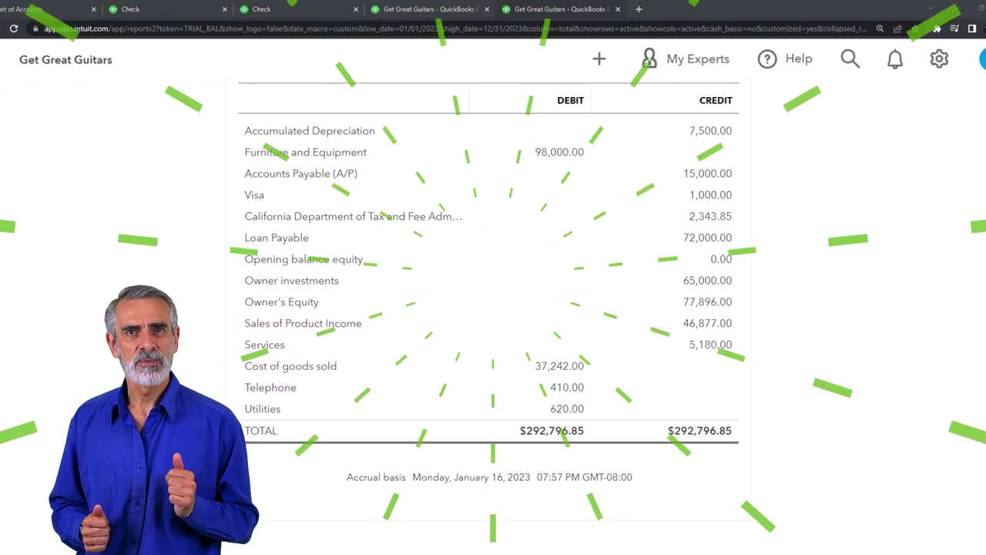
# - Start a new check, number 1010, and enter Staples as the payee
pyautogui.click(133, 9)
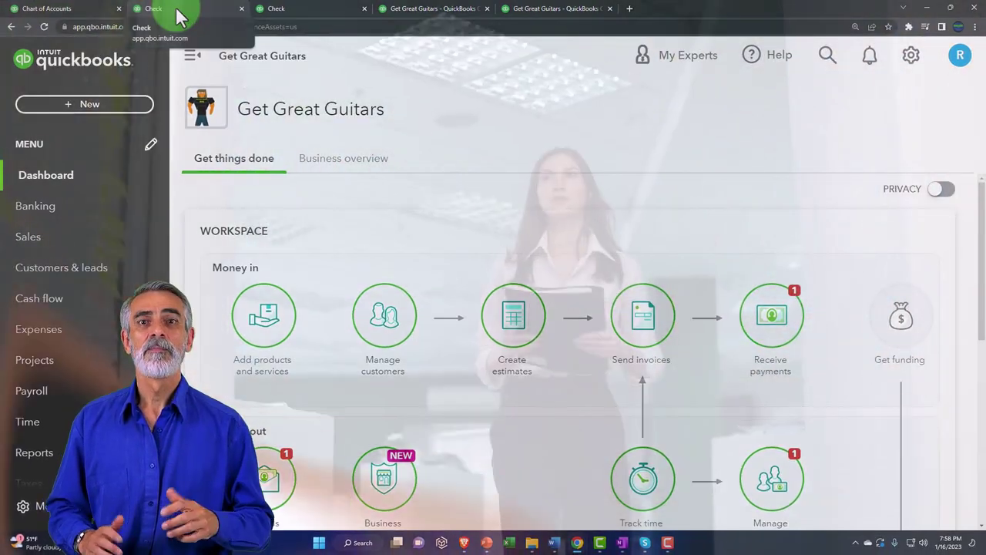
pyautogui.click(100, 107)
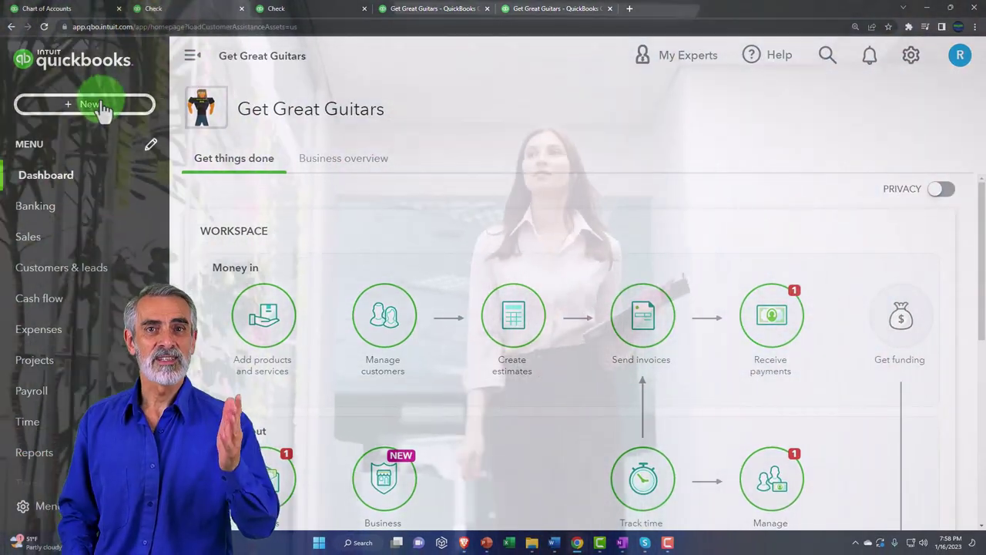
pyautogui.click(210, 227)
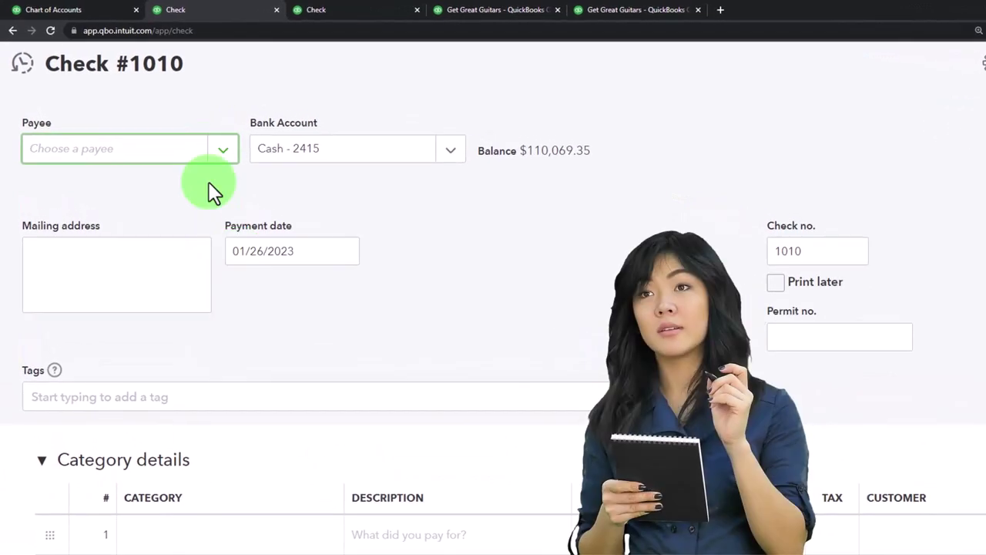
pyautogui.click(121, 152)
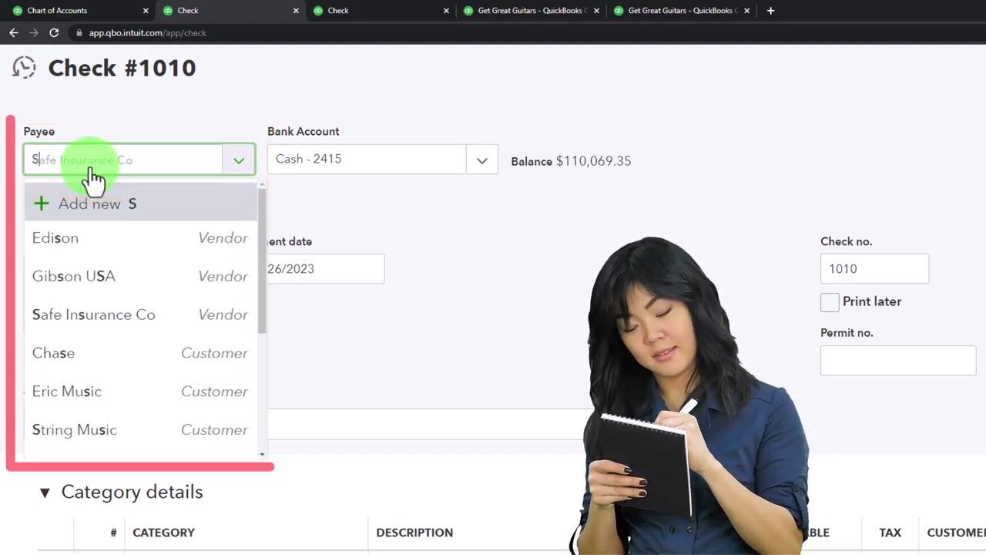
pyautogui.write('Staples')
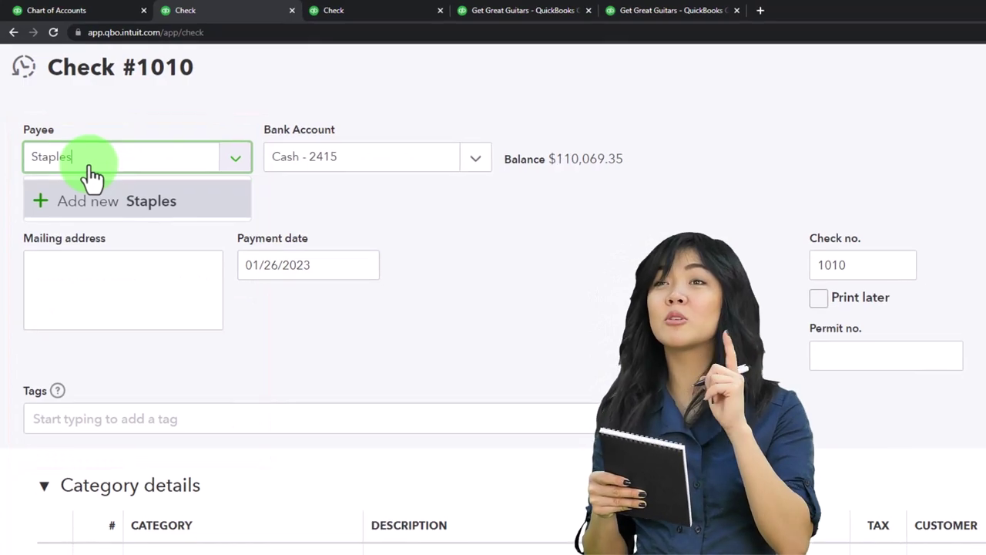
# - Add Staples as a new vendor with Staples as both company name and vendor display name, and save the vendor
pyautogui.press('Tab')
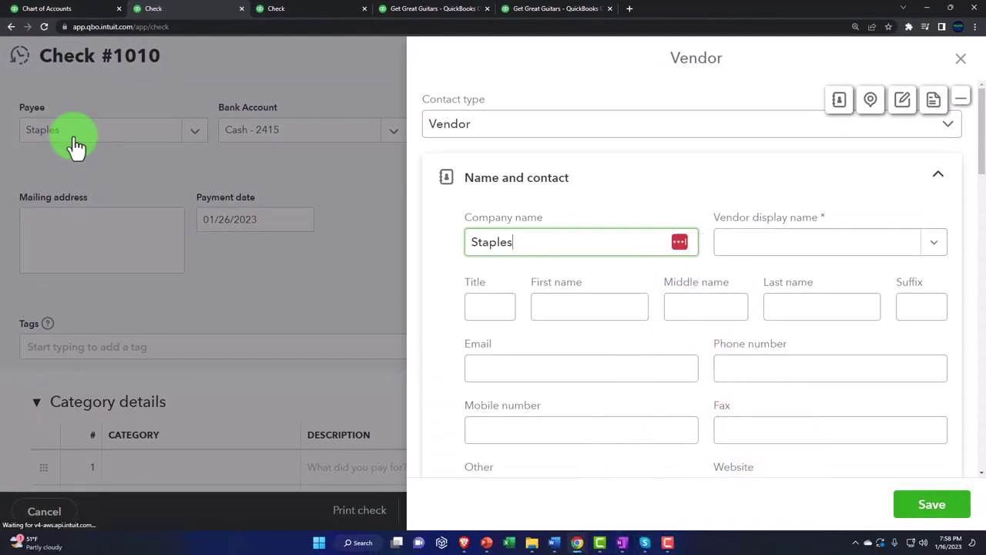
pyautogui.scroll(-2, 653, 262)
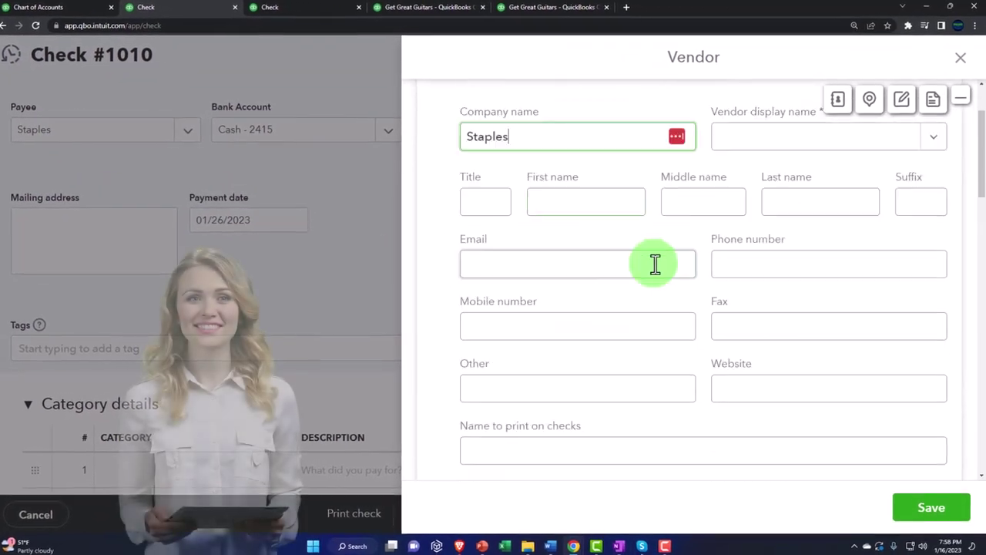
pyautogui.scroll(1, 637, 273)
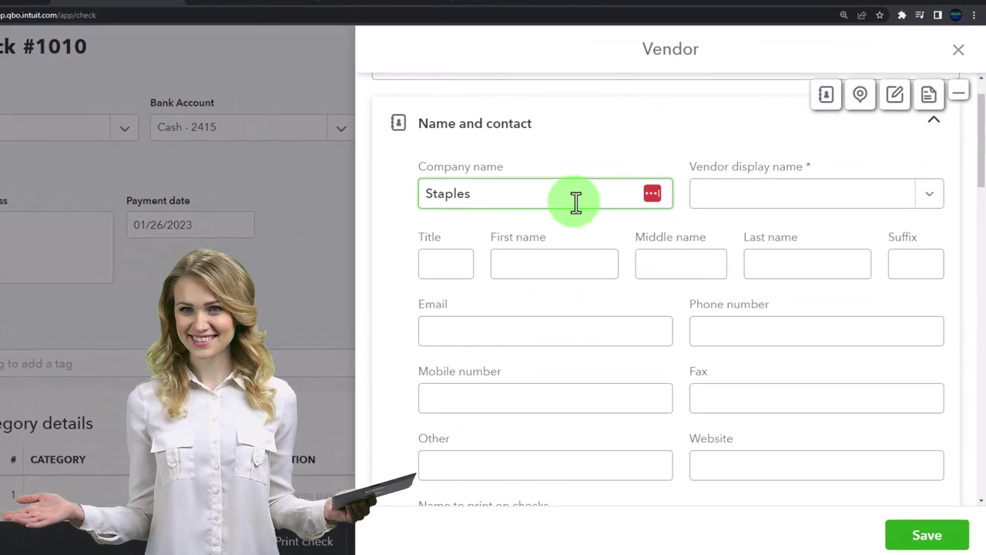
pyautogui.moveTo(576, 202); pyautogui.dragTo(428, 193)
pyautogui.hotkey('ctrl', 'c')
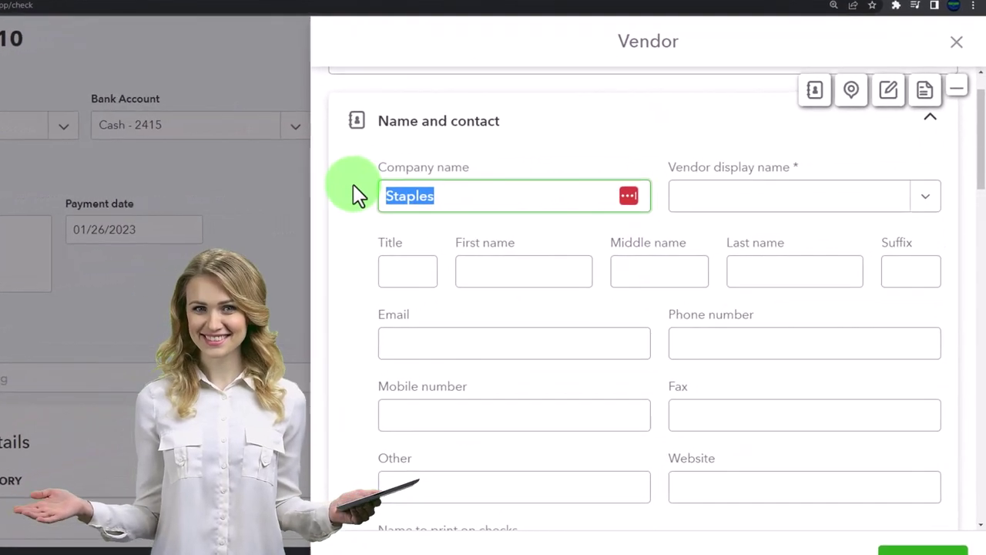
pyautogui.click(741, 200)
pyautogui.hotkey('ctrl', 'v')
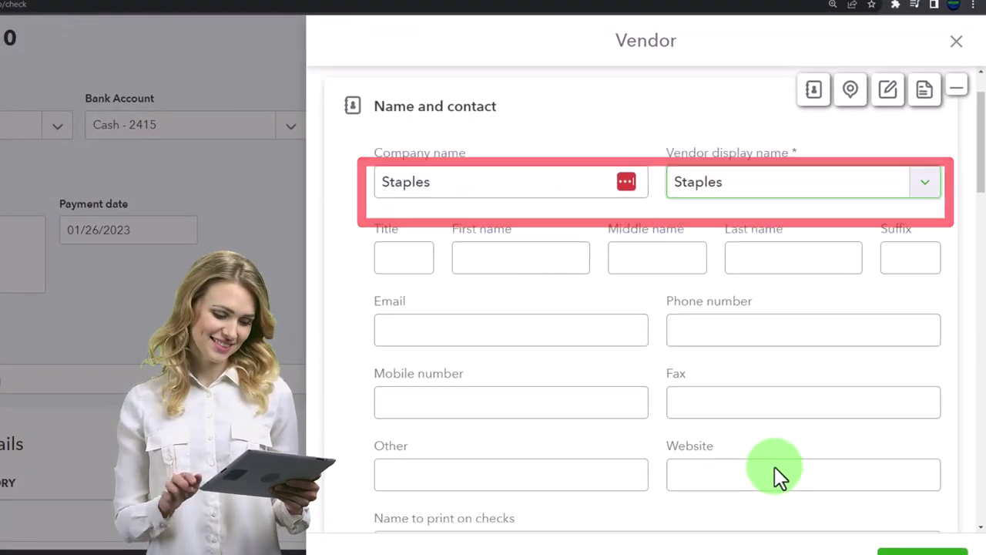
pyautogui.scroll(-2, 774, 474)
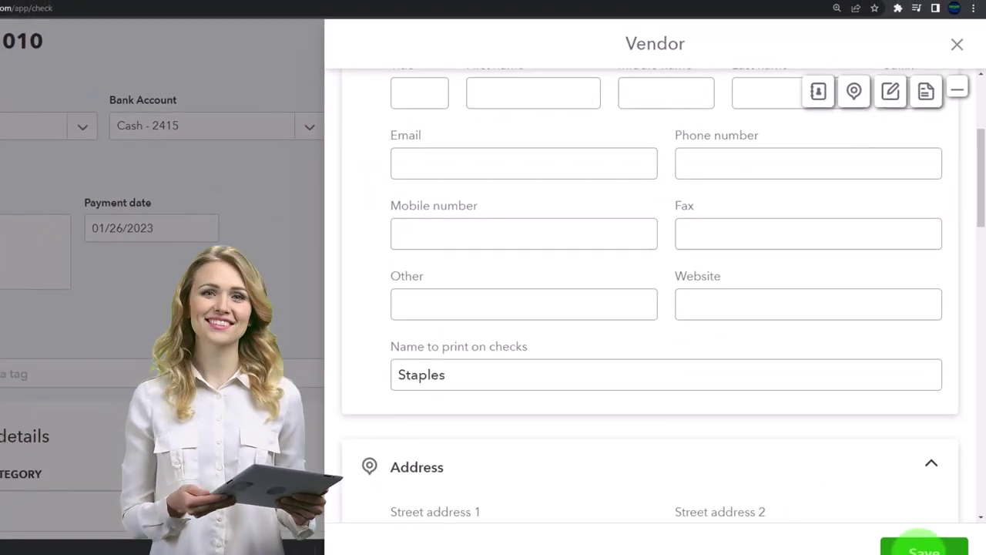
pyautogui.click(924, 549)
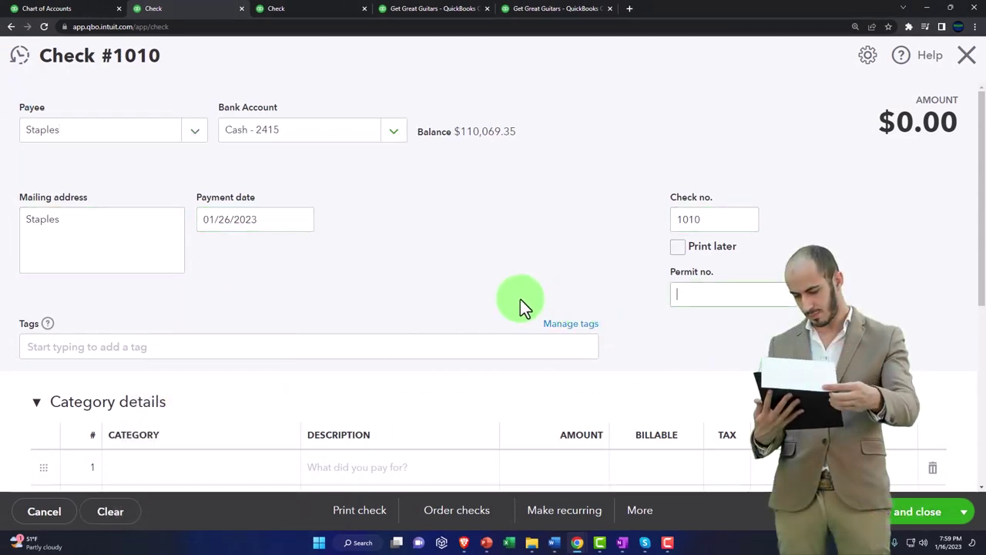
# - Examine the asset accounts on the December 31, 2023 Balance Sheet when considering the category for the Staples check
pyautogui.press('Tab')
pyautogui.scroll(-2, 513, 312)
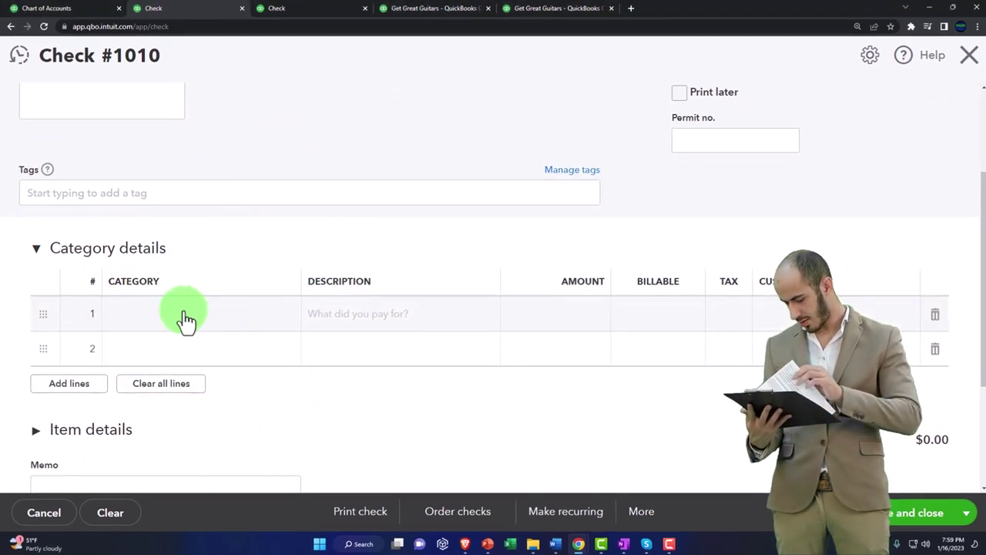
pyautogui.click(183, 317)
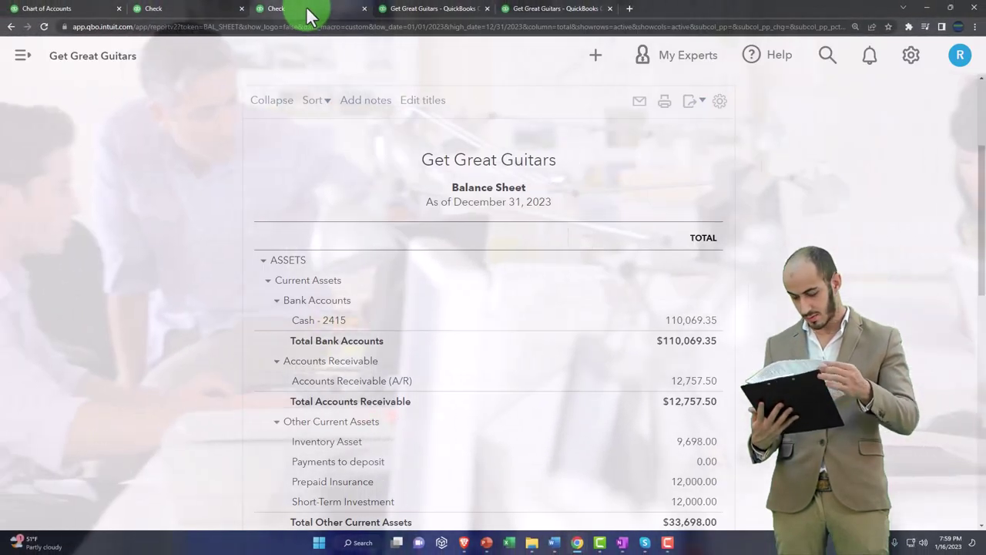
pyautogui.scroll(-2, 483, 406)
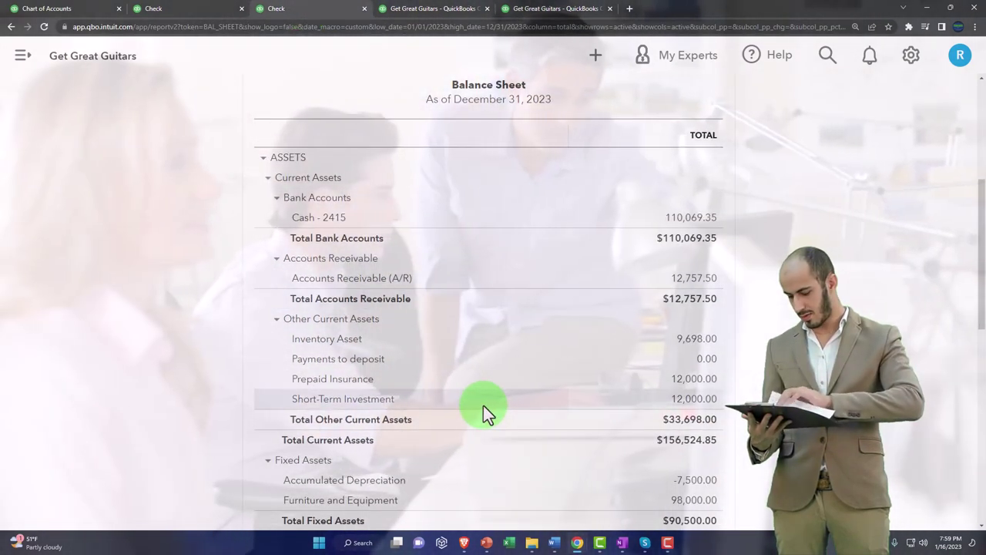
pyautogui.scroll(-3, 483, 405)
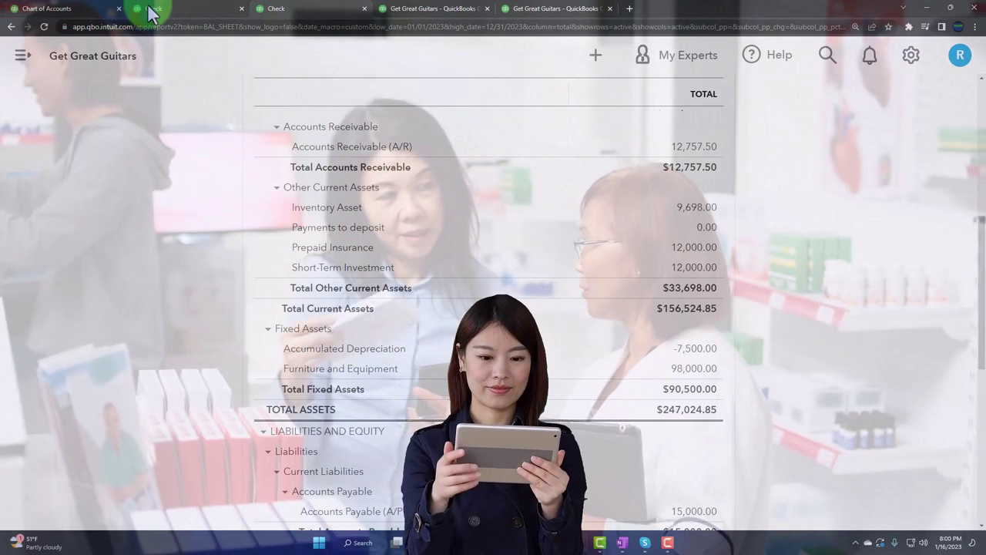
# - Enter one line on check 1010 with the Supplies expense category and an amount of 500.00, and save and close the check
pyautogui.click(152, 11)
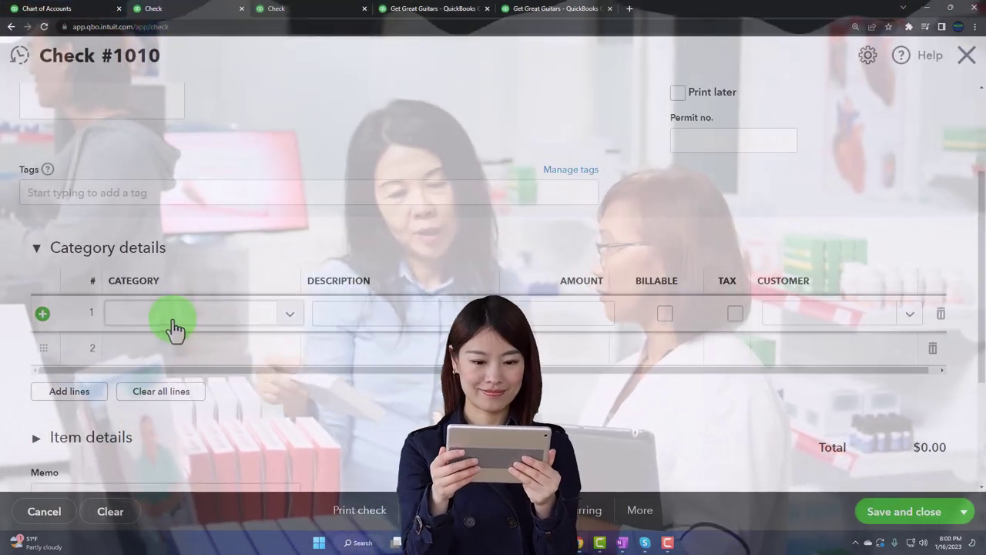
pyautogui.click(172, 326)
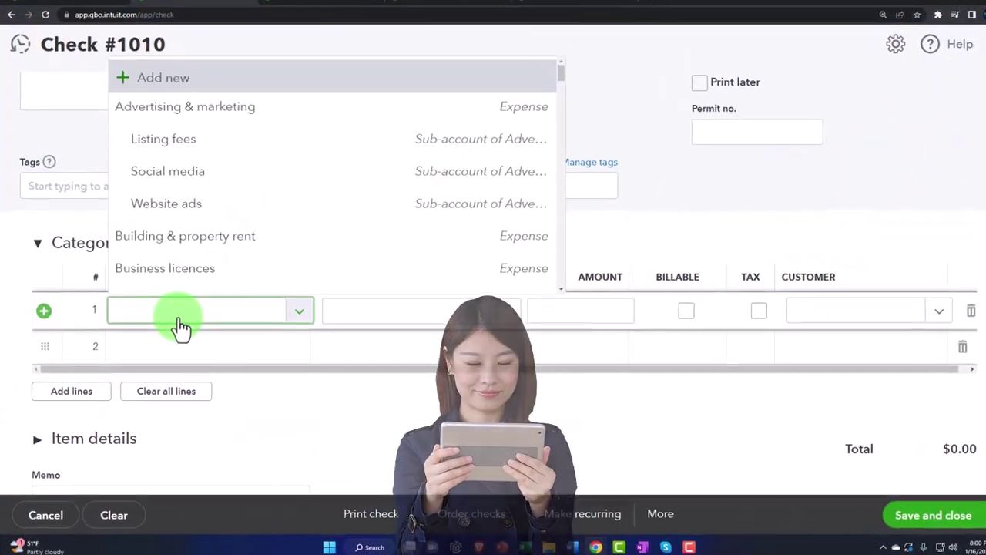
pyautogui.write('supp')
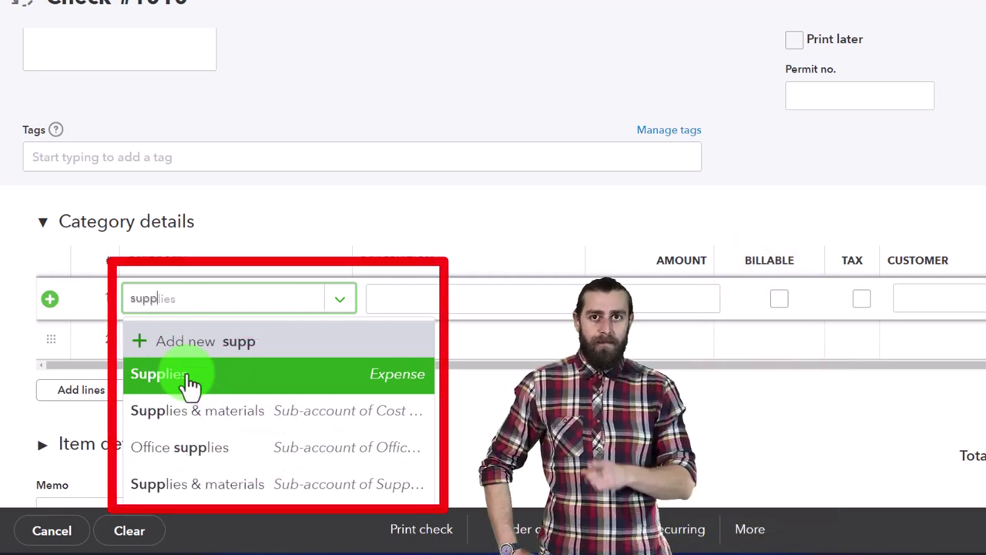
pyautogui.click(188, 383)
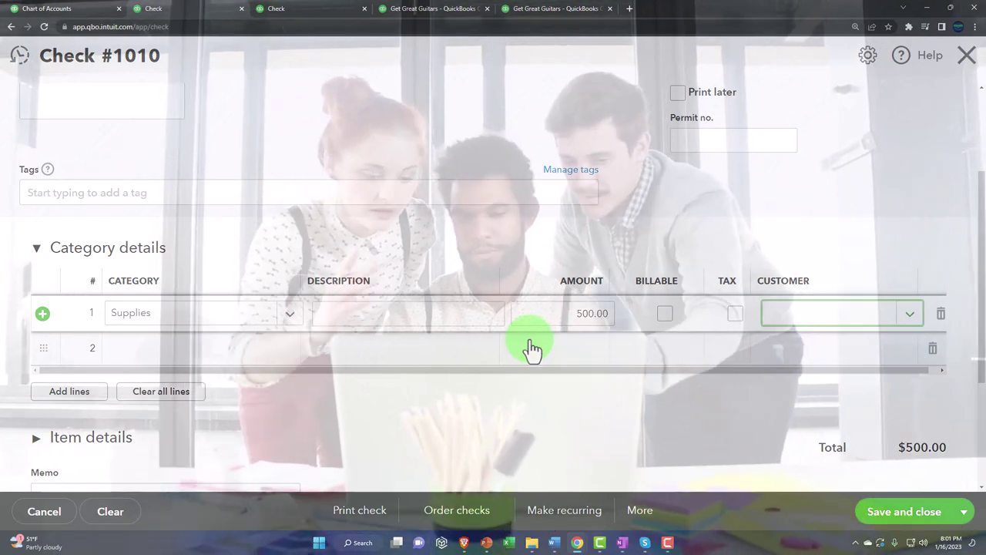
pyautogui.click(532, 349)
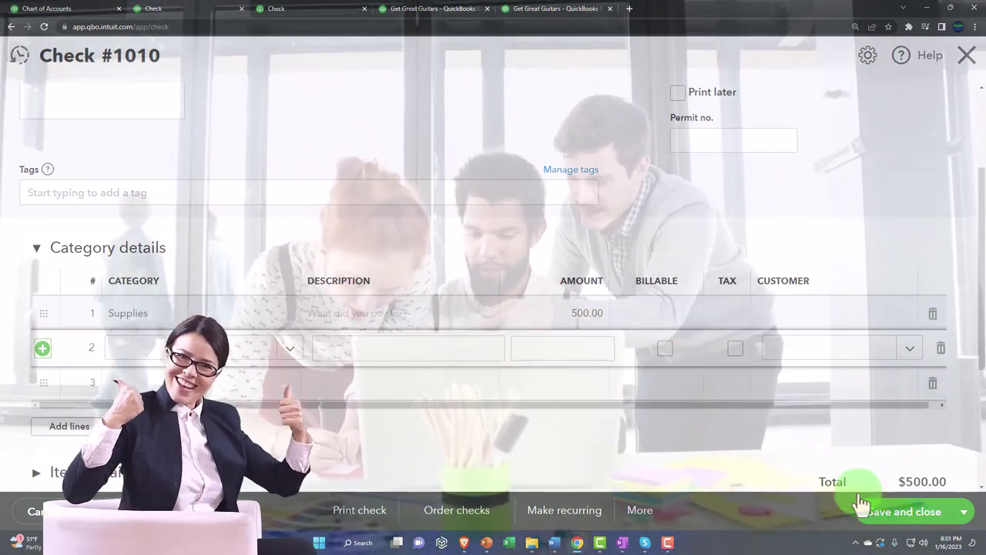
pyautogui.click(886, 510)
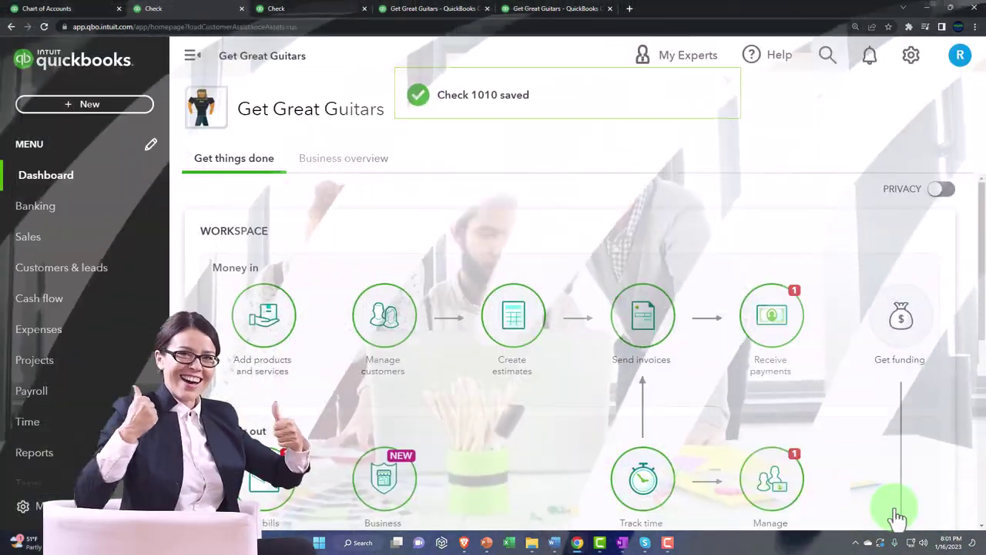
# - Rerun the 2023 Balance Sheet, examine the Cash - 2415 transaction detail for the Staples check, and return to the report summary
pyautogui.click(299, 11)
pyautogui.scroll(5, 341, 286)
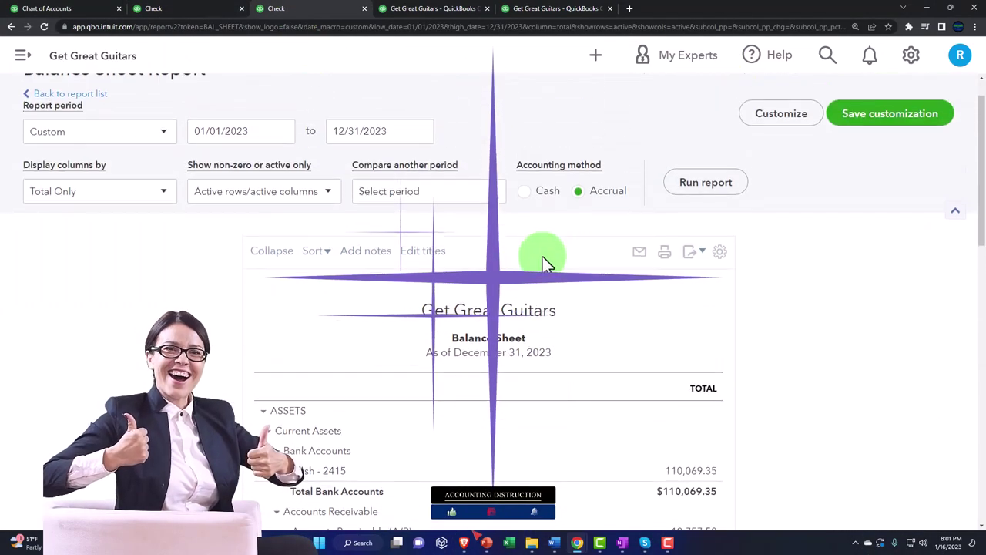
pyautogui.click(686, 194)
pyautogui.scroll(-2, 687, 231)
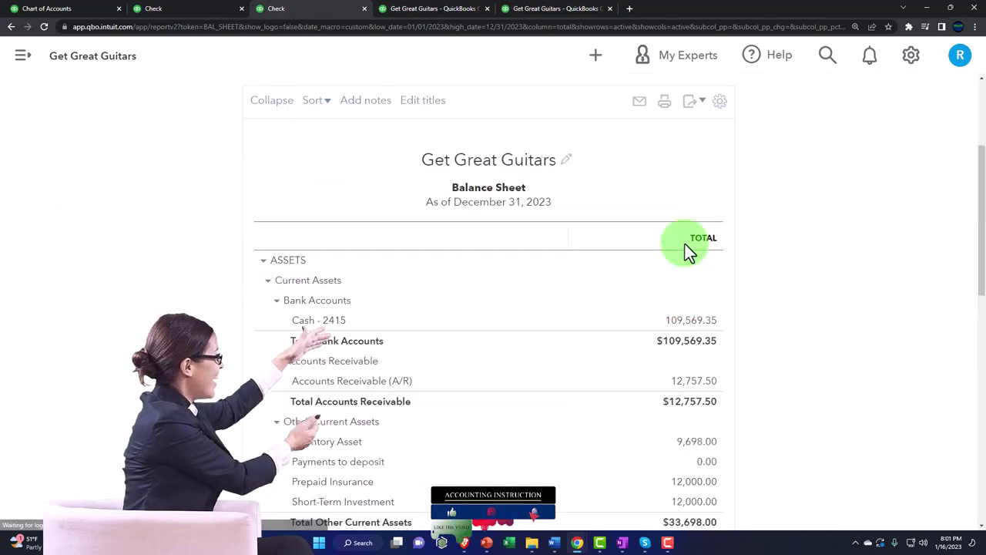
pyautogui.click(688, 323)
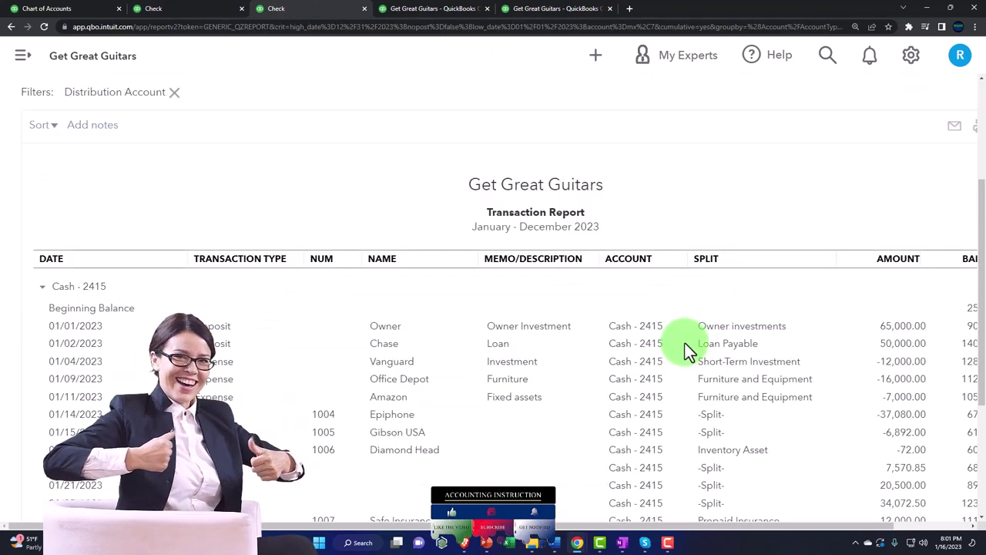
pyautogui.scroll(-3, 685, 343)
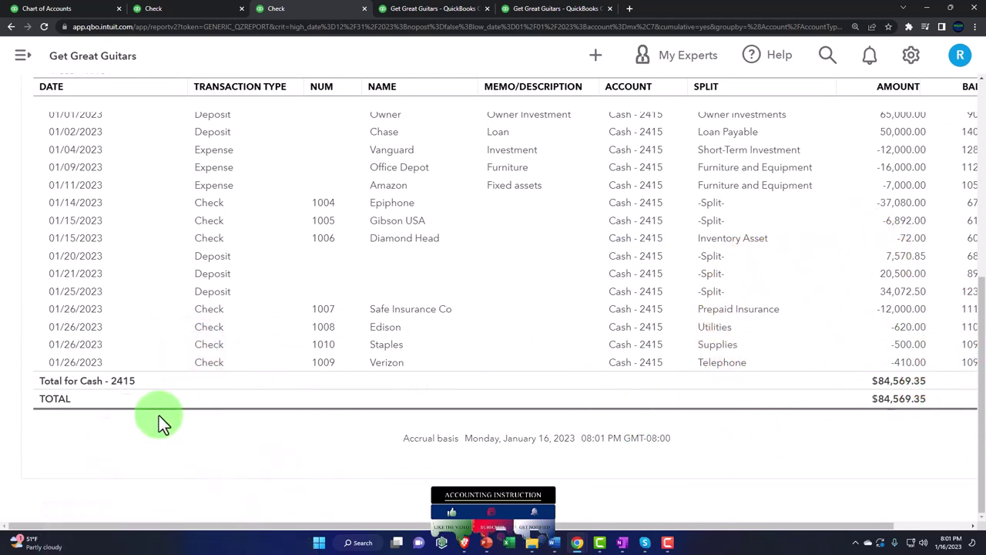
pyautogui.scroll(10, 158, 415)
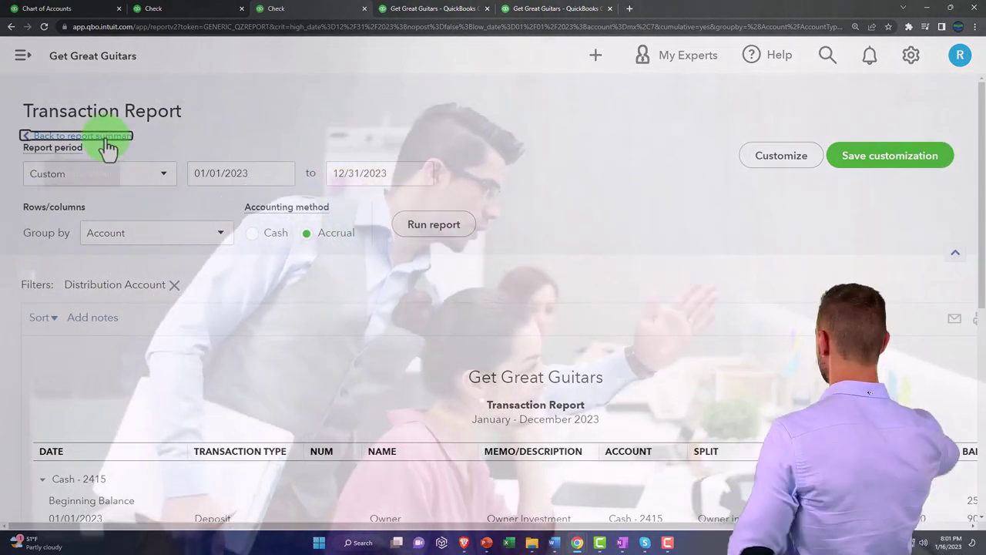
pyautogui.click(107, 142)
pyautogui.scroll(-3, 192, 115)
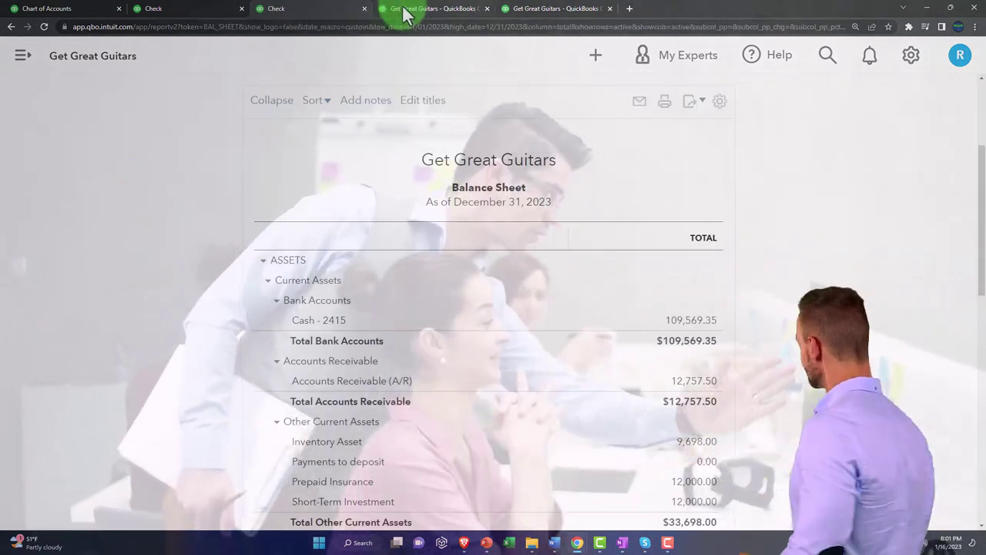
# - Rerun the January - December 2023 Profit and Loss report and check the Supplies expense
pyautogui.click(406, 14)
pyautogui.scroll(3, 437, 96)
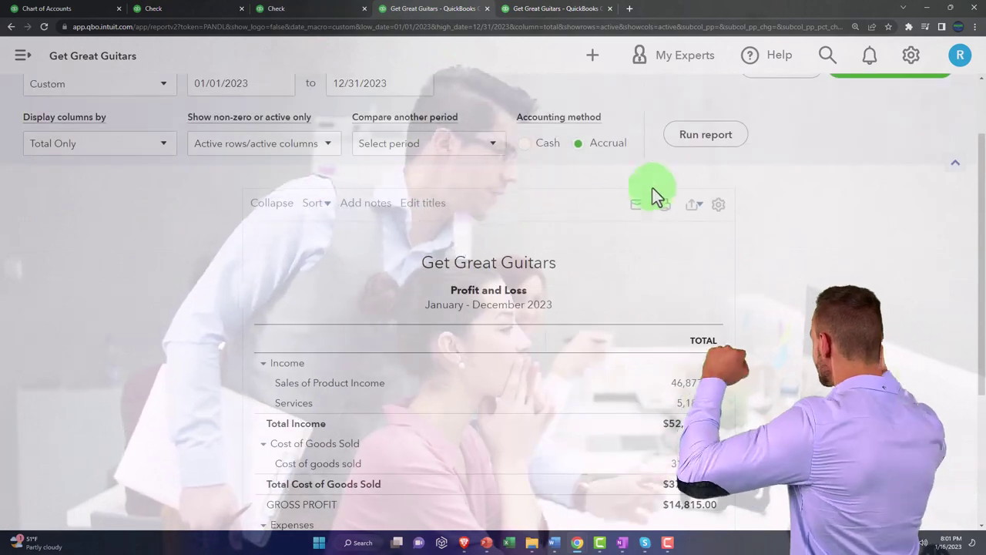
pyautogui.scroll(-2, 697, 152)
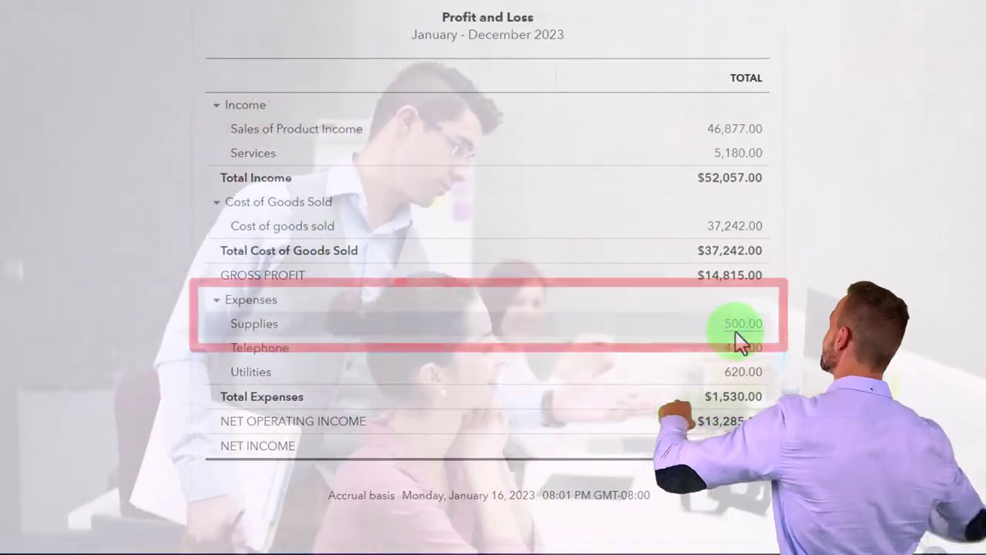
# - Rerun the 2023 Trial Balance and examine the Supplies, Telephone and Utilities accounts and the totals
pyautogui.click(562, 9)
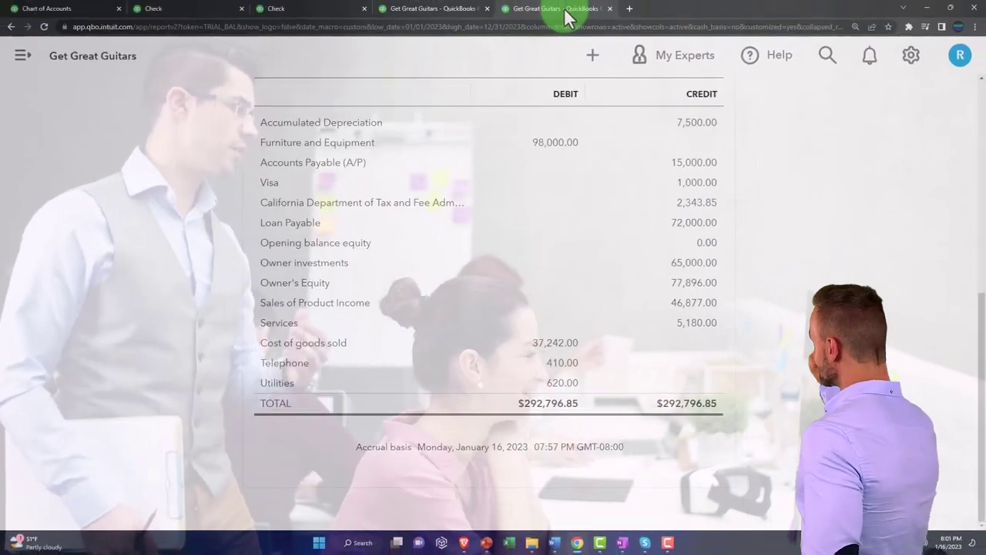
pyautogui.scroll(5, 535, 154)
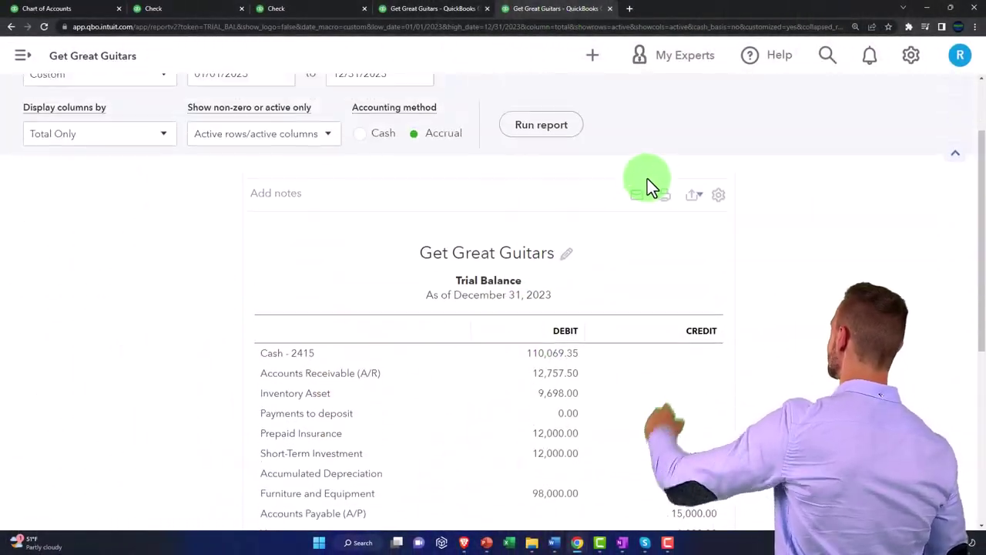
pyautogui.scroll(1, 648, 179)
pyautogui.scroll(-4, 570, 200)
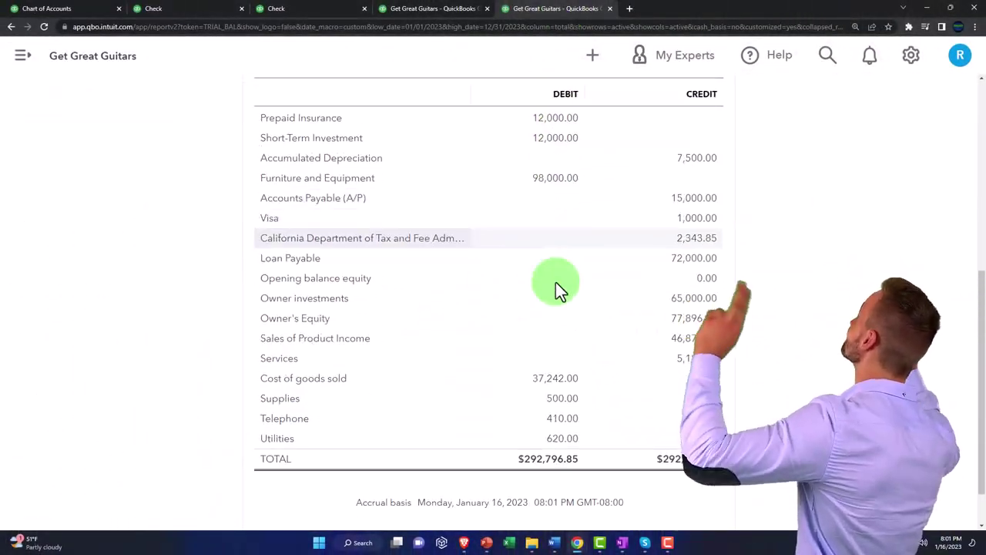
pyautogui.scroll(-1, 555, 282)
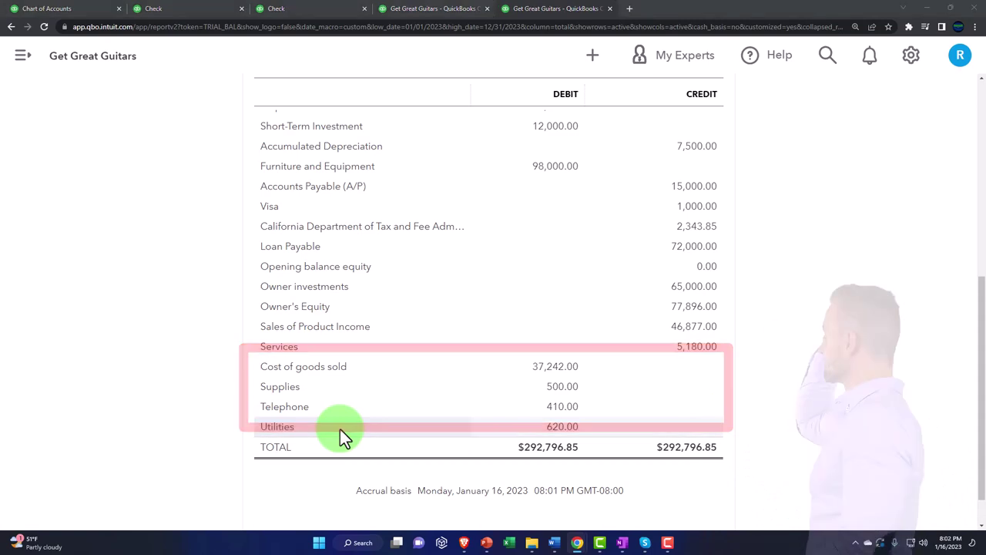
# - Open the Cash - 2415 transaction detail from the Trial Balance and open the Edison check, number 1008
pyautogui.scroll(3, 425, 417)
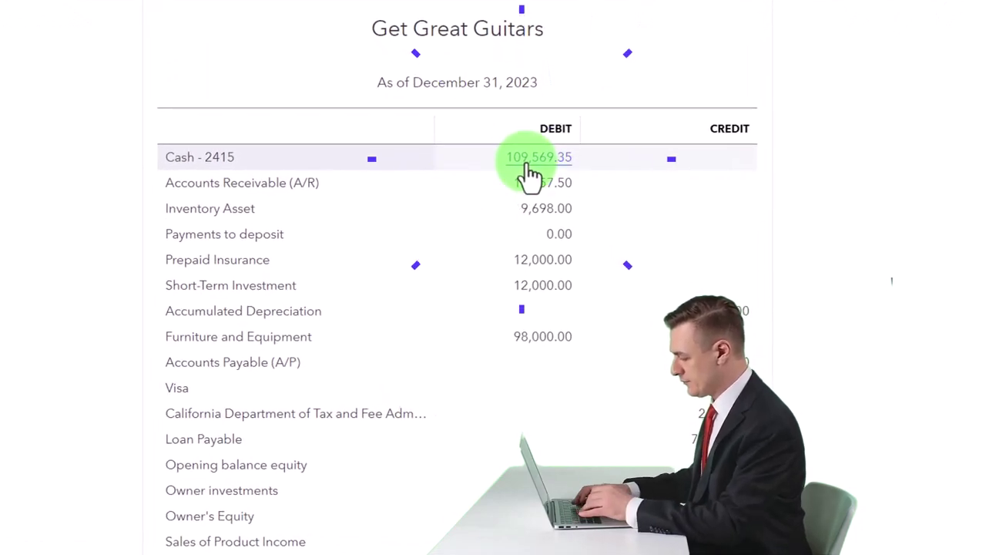
pyautogui.click(526, 163)
pyautogui.scroll(-3, 513, 264)
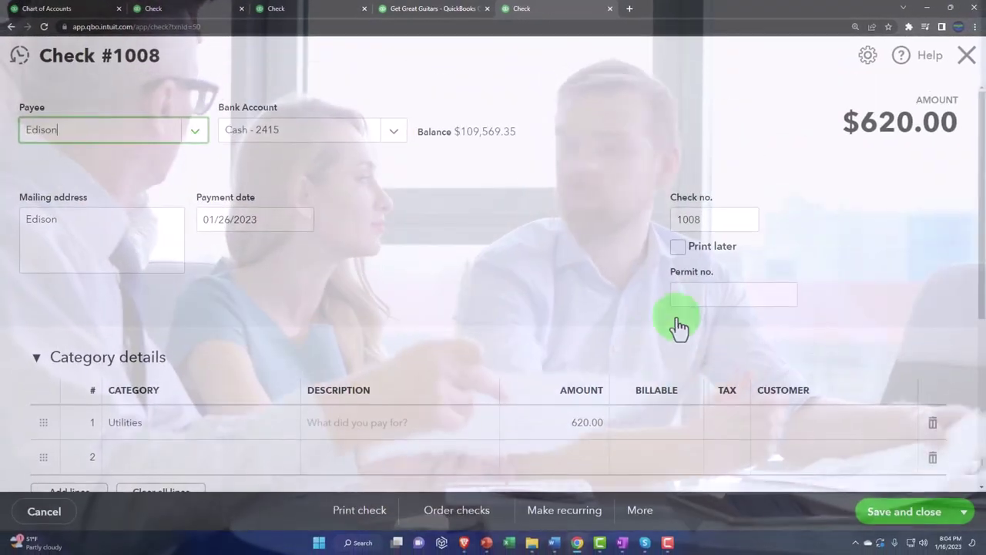
# - Change the Edison check's number to 1009 and save it, accepting the duplicate number
pyautogui.click(717, 221)
pyautogui.press('BackSpace')
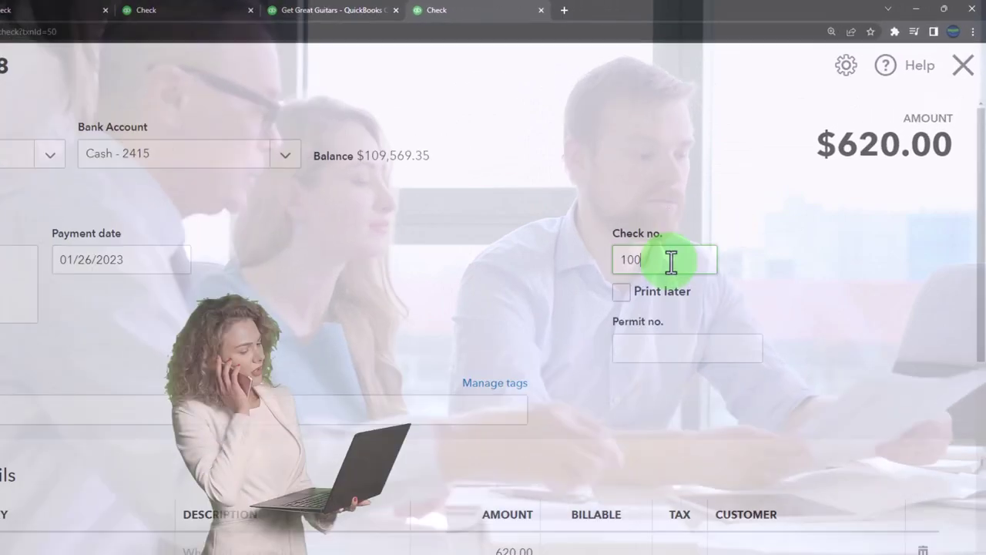
pyautogui.write('9')
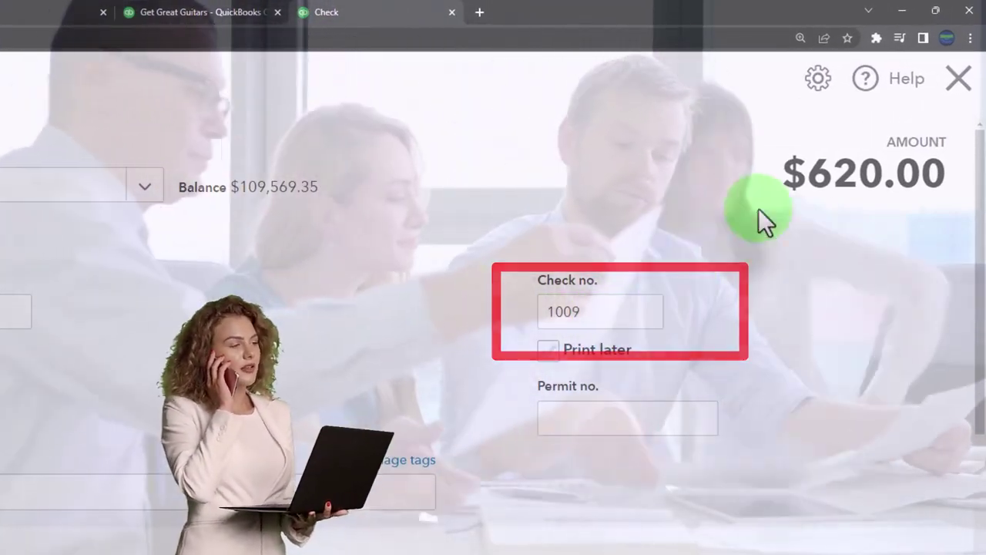
pyautogui.click(958, 84)
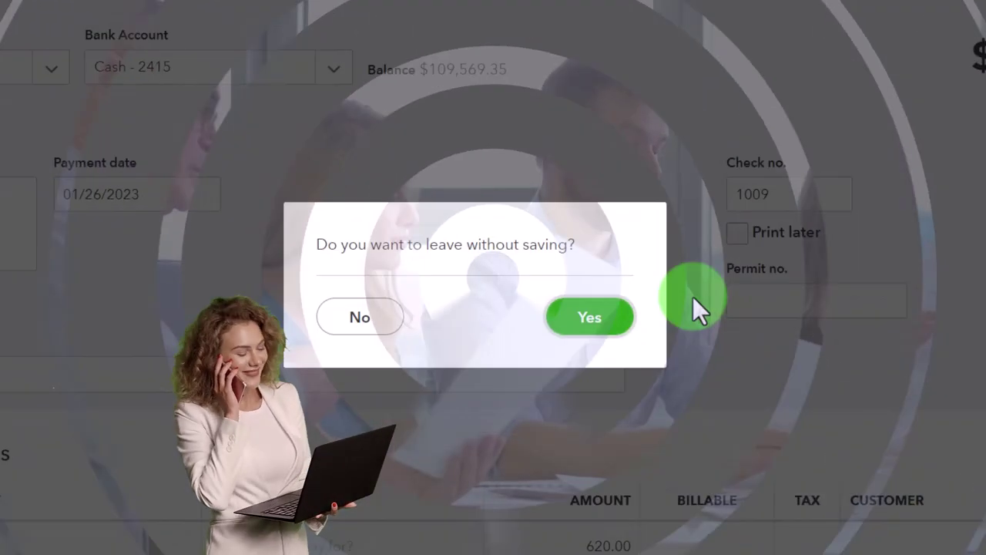
pyautogui.click(408, 433)
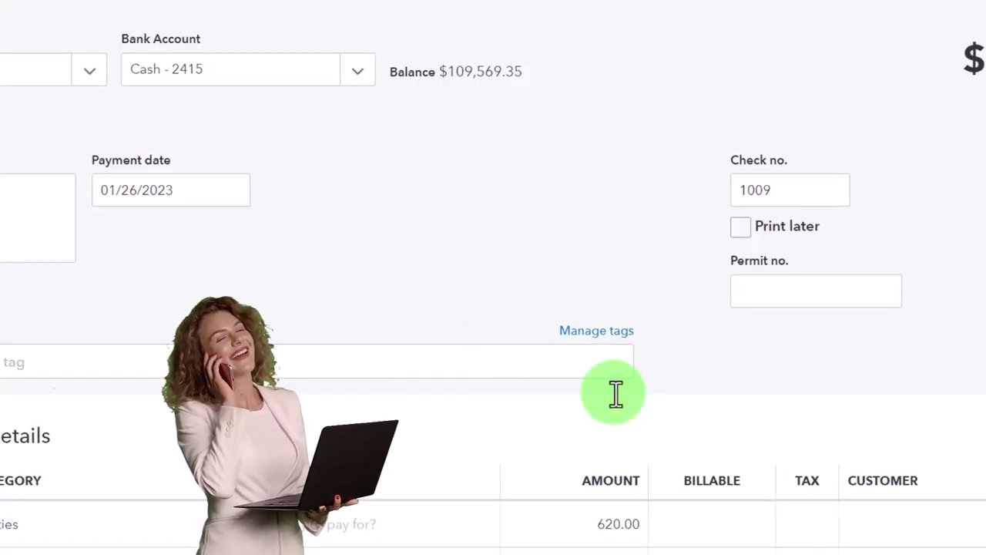
pyautogui.click(919, 511)
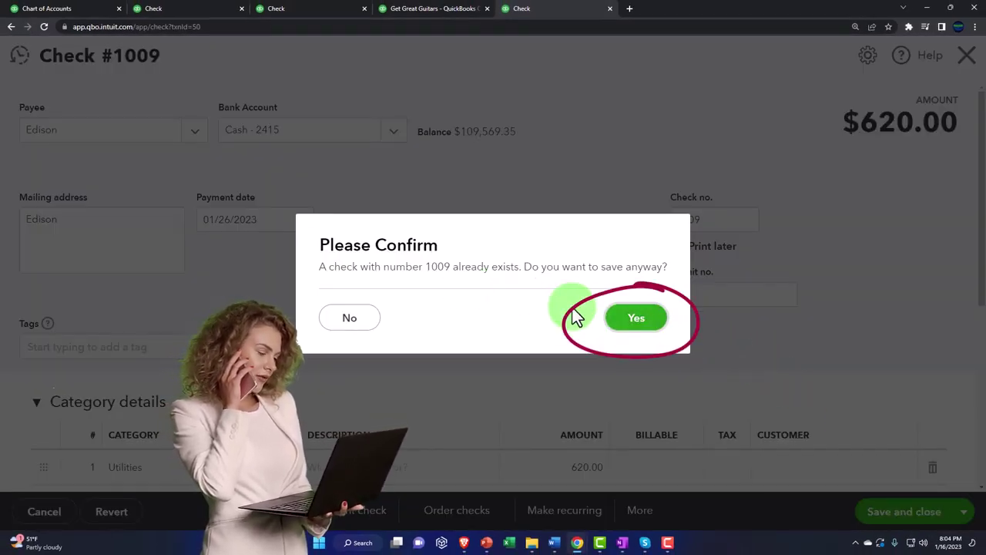
pyautogui.click(633, 319)
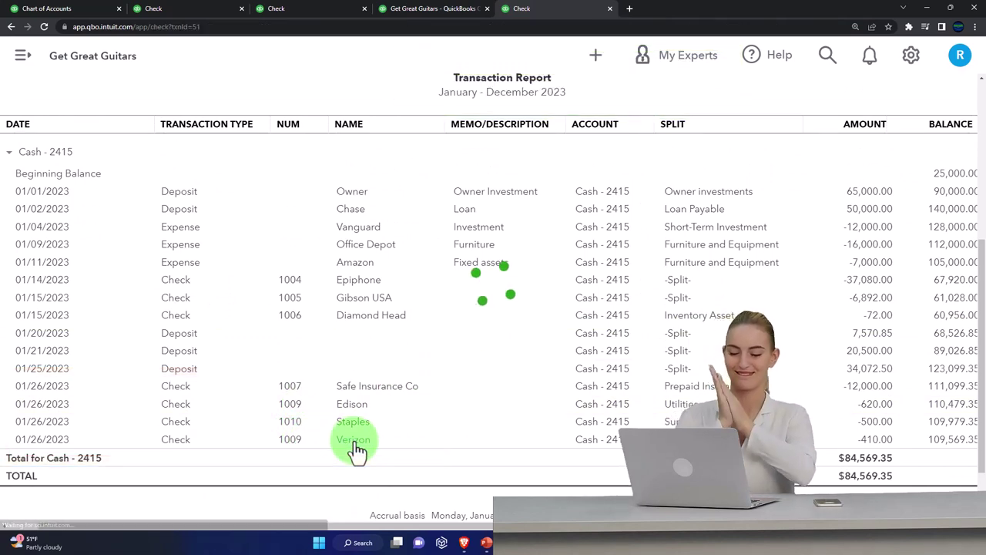
# - Change the Verizon check's number to 1010 and save it, accepting the duplicate number
pyautogui.doubleClick(703, 231)
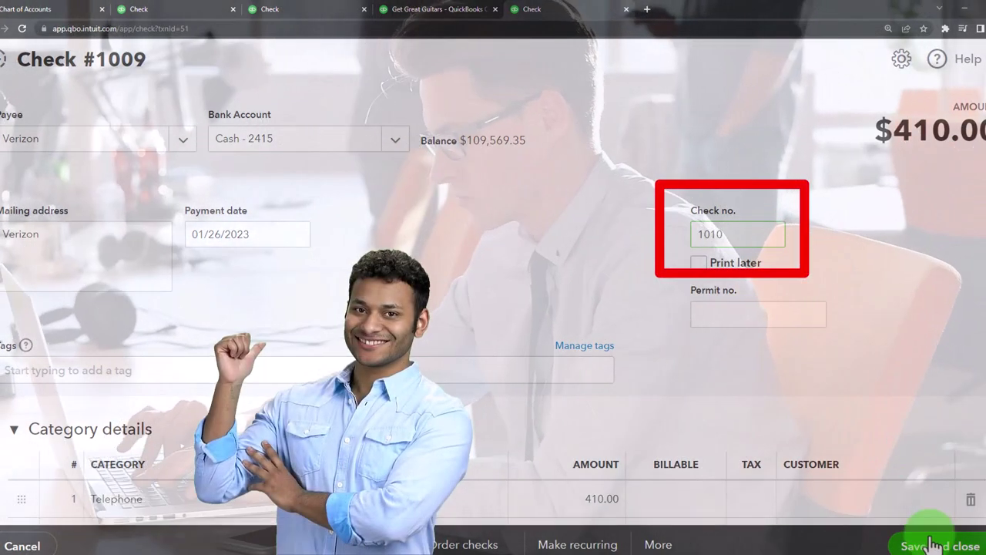
pyautogui.click(934, 545)
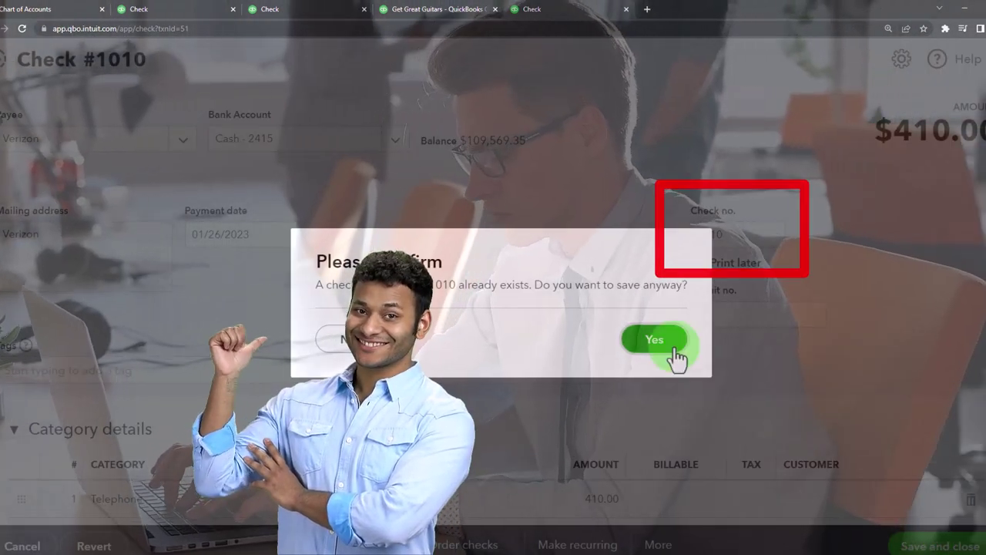
pyautogui.click(676, 355)
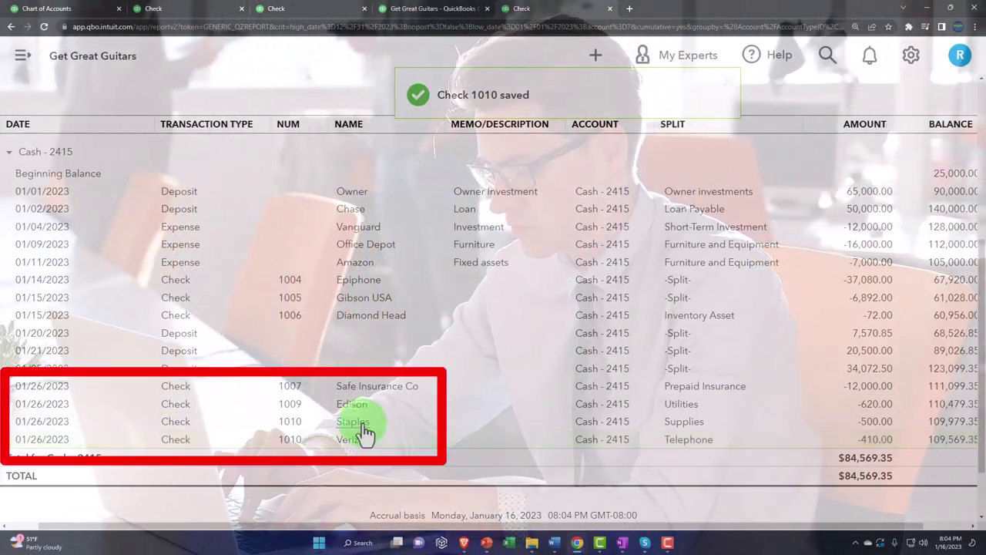
# - Open the Staples check from the Cash - 2415 transaction report, set its check number to 1008, and save and close it
pyautogui.click(362, 427)
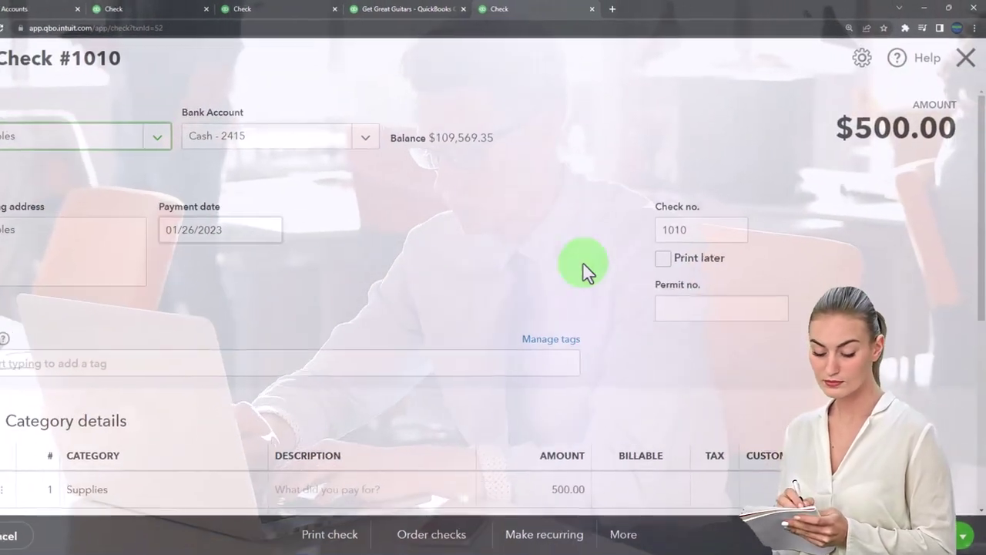
pyautogui.doubleClick(682, 229)
pyautogui.write('1008')
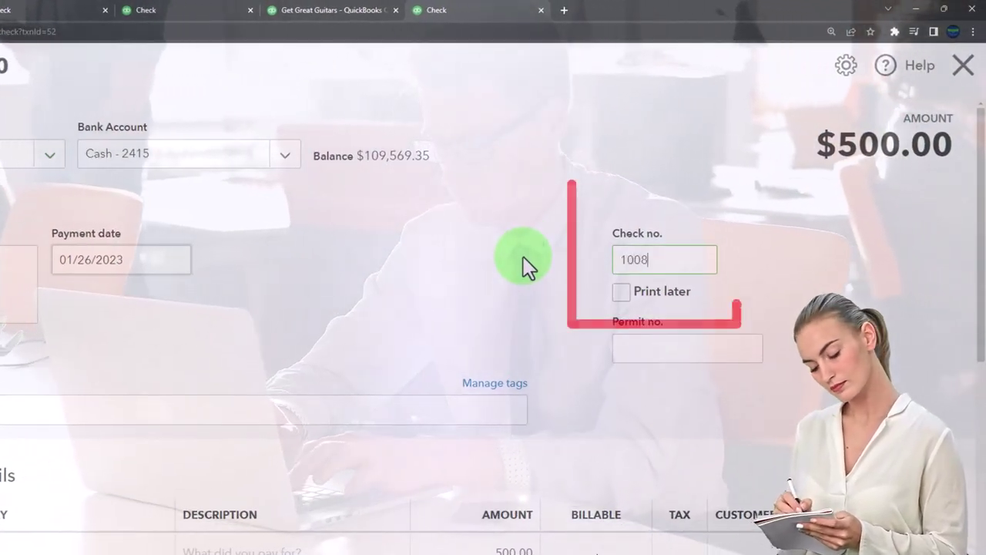
pyautogui.press('Tab')
pyautogui.press('space')
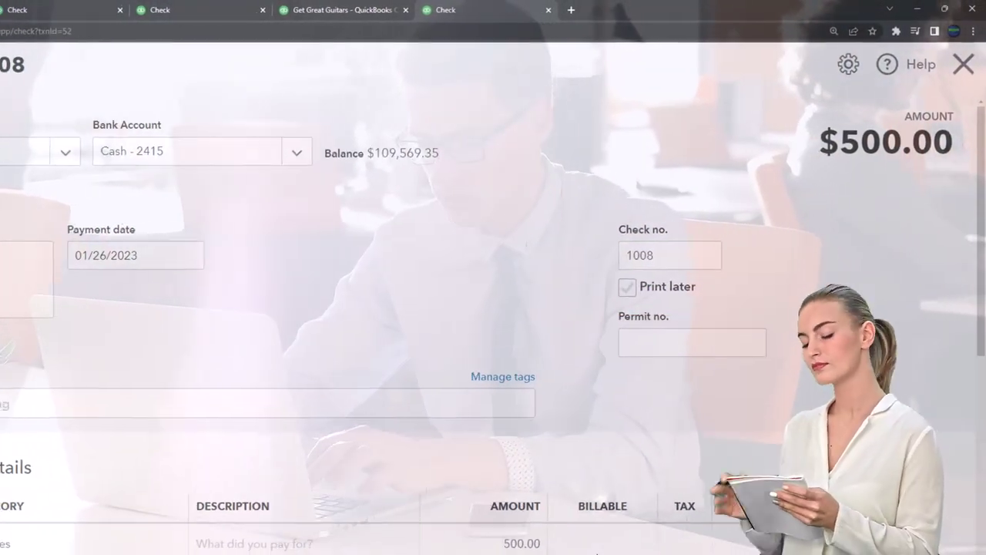
pyautogui.hotkey('ctrl', 'alt', 'd')
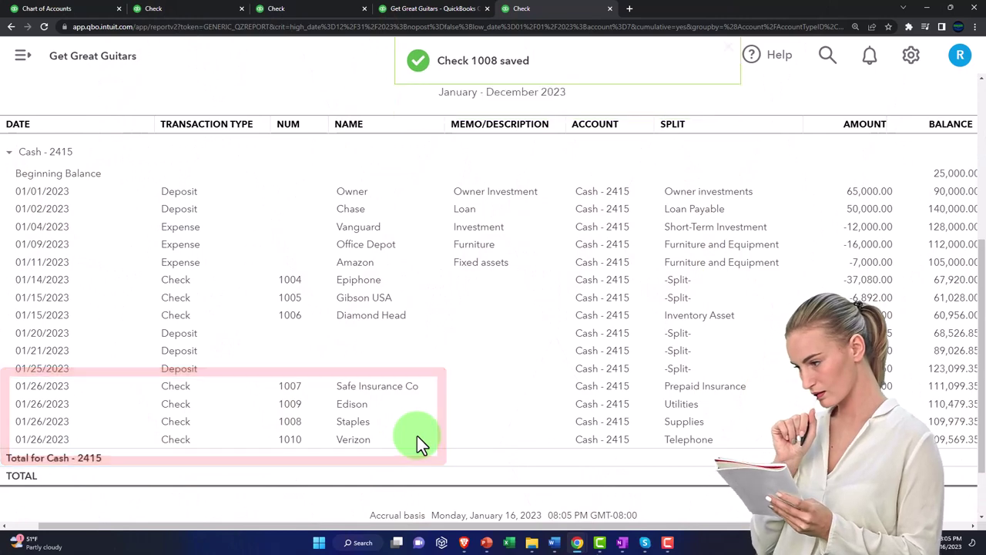
# - Return to the Trial Balance summary and look over the 2023 Profit and Loss and Balance Sheet reports
pyautogui.scroll(4, 436, 362)
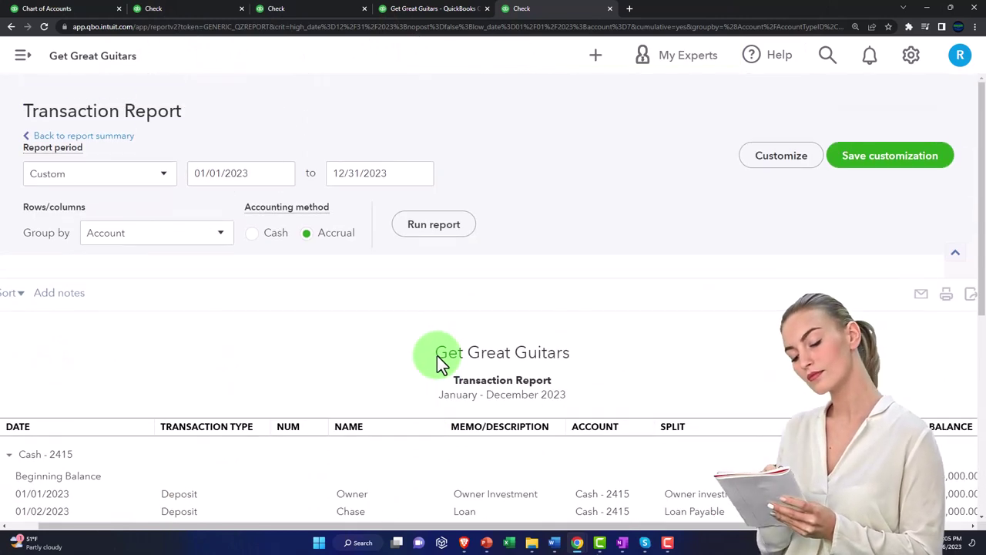
pyautogui.click(120, 138)
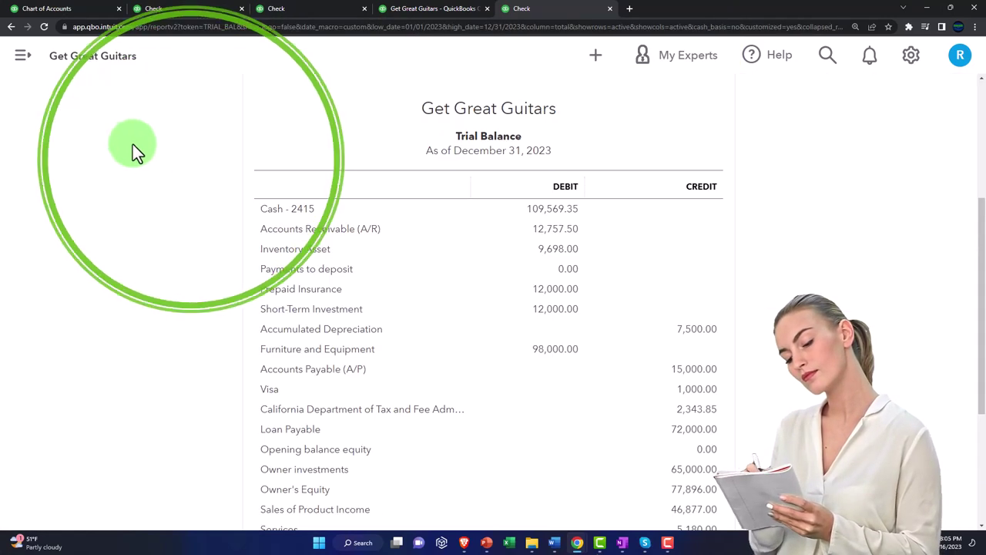
pyautogui.click(413, 9)
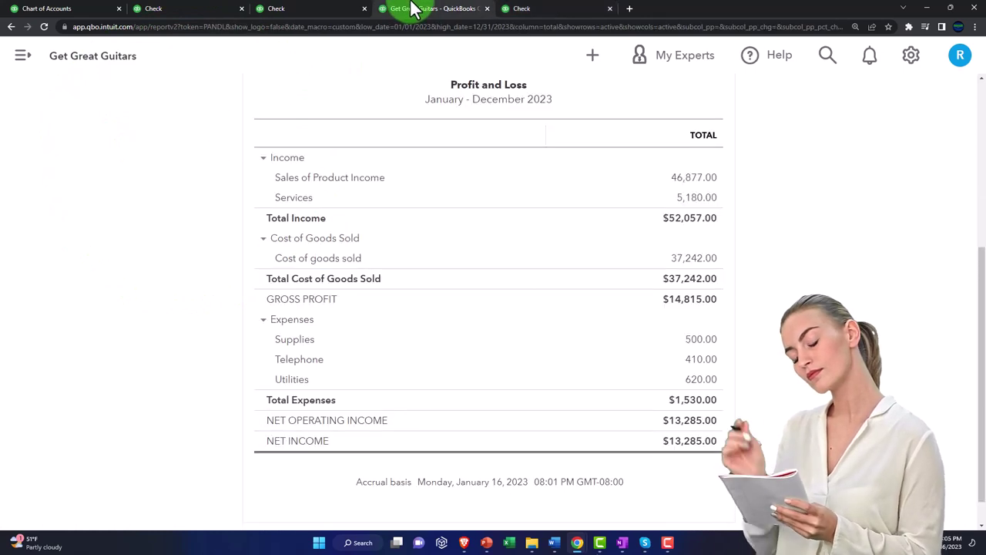
pyautogui.click(319, 13)
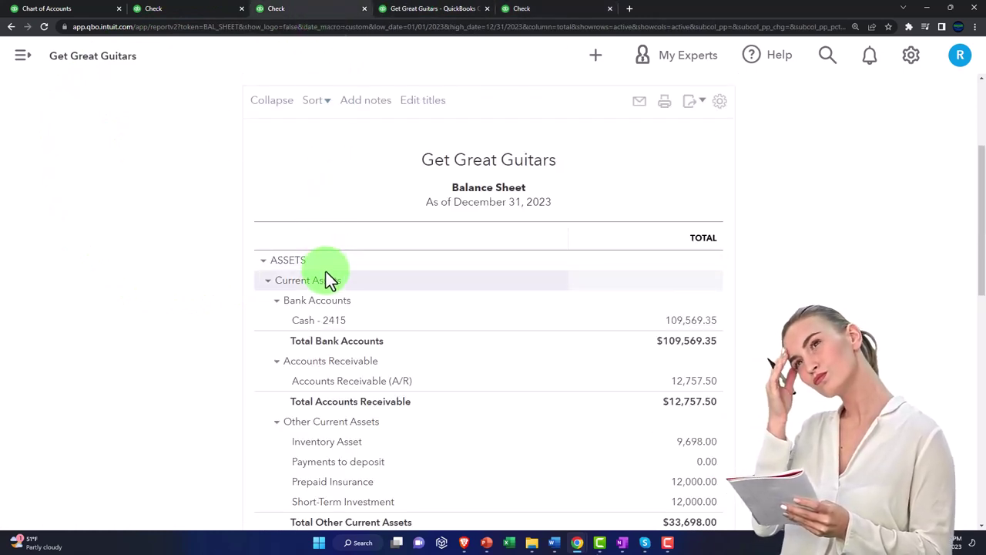
pyautogui.scroll(-3, 326, 271)
pyautogui.scroll(-3, 327, 272)
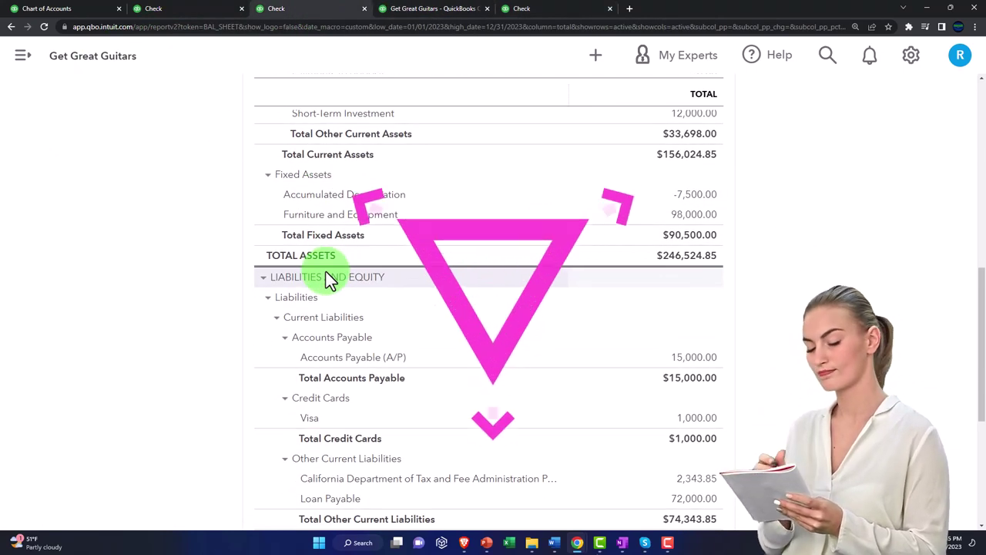
# - Compare the expenses on the Profit and Loss with the Cash - 2415 account on the Balance Sheet
pyautogui.click(413, 11)
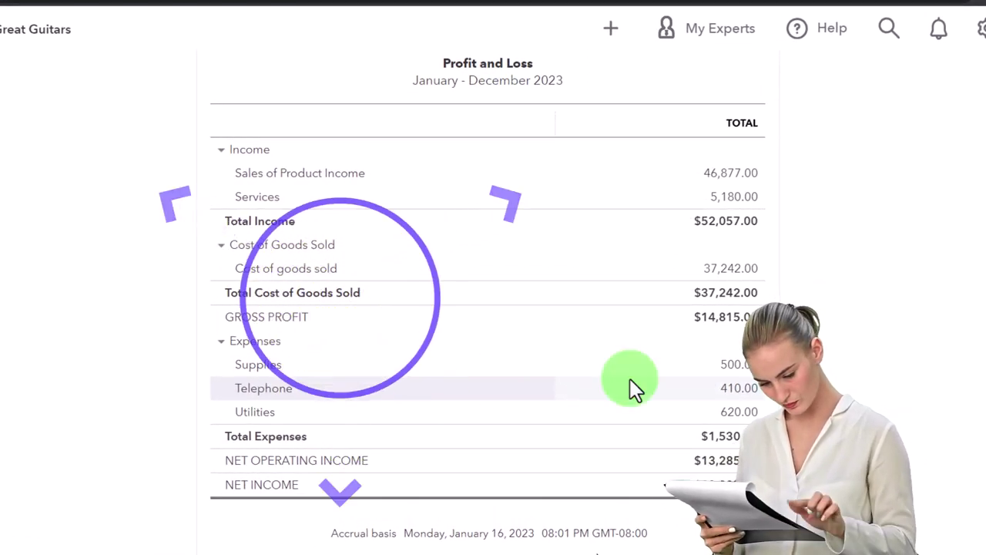
pyautogui.scroll(3, 711, 377)
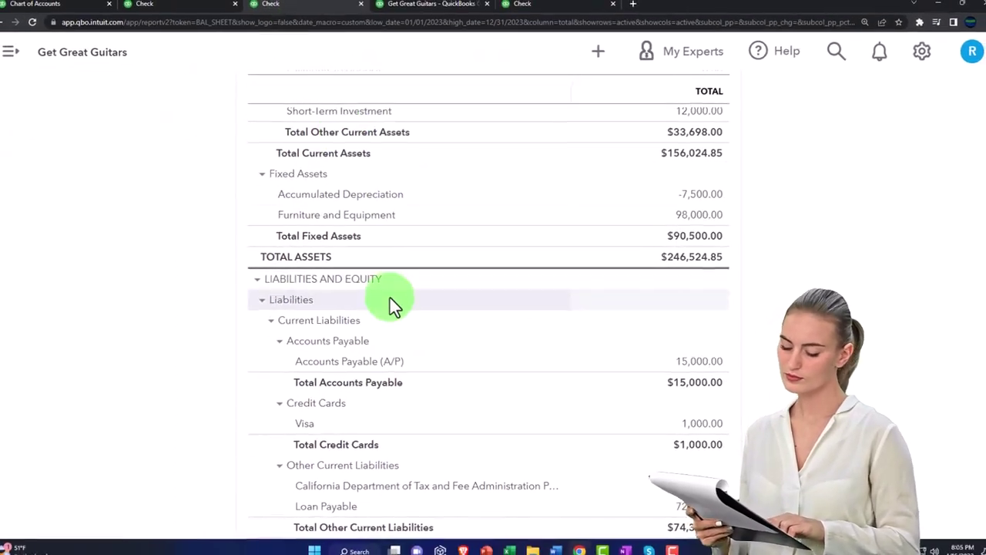
pyautogui.scroll(5, 391, 304)
pyautogui.scroll(1, 567, 340)
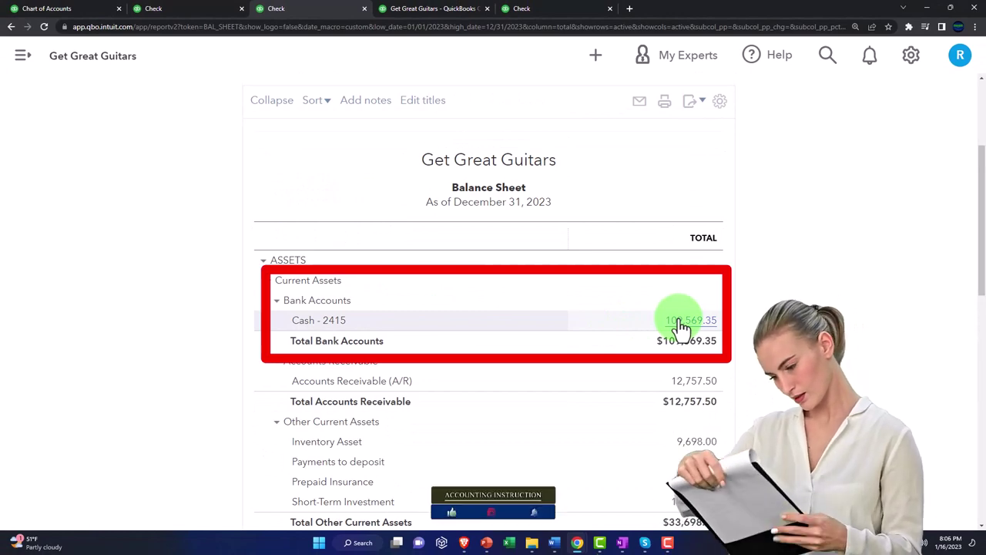
# - Look through the Vendors list under Expenses and open Edison's transaction list
pyautogui.click(81, 11)
pyautogui.scroll(3, 98, 169)
pyautogui.click(23, 56)
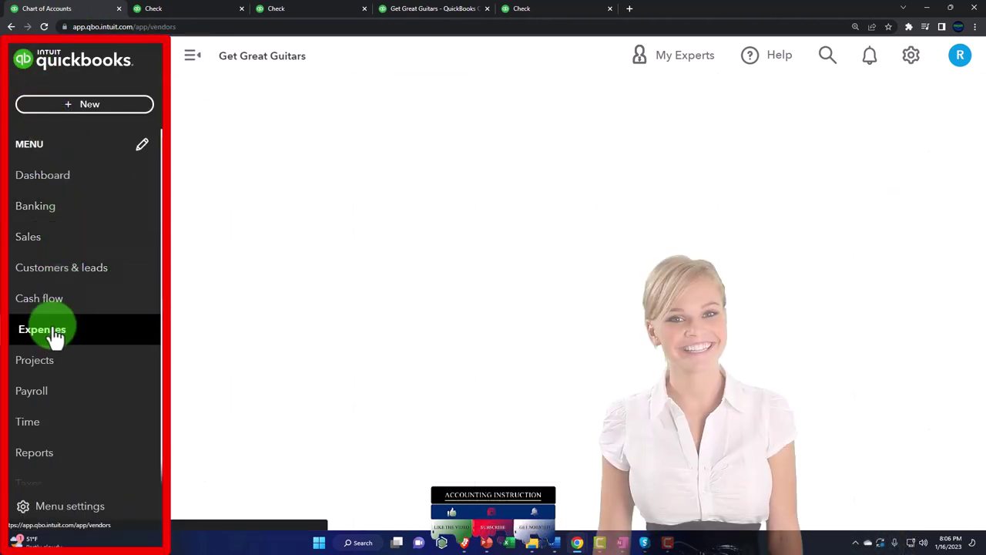
pyautogui.click(54, 331)
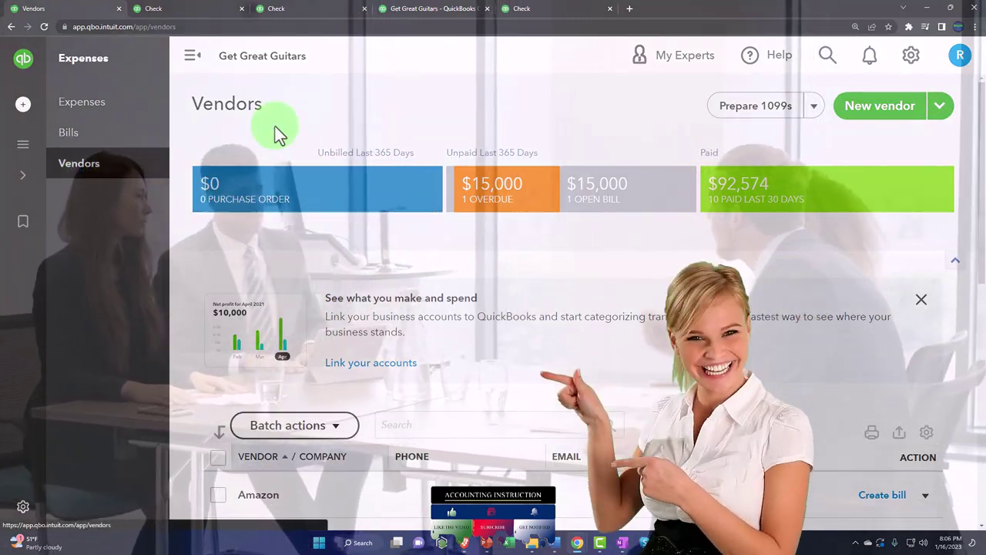
pyautogui.click(193, 56)
pyautogui.scroll(-2, 283, 341)
pyautogui.scroll(-5, 285, 339)
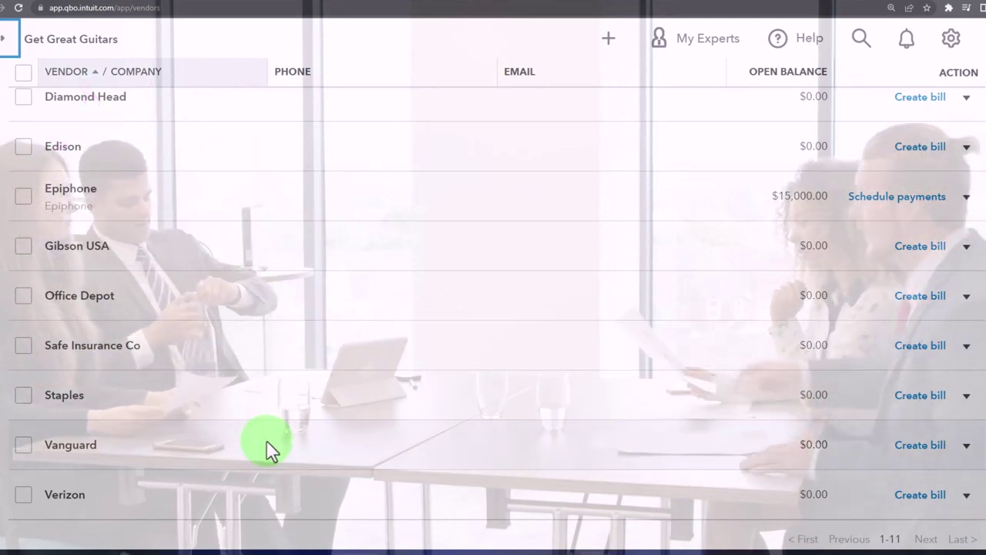
pyautogui.scroll(1, 269, 451)
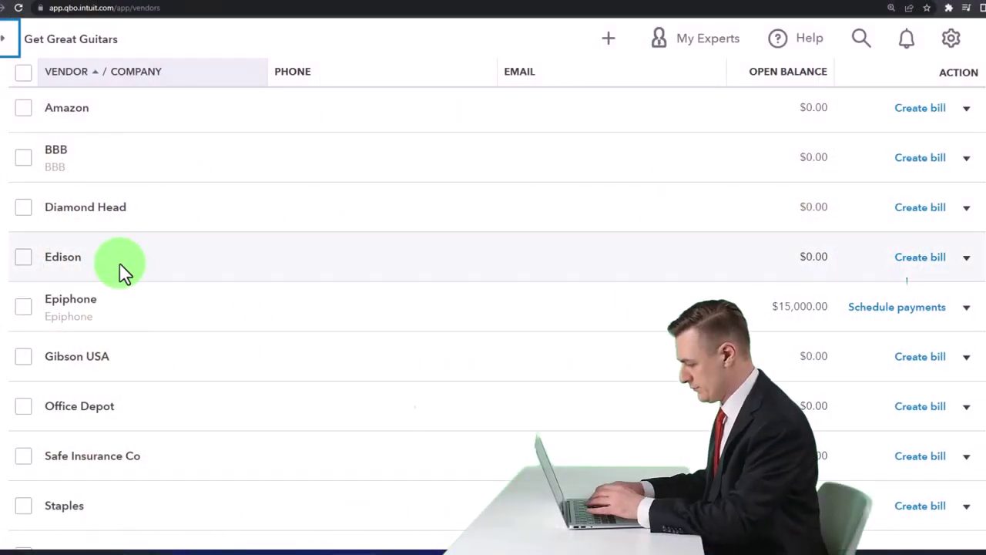
pyautogui.click(78, 266)
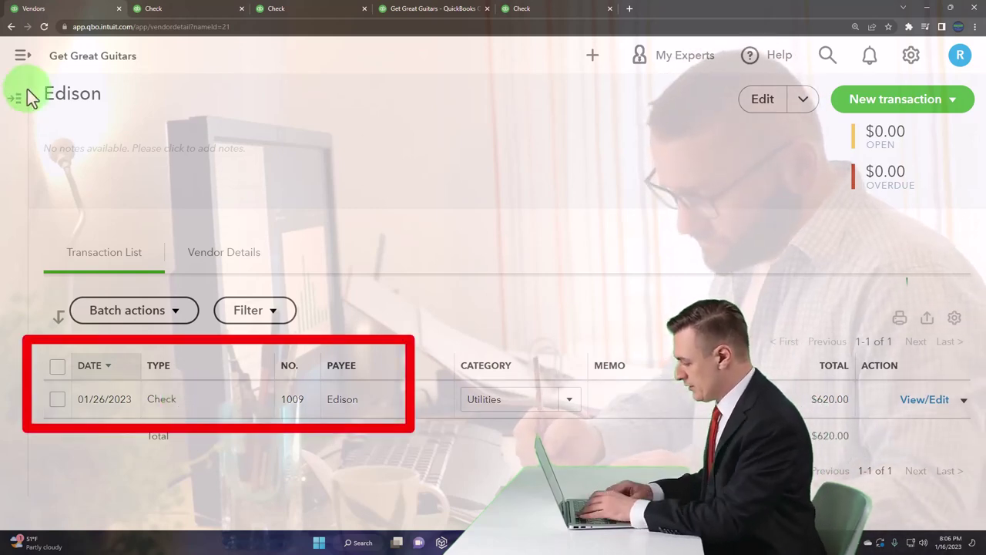
# - Check the Bills page under Expenses and open the Expense Transactions list at full width
pyautogui.click(22, 64)
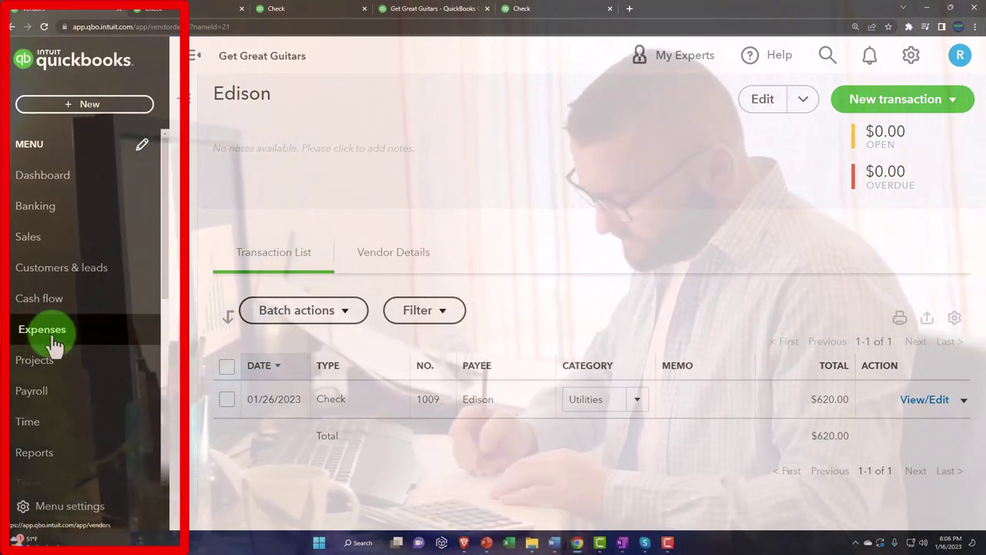
pyautogui.click(54, 339)
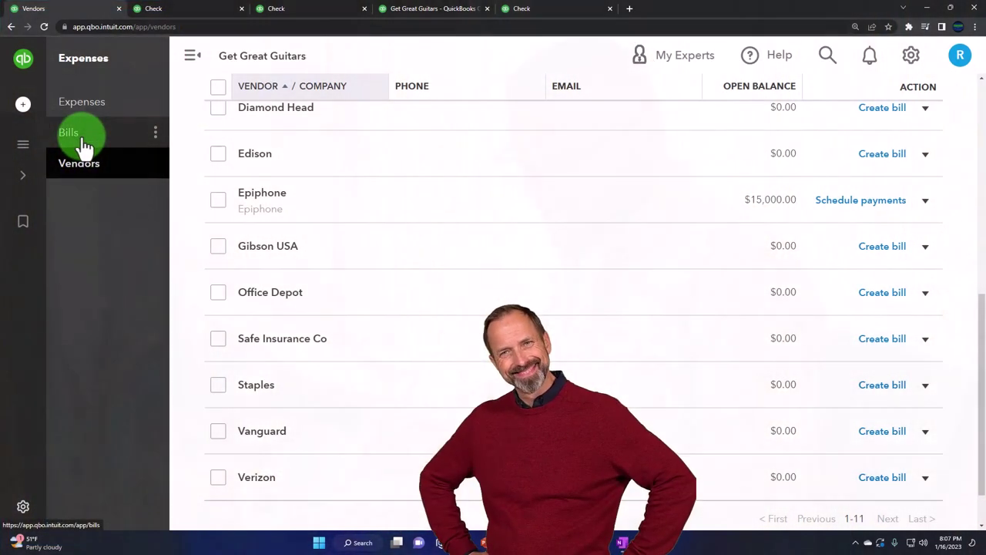
pyautogui.click(85, 147)
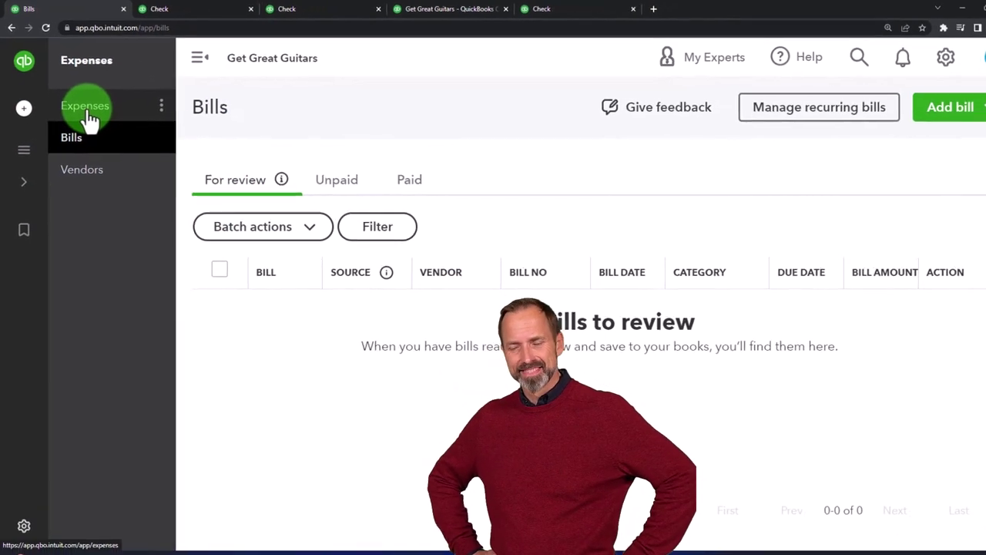
pyautogui.click(82, 103)
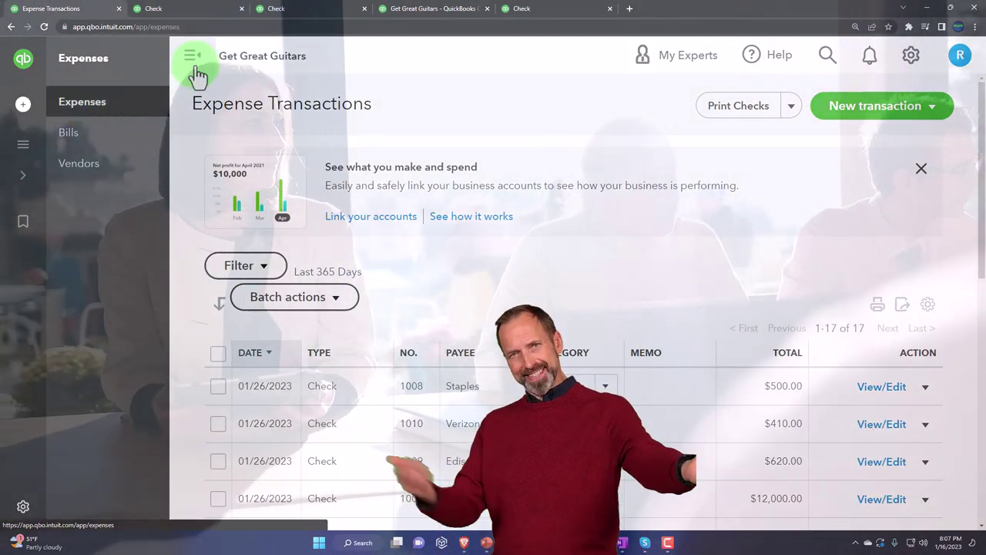
pyautogui.click(194, 66)
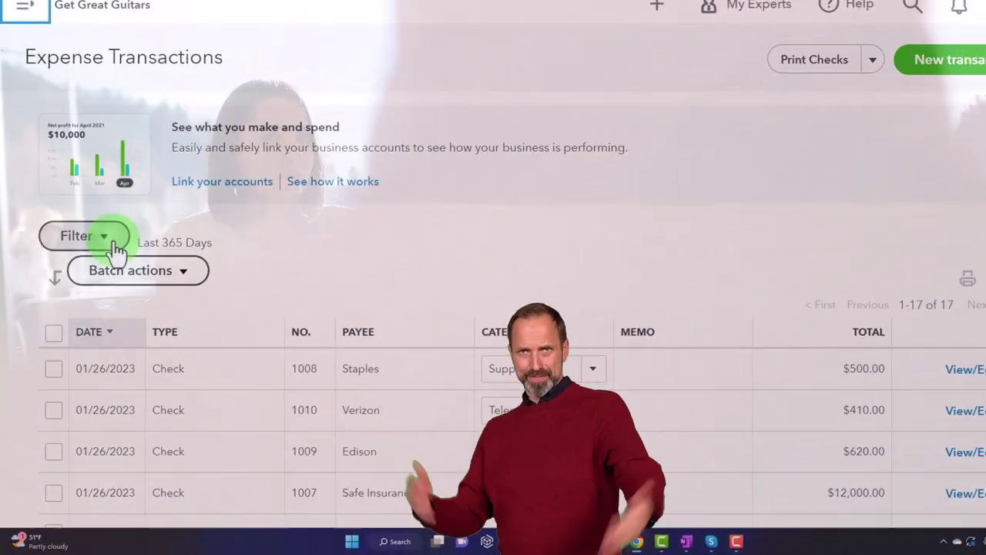
# - Filter the Expense Transactions list by the transaction type Check
pyautogui.click(114, 243)
pyautogui.click(183, 301)
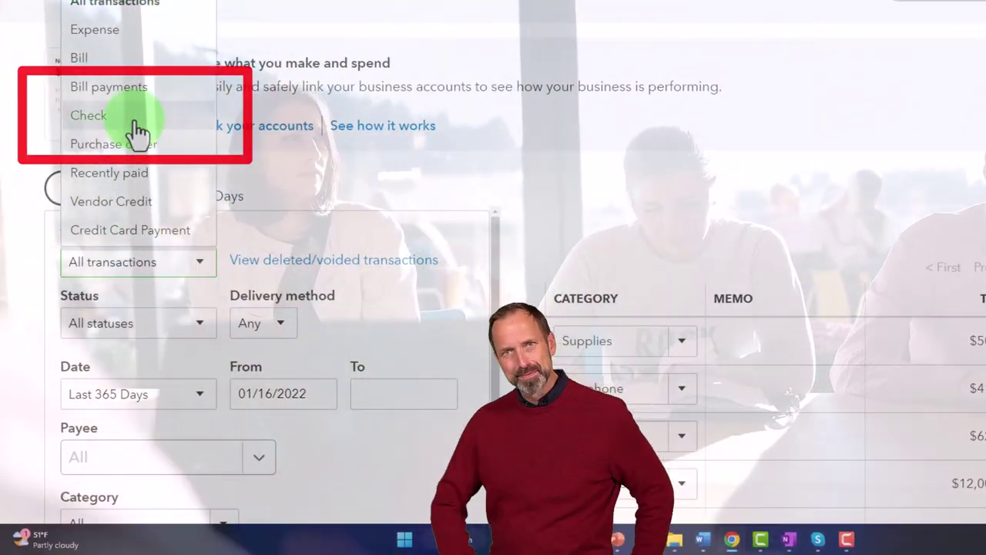
pyautogui.click(135, 121)
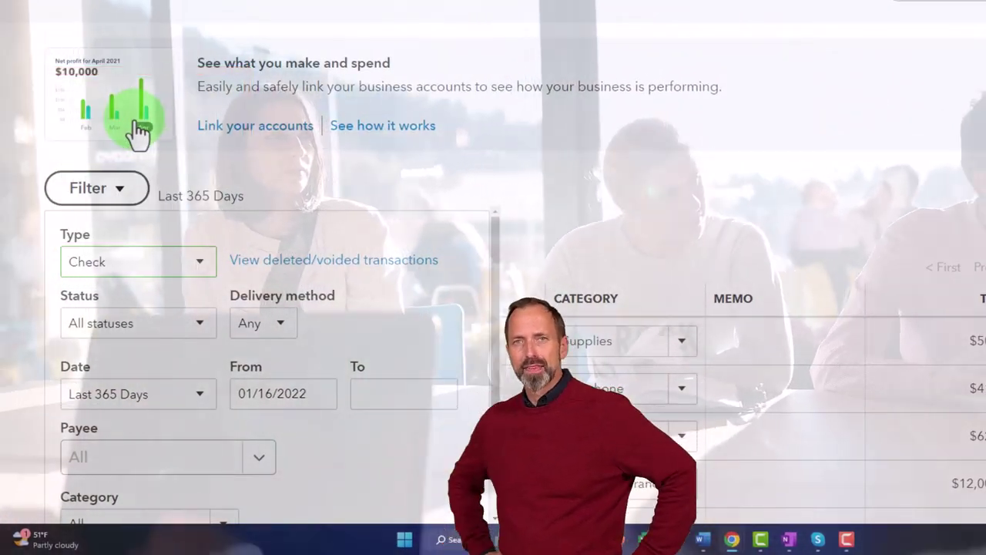
pyautogui.scroll(-5, 242, 282)
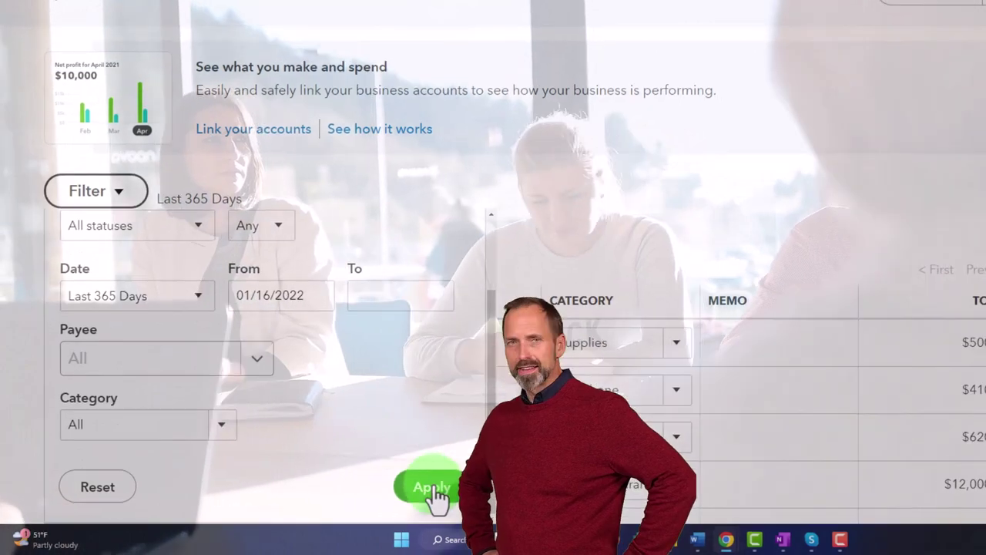
pyautogui.click(431, 487)
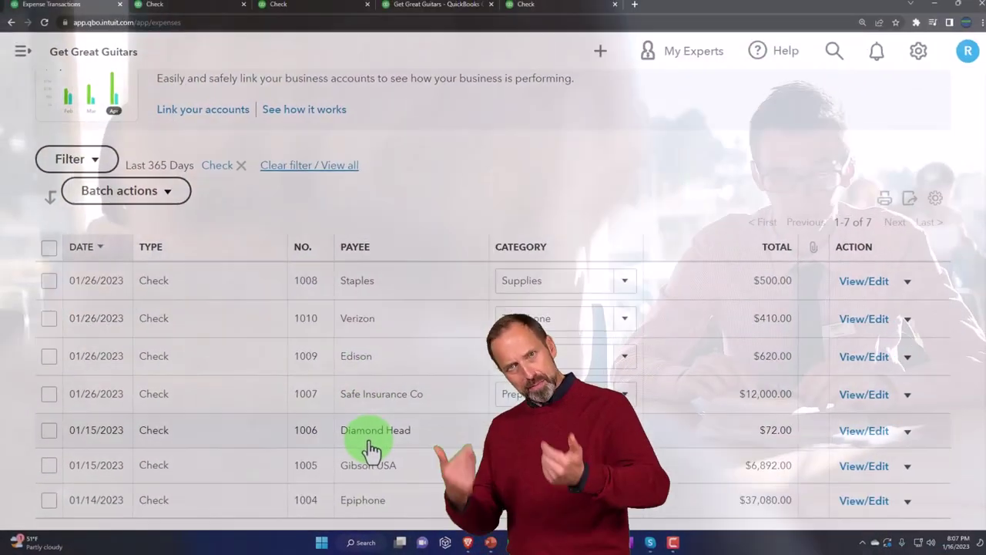
# - Review the filtered check list down to its total, and switch to the Sample Company window at full size
pyautogui.scroll(-1, 370, 449)
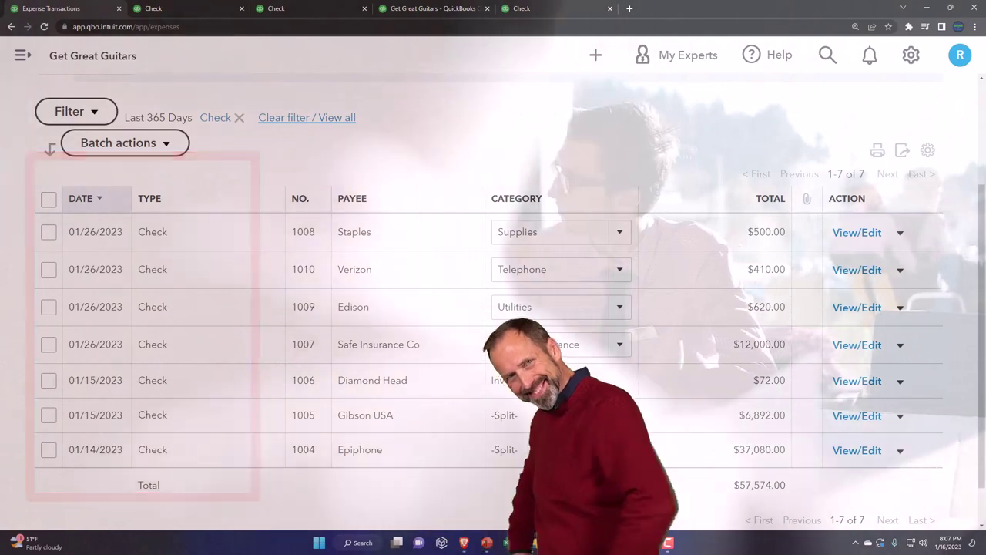
pyautogui.moveTo(574, 543)
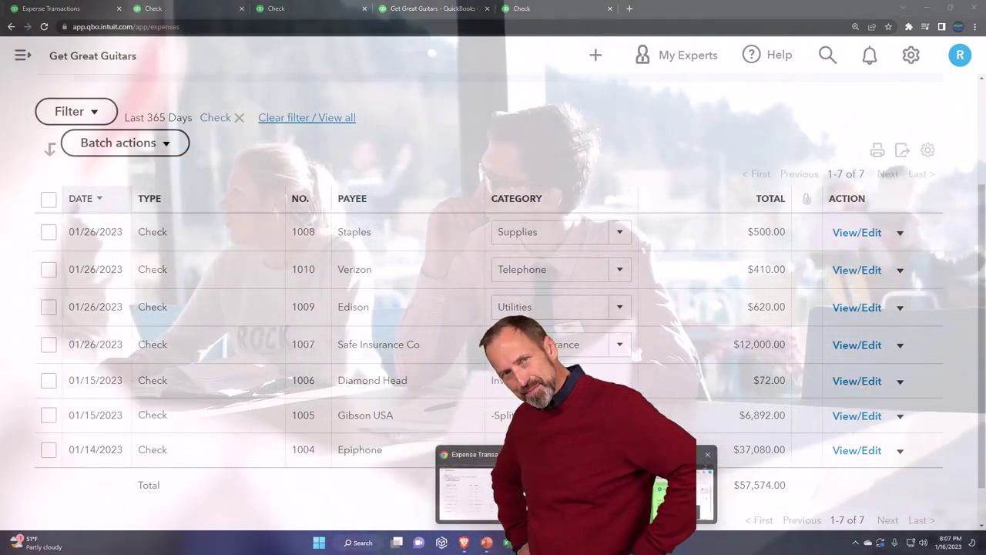
pyautogui.click(669, 487)
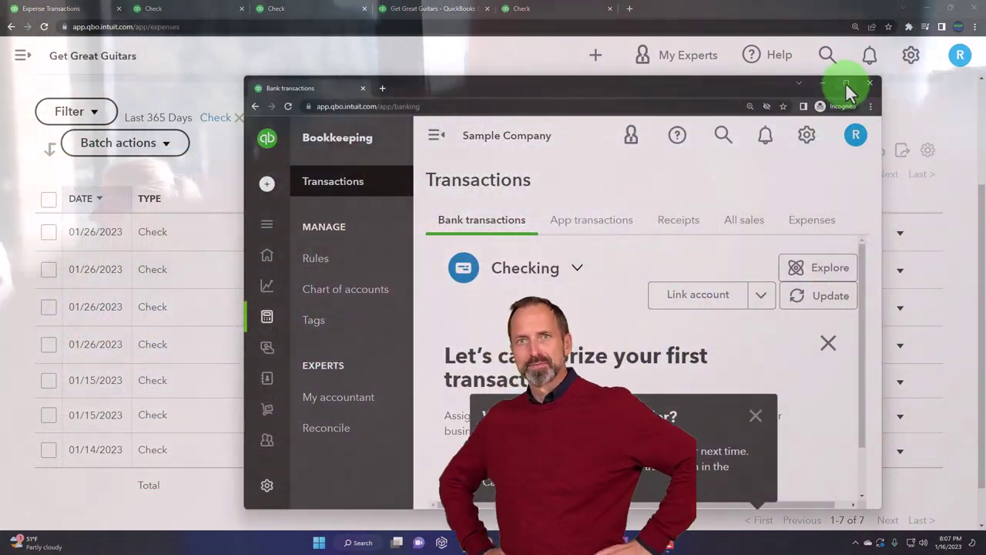
pyautogui.click(848, 87)
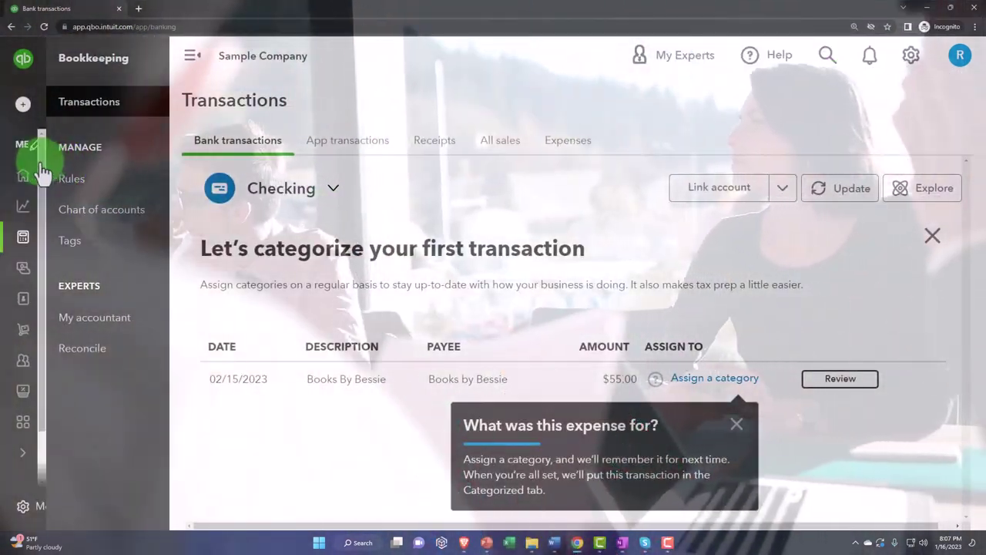
# - In the Sample Company, view the Vendors list under Get paid & pay and the Expenses page under Bookkeeping transactions
pyautogui.moveTo(42, 171)
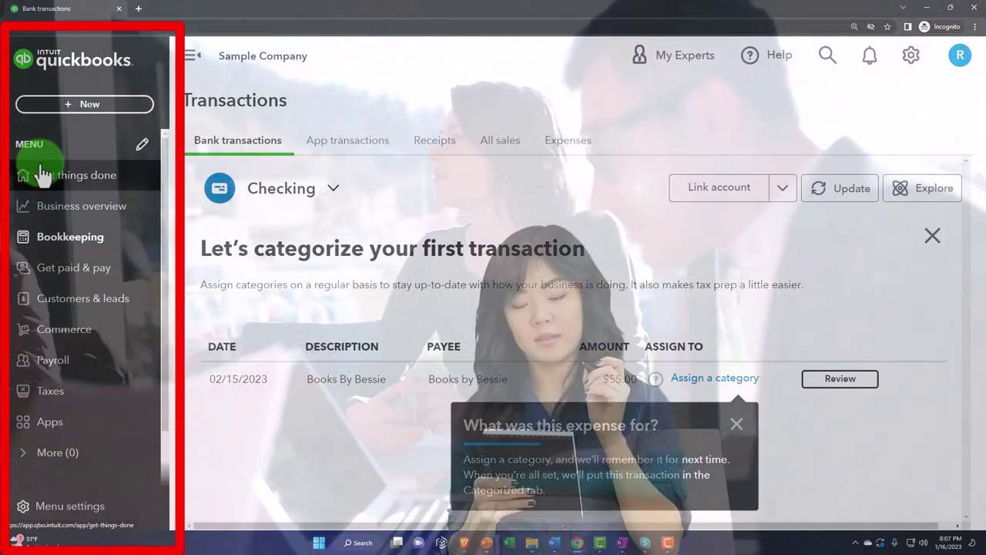
pyautogui.click(52, 237)
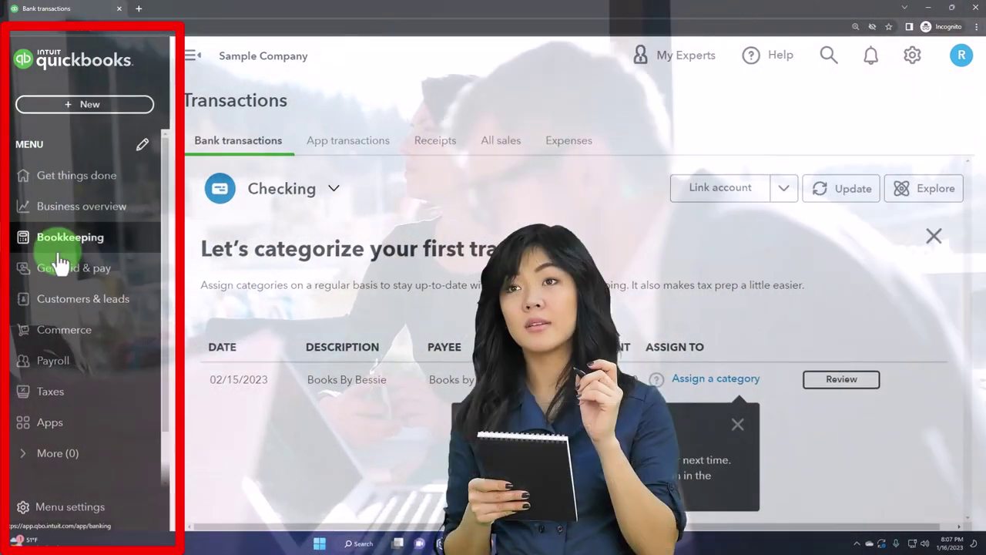
pyautogui.click(60, 265)
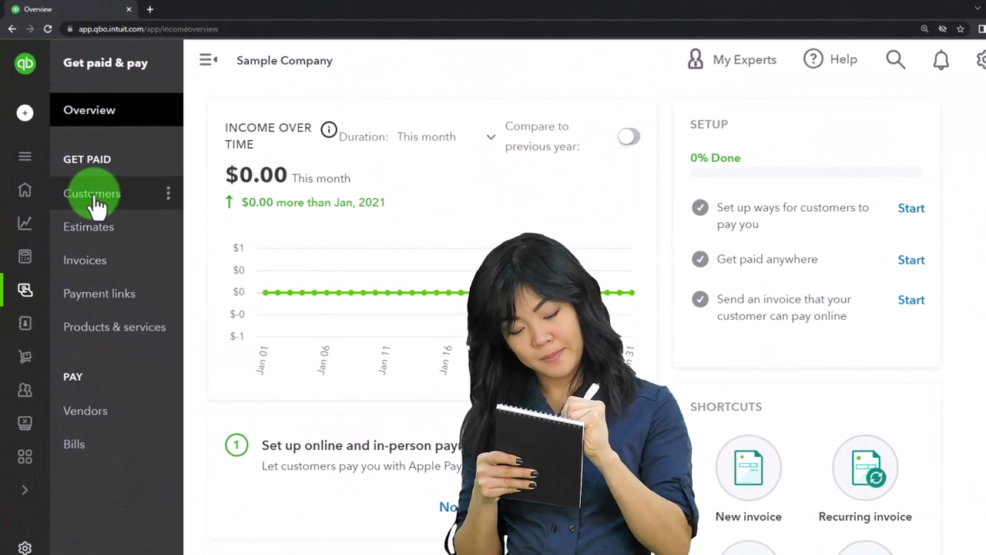
pyautogui.click(87, 420)
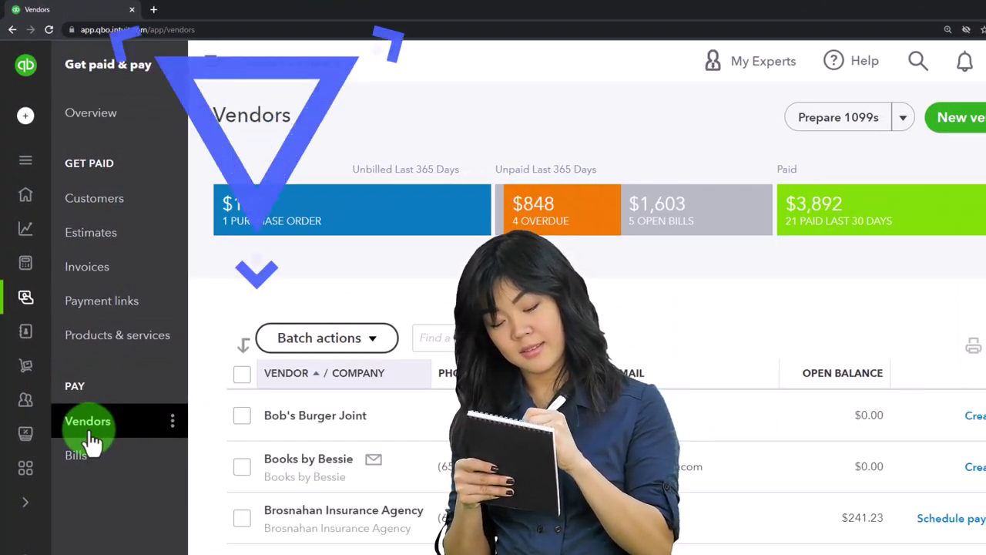
pyautogui.moveTo(32, 316)
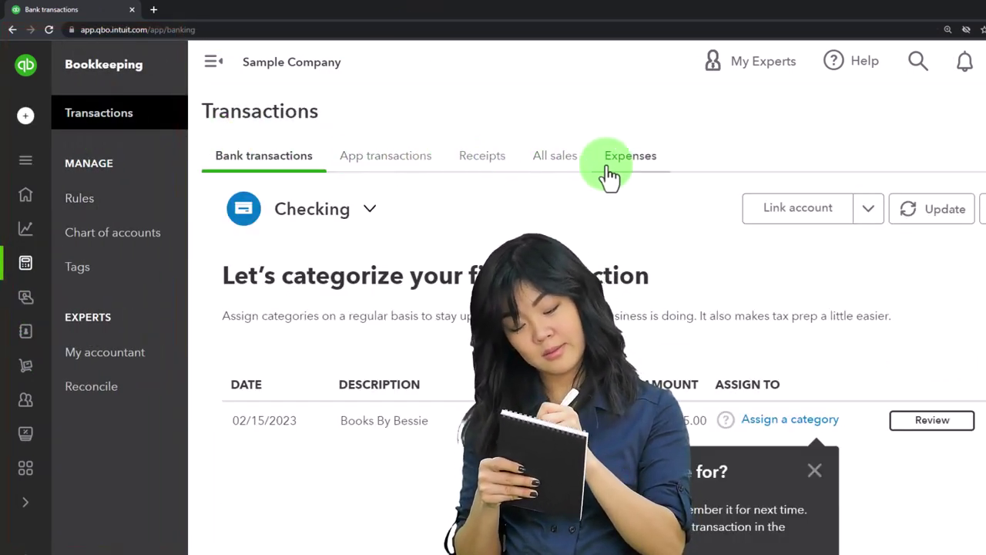
pyautogui.click(632, 166)
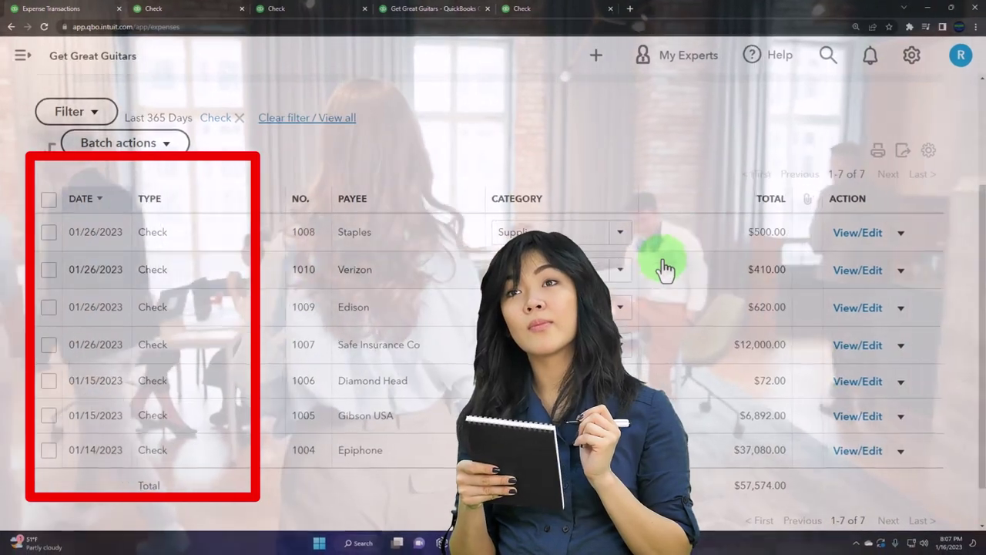
# - Return to Get Great Guitars and review the Trial Balance as of December 31, 2023, from Cash - 2415 down to the totals
pyautogui.scroll(3, 659, 269)
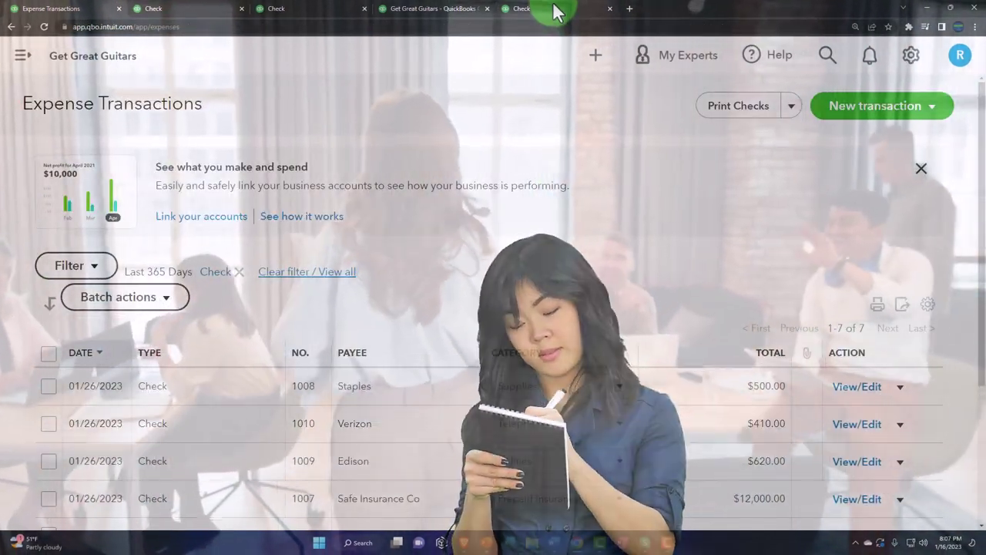
pyautogui.click(555, 11)
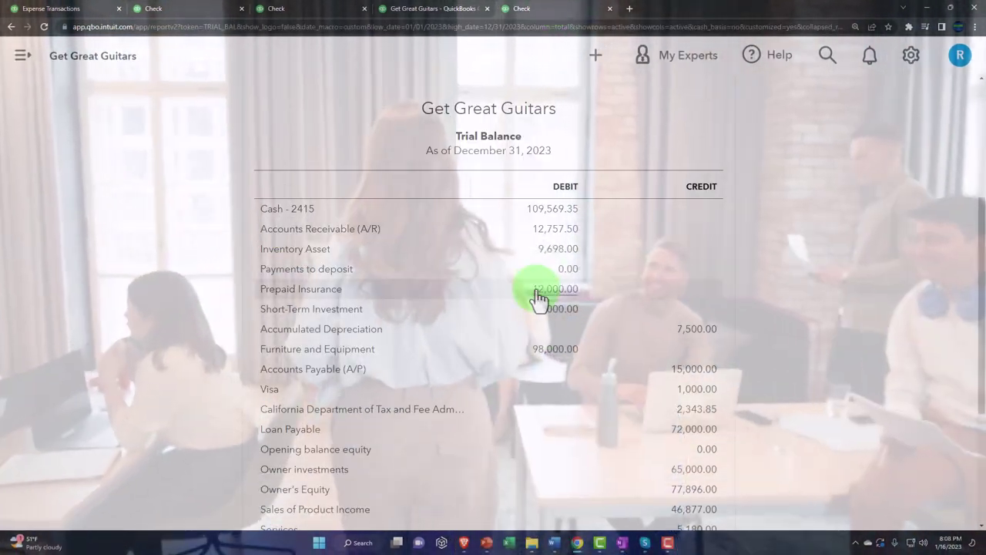
pyautogui.scroll(3, 532, 285)
pyautogui.scroll(-2, 720, 421)
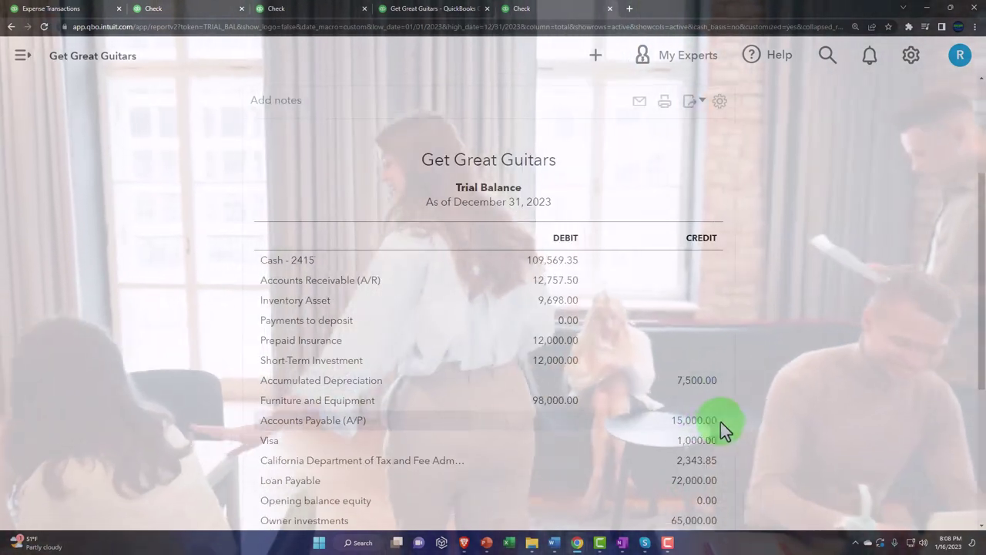
pyautogui.hotkey('ctrl', '+')
pyautogui.hotkey('ctrl', '+')
pyautogui.hotkey('ctrl', '+')
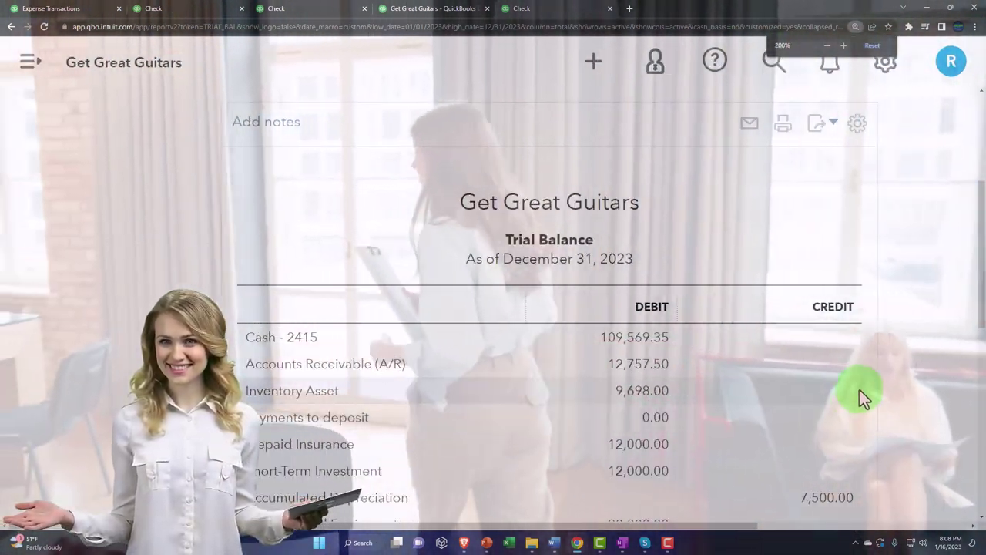
pyautogui.scroll(-1, 899, 388)
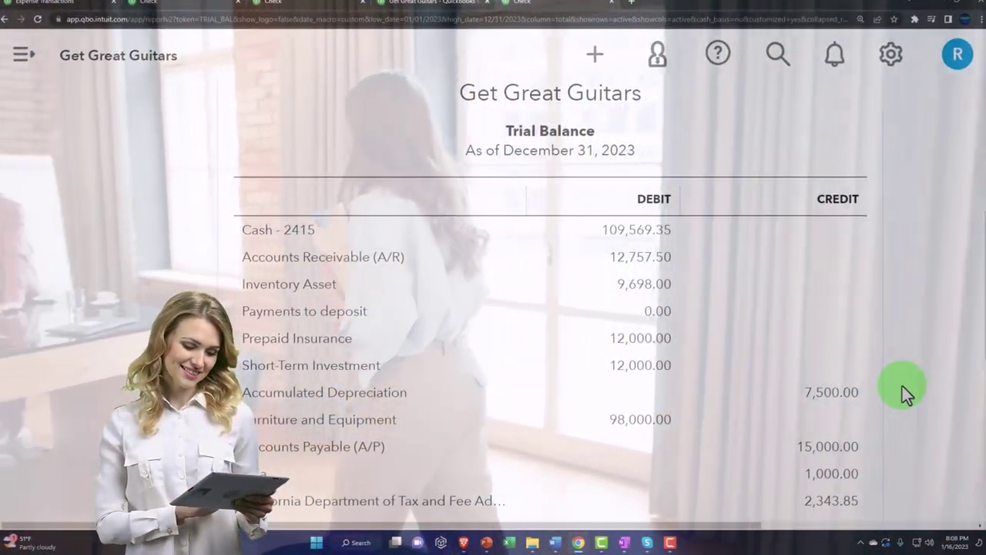
pyautogui.scroll(-1, 904, 384)
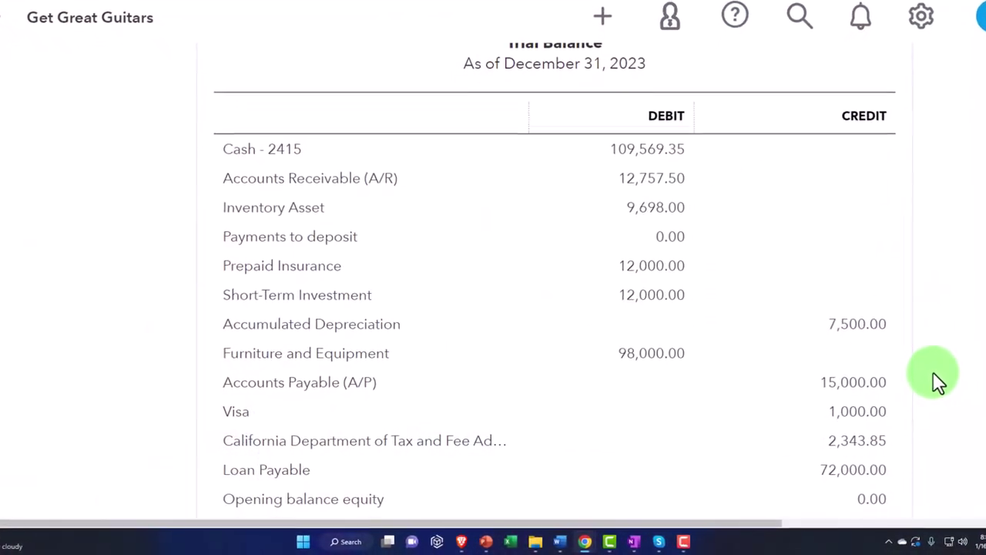
pyautogui.scroll(-1, 935, 375)
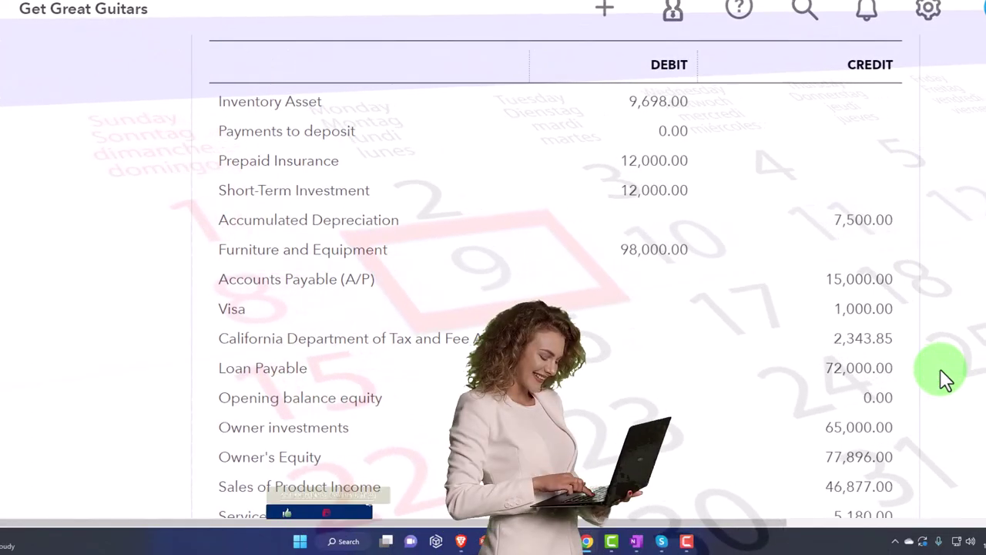
pyautogui.scroll(-1, 946, 378)
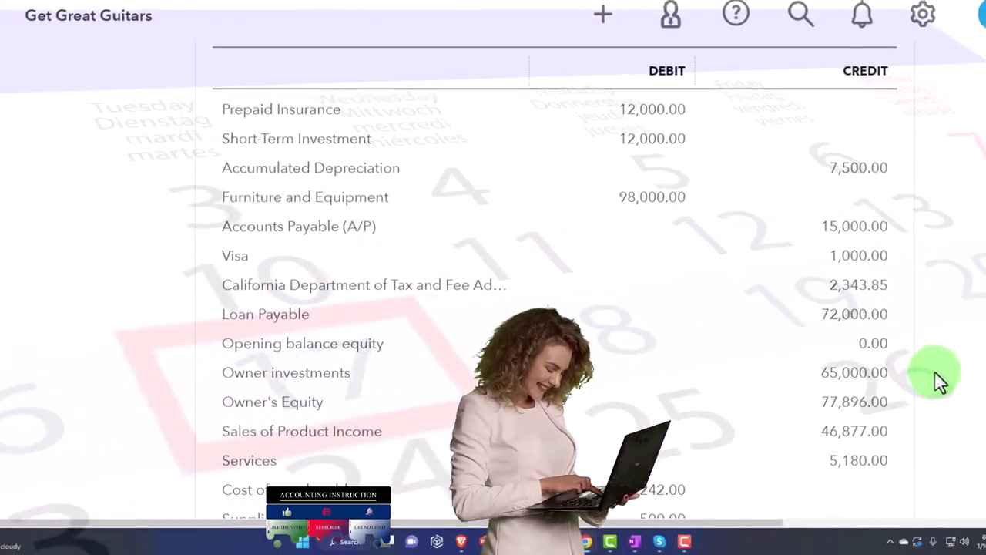
pyautogui.scroll(-1, 935, 378)
pyautogui.scroll(-1, 927, 386)
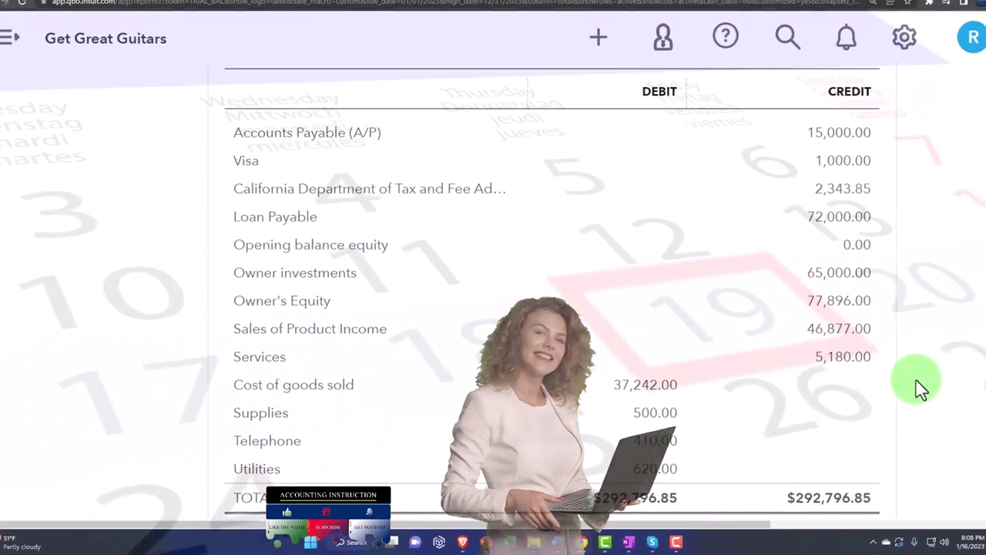